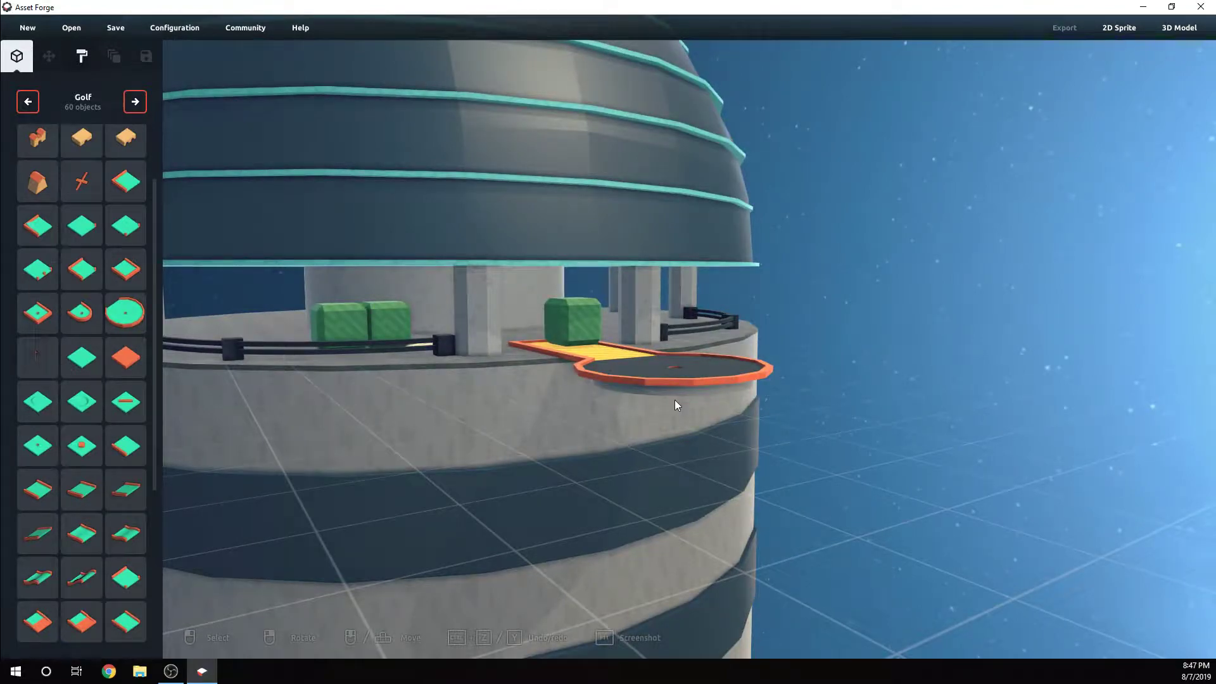
{"action": "right_click_drag", "start_coordinate": [676, 401], "coordinate": [754, 379]}
{"action": "scroll", "coordinate": [754, 378], "scroll_direction": "down", "scroll_amount": 3}
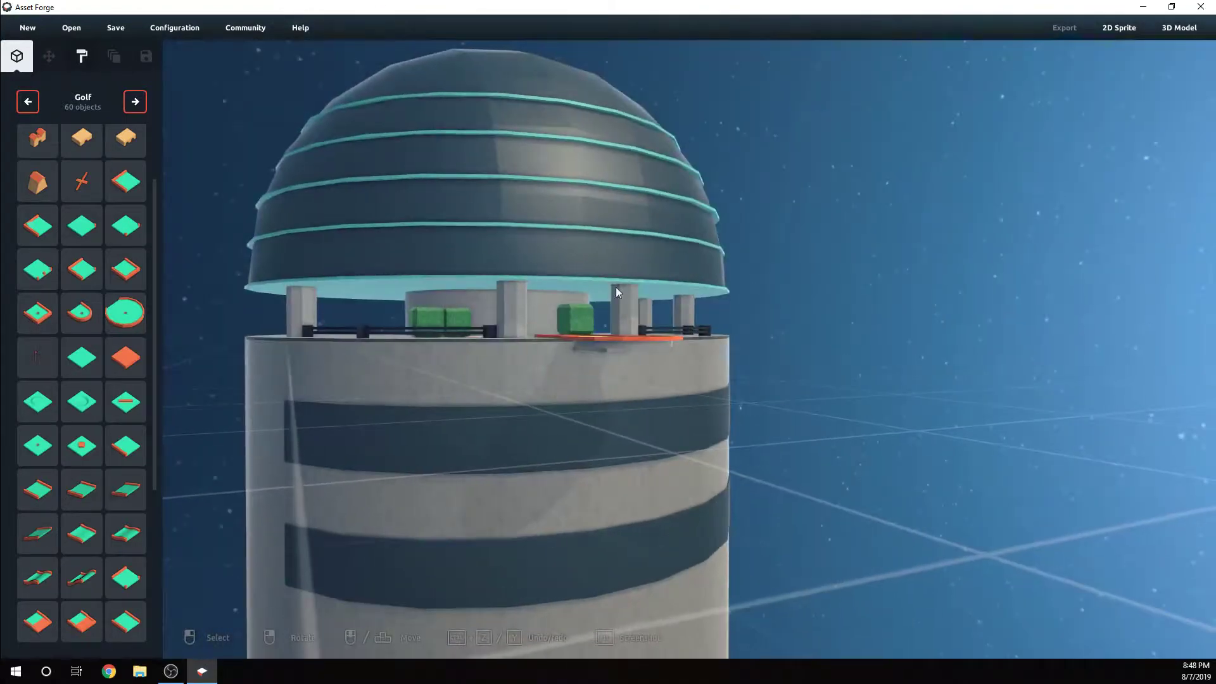
{"action": "right_click_drag", "start_coordinate": [676, 167], "coordinate": [737, 229]}
{"action": "right_click_drag", "start_coordinate": [573, 285], "coordinate": [670, 452]}
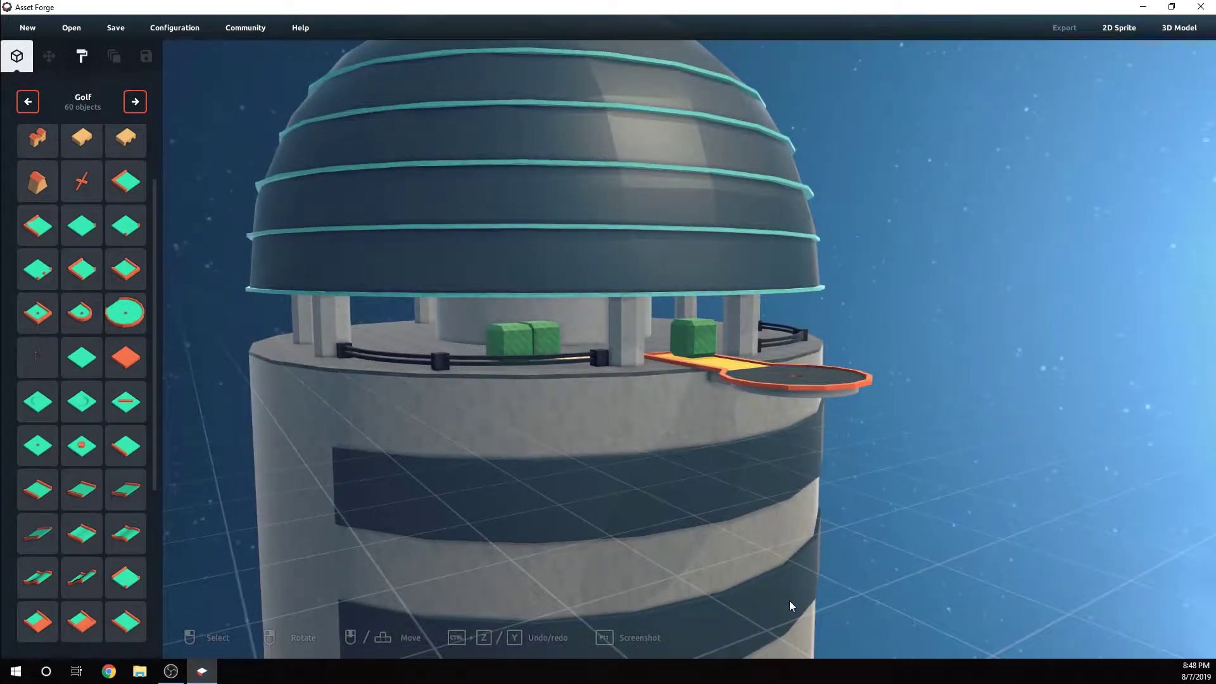
{"action": "right_click_drag", "start_coordinate": [806, 427], "coordinate": [819, 451]}
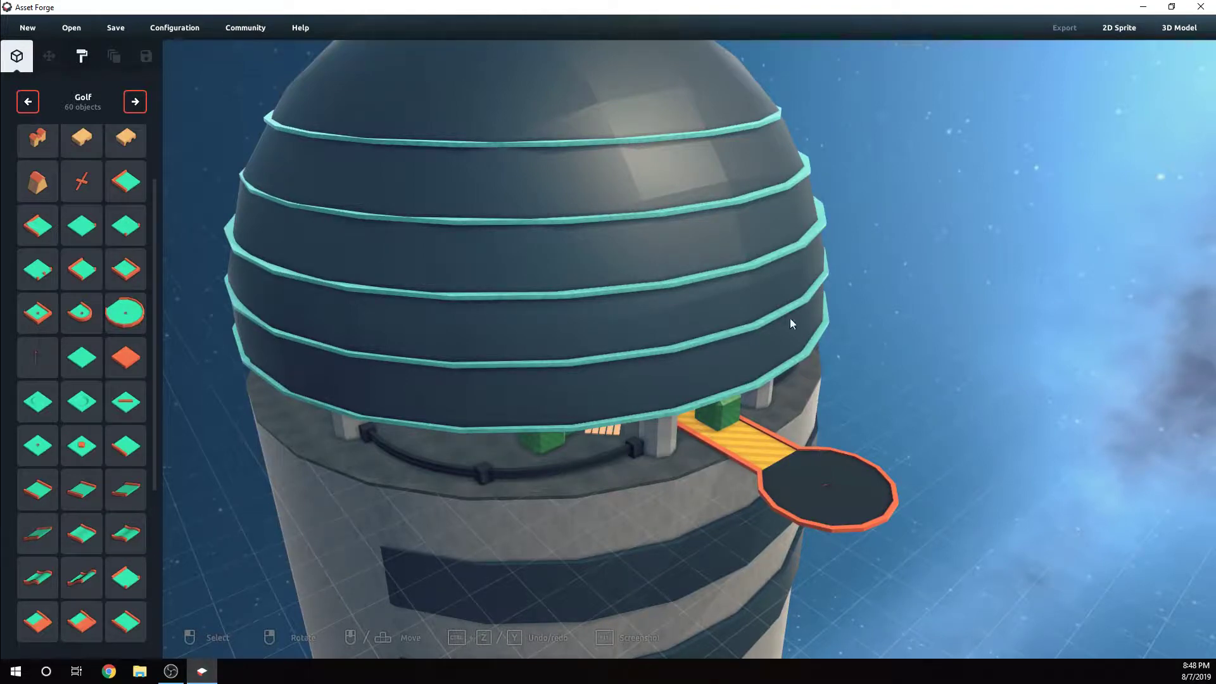
Switch the object library to the Swords category
{"action": "left_click", "coordinate": [135, 101]}
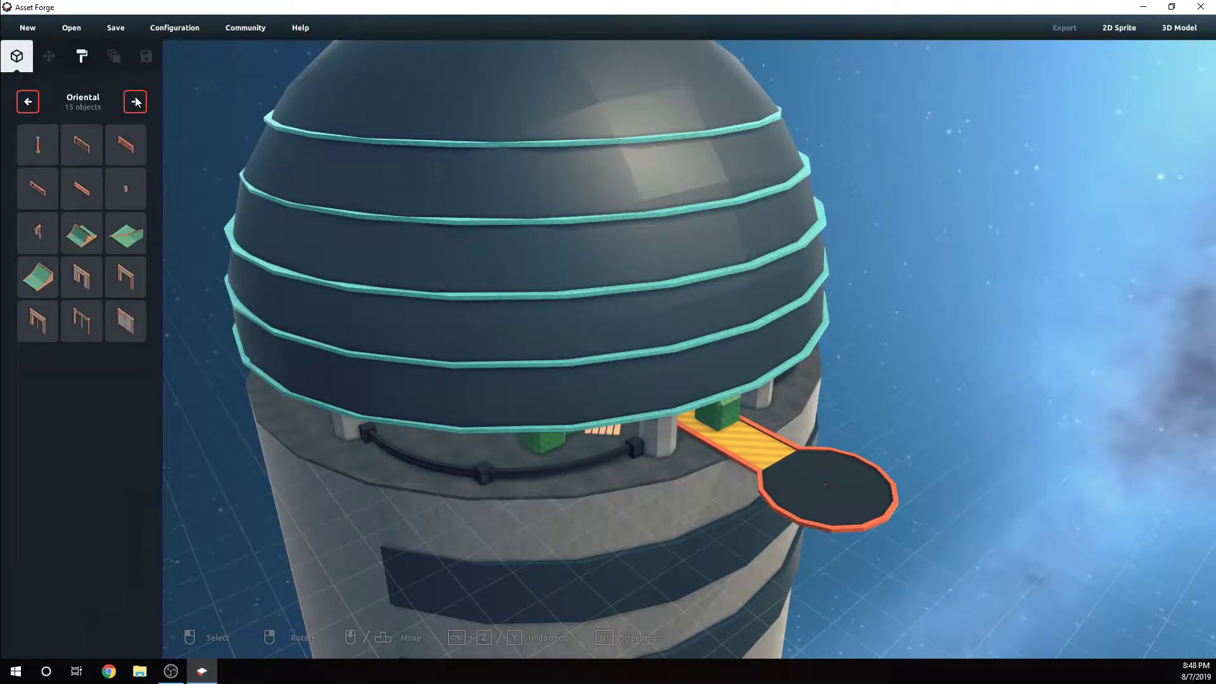
{"action": "left_click", "coordinate": [135, 102]}
{"action": "left_click", "coordinate": [135, 101]}
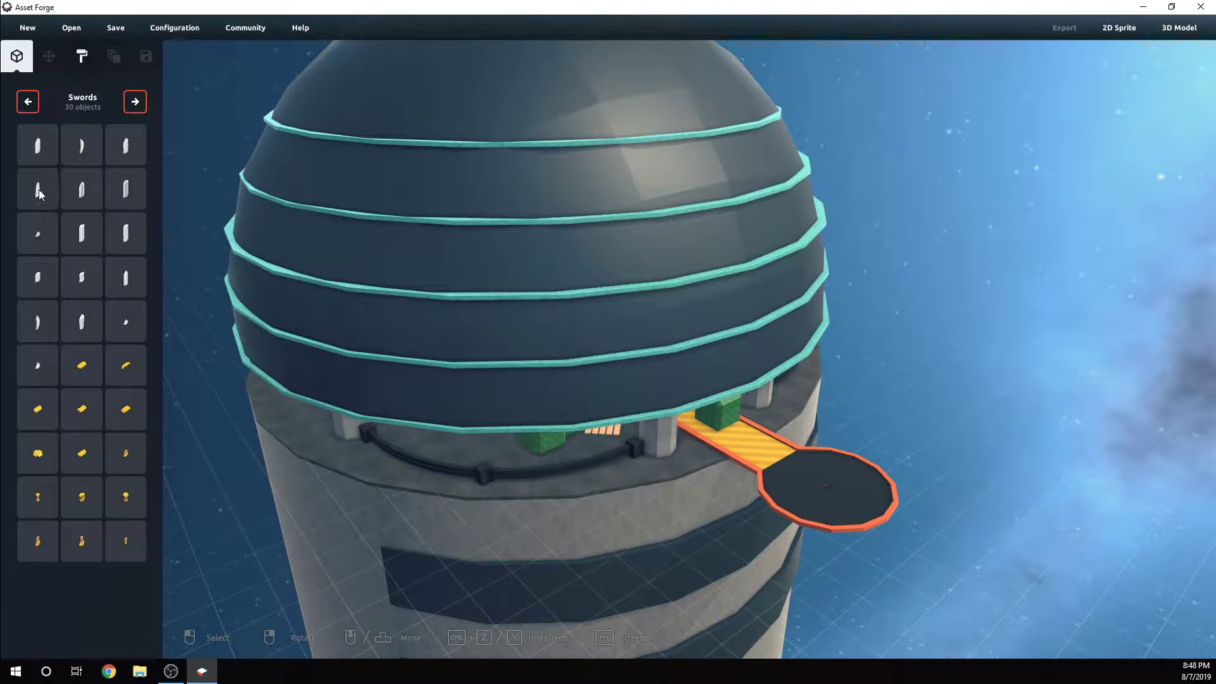
Place the first straight sword blade on the yellow walkway beside the green block
{"action": "left_click", "coordinate": [47, 141]}
{"action": "right_click_drag", "start_coordinate": [787, 454], "coordinate": [745, 451]}
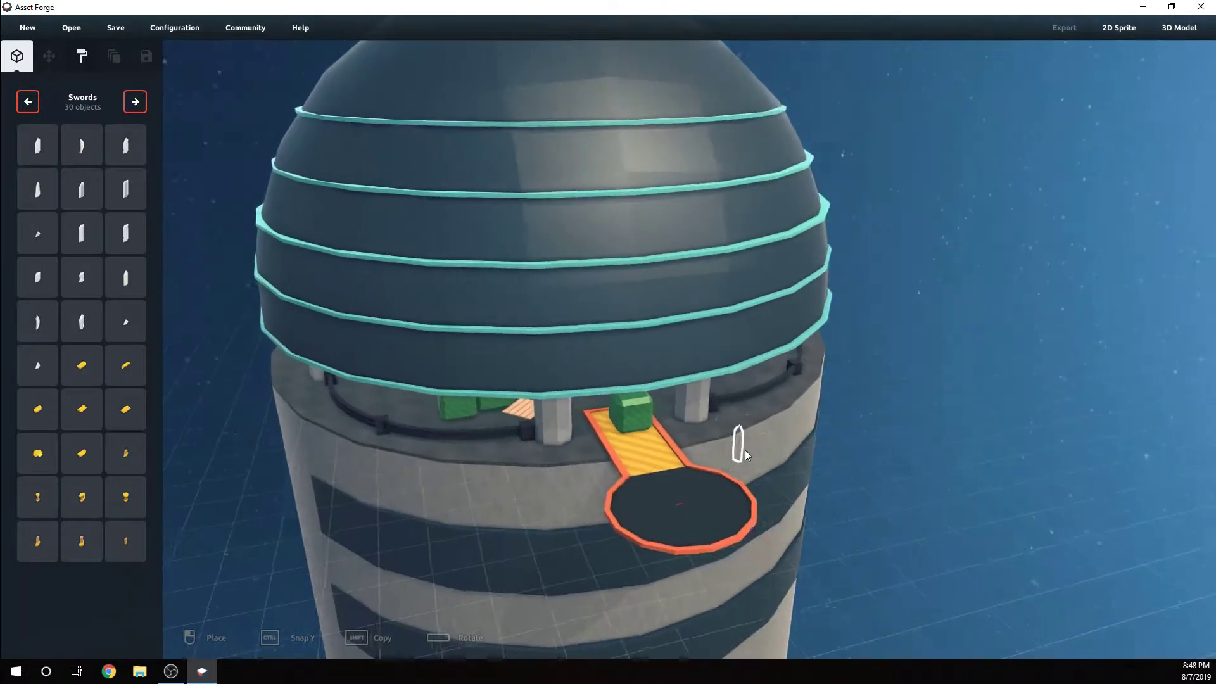
{"action": "scroll", "coordinate": [636, 441], "scroll_direction": "up", "scroll_amount": 3}
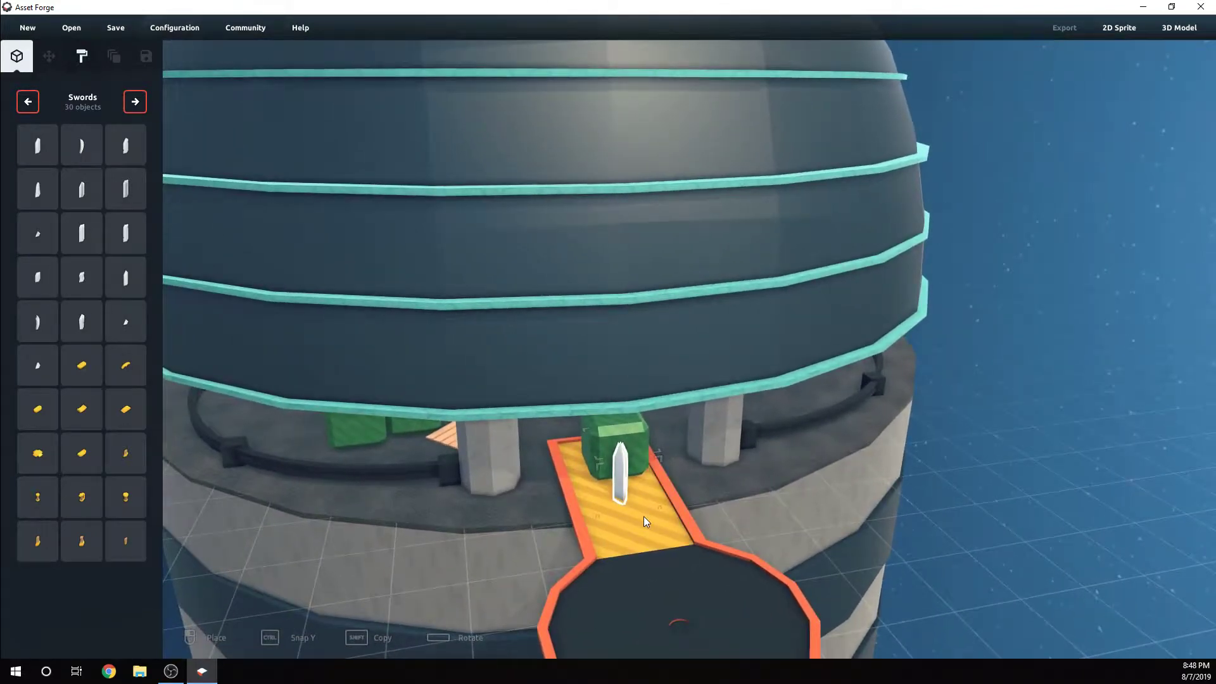
{"action": "left_click", "coordinate": [644, 515]}
Place the curved sword blade on the yellow walkway next to the straight blade
{"action": "right_click_drag", "start_coordinate": [644, 516], "coordinate": [701, 506]}
{"action": "left_click_drag", "start_coordinate": [882, 396], "coordinate": [943, 413]}
{"action": "right_click_drag", "start_coordinate": [887, 411], "coordinate": [873, 415]}
{"action": "left_click", "coordinate": [85, 150]}
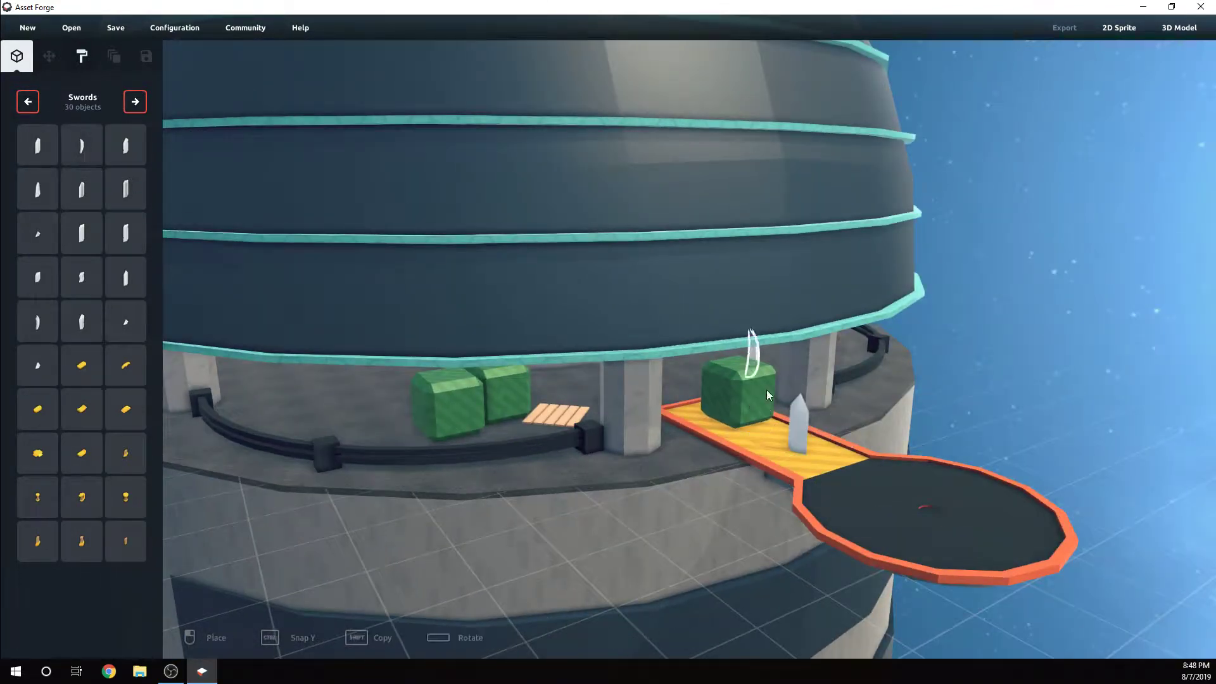
{"action": "right_click_drag", "start_coordinate": [817, 470], "coordinate": [792, 464]}
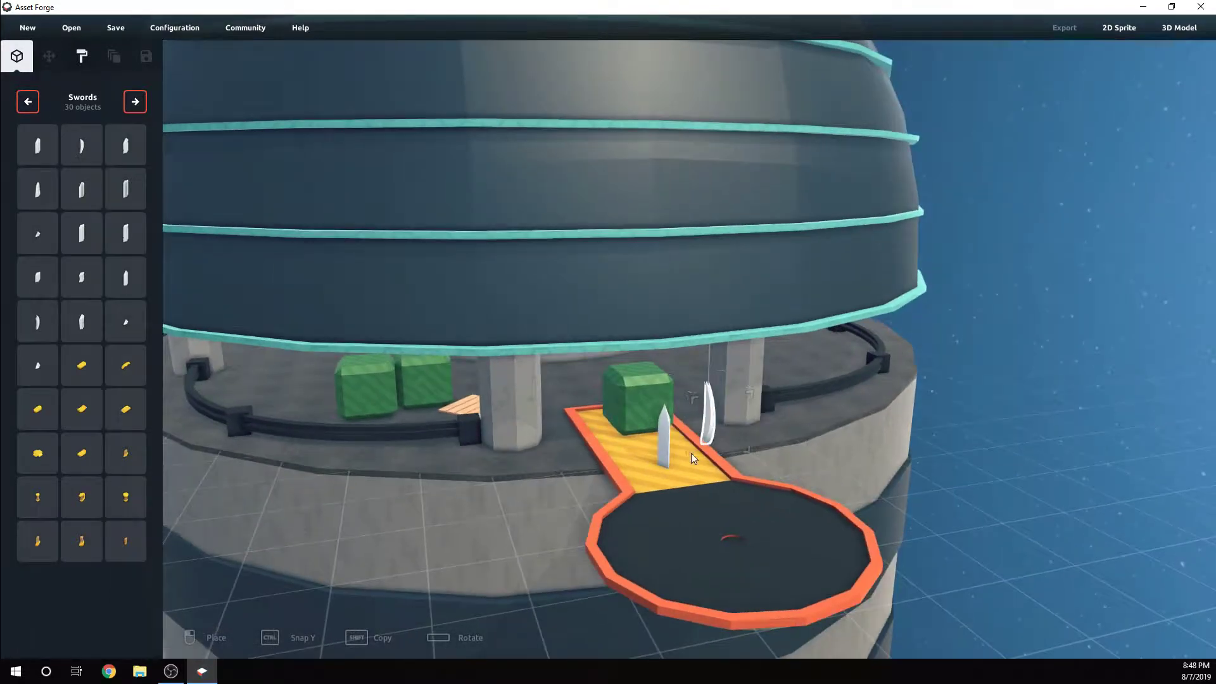
{"action": "left_click", "coordinate": [651, 459]}
Delete the curved blade and the straight blade from the yellow walkway
{"action": "right_click_drag", "start_coordinate": [650, 459], "coordinate": [863, 416]}
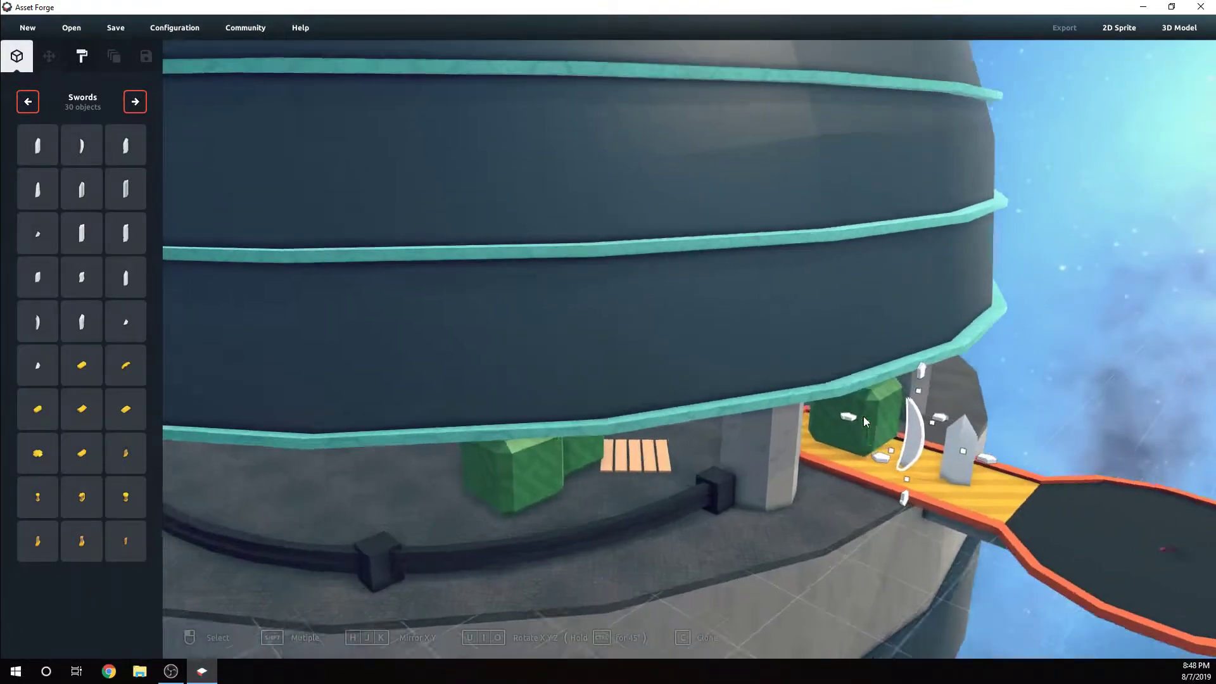
{"action": "scroll", "coordinate": [839, 419], "scroll_direction": "up", "scroll_amount": 3}
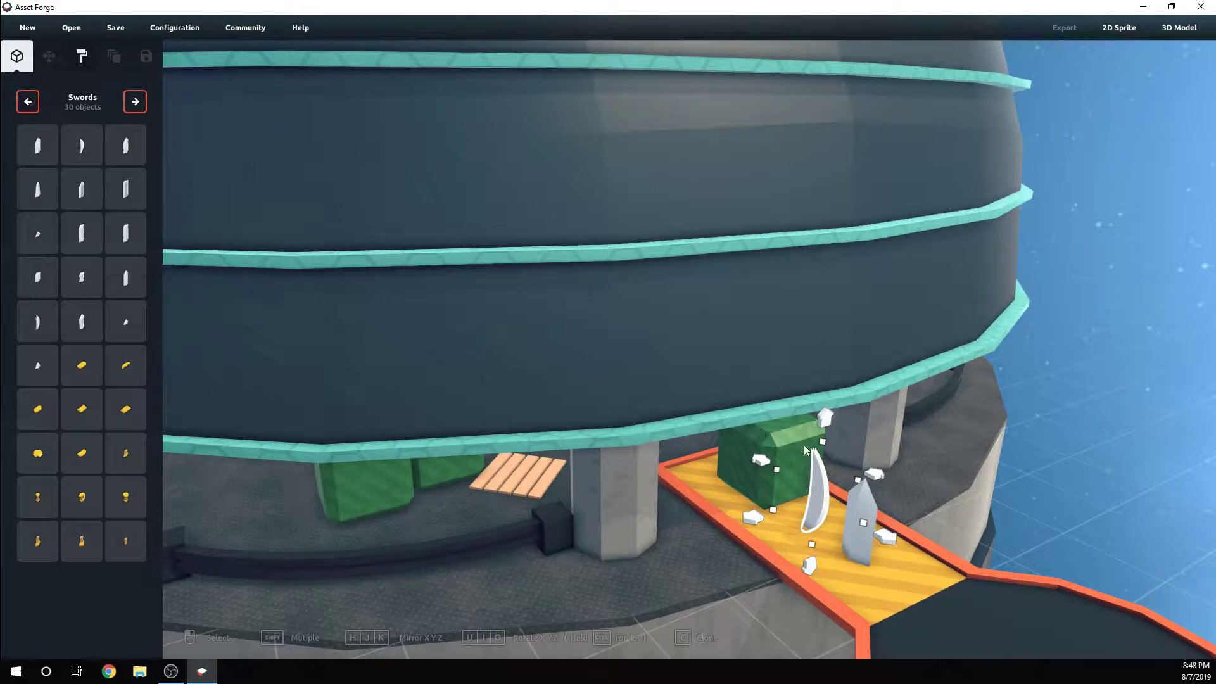
{"action": "key", "text": "Delete"}
{"action": "left_click", "coordinate": [857, 502]}
{"action": "key", "text": "Delete"}
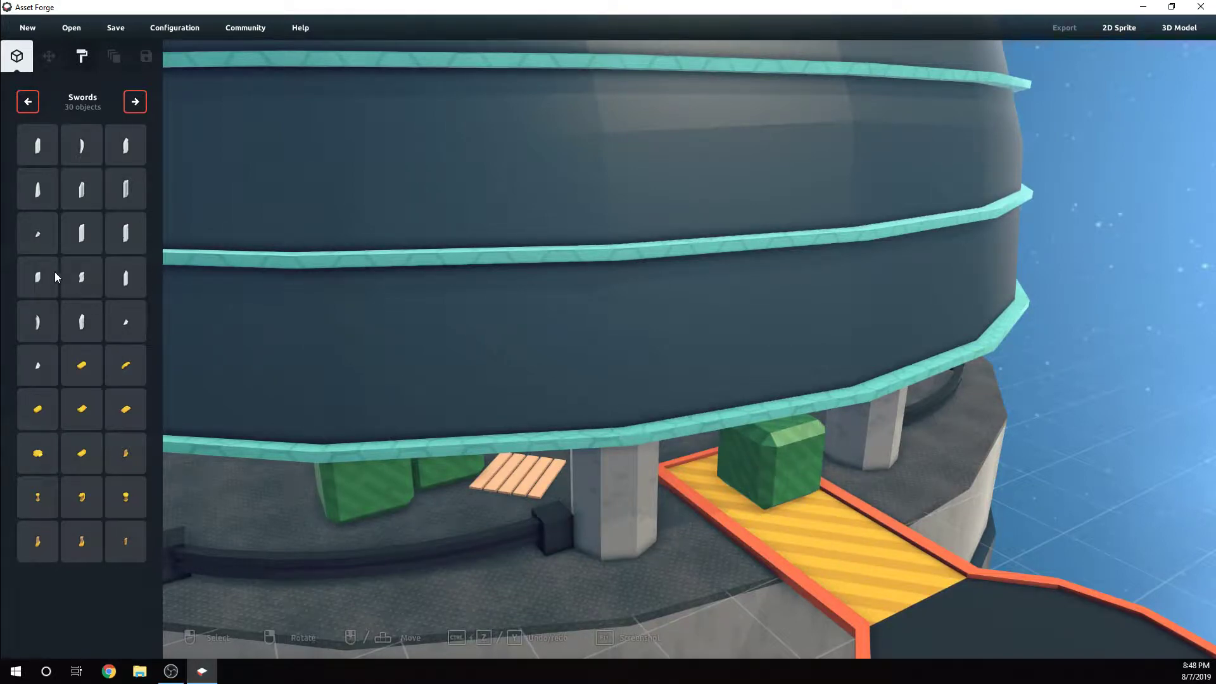
Place the tapered sword blade on the yellow walkway and rotate it about X and Y so it lies flat along the walkway
{"action": "left_click", "coordinate": [37, 198]}
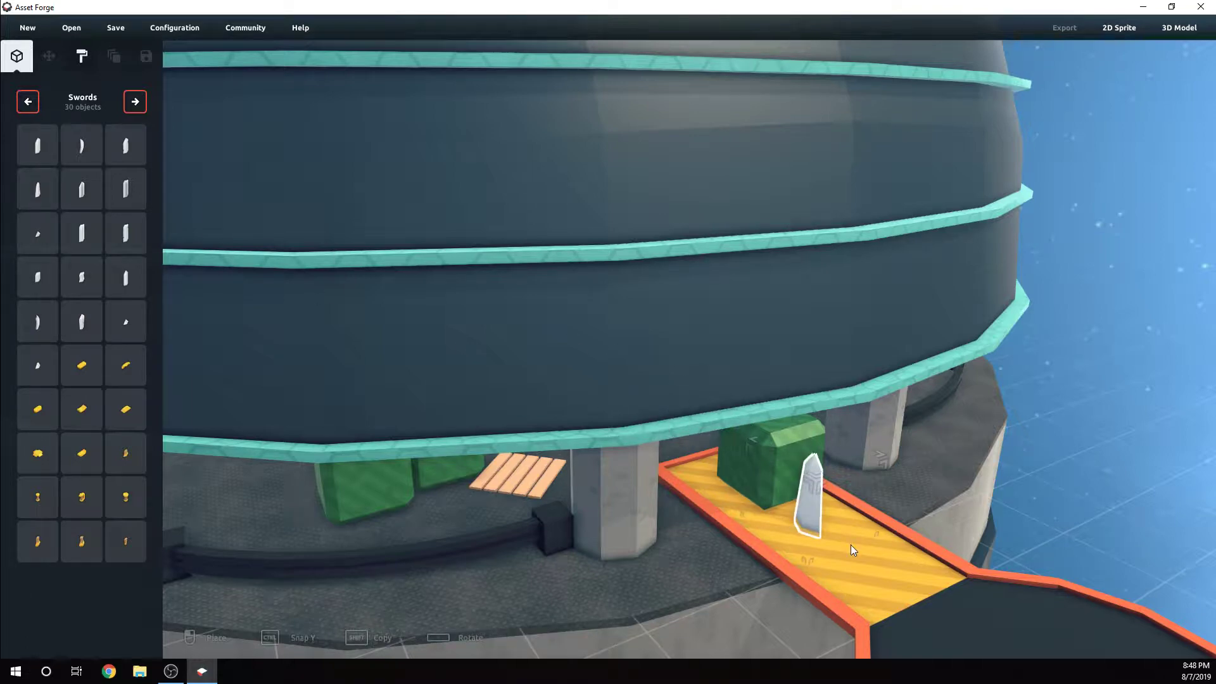
{"action": "left_click", "coordinate": [813, 522]}
{"action": "right_click_drag", "start_coordinate": [814, 522], "coordinate": [602, 427]}
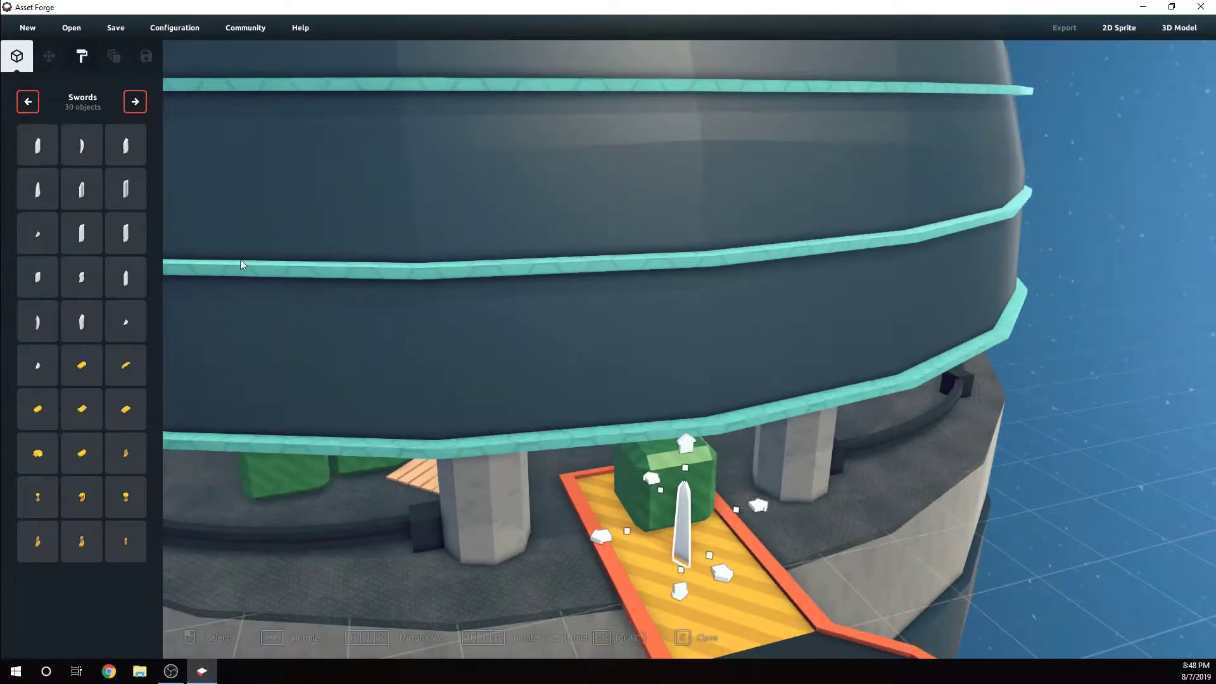
{"action": "right_click_drag", "start_coordinate": [443, 355], "coordinate": [905, 521]}
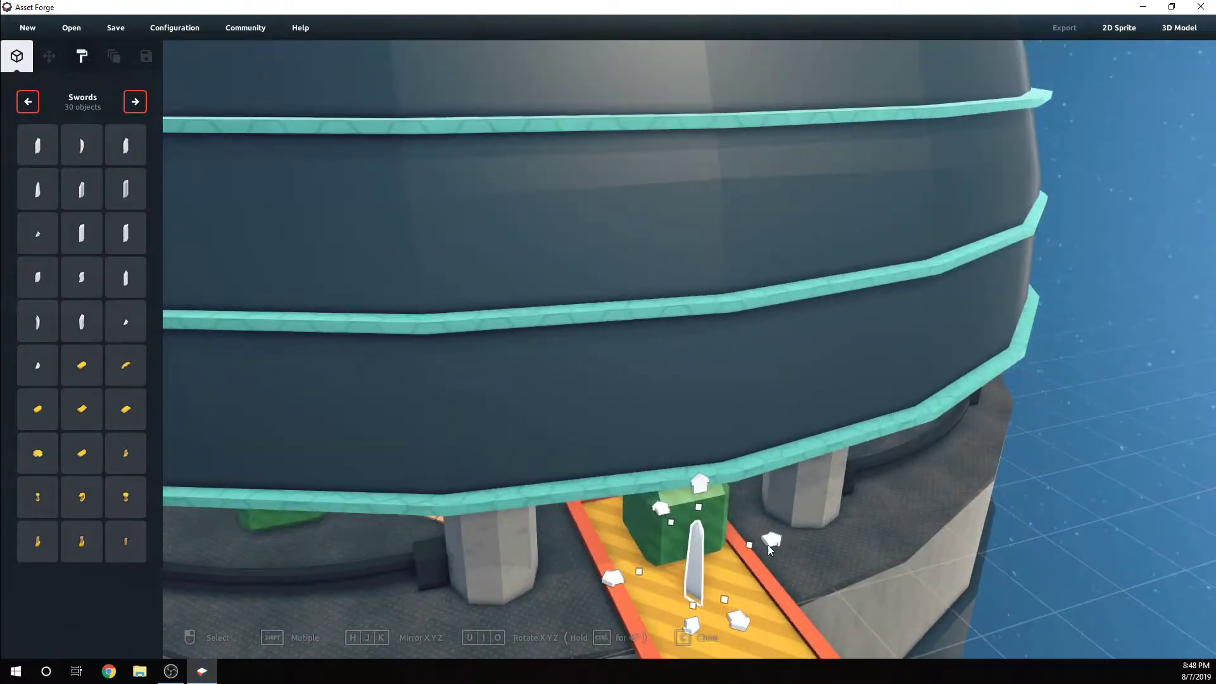
{"action": "right_click_drag", "start_coordinate": [768, 545], "coordinate": [789, 539]}
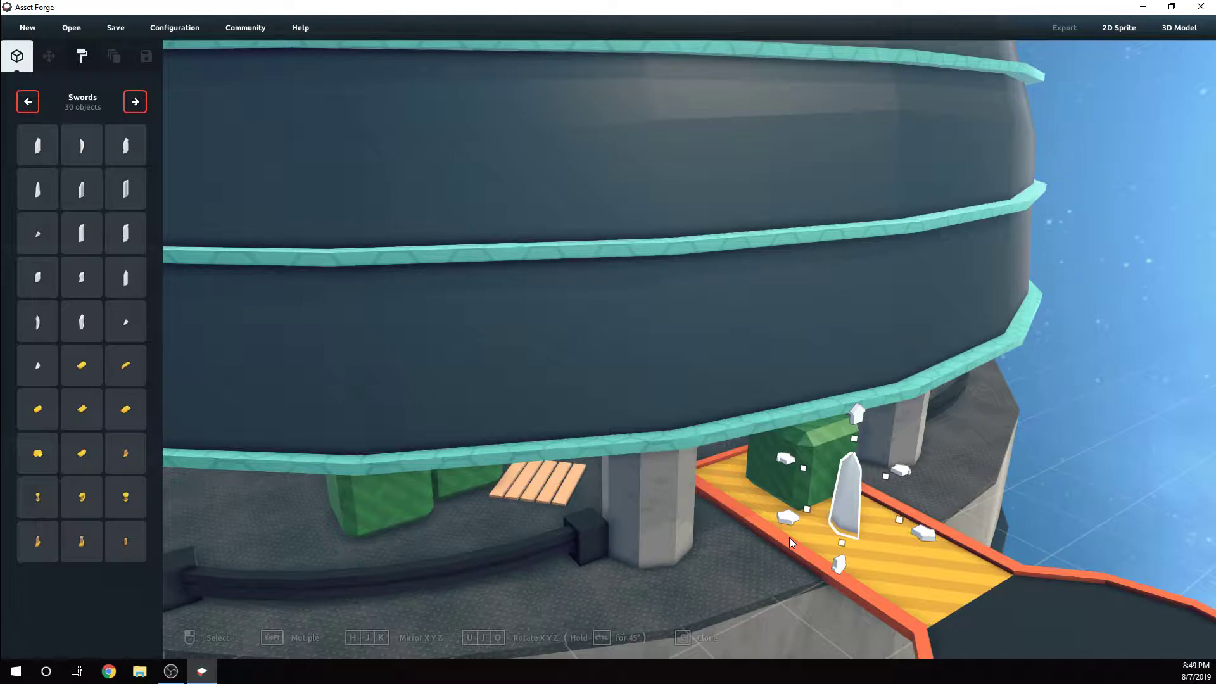
{"action": "key", "text": "u"}
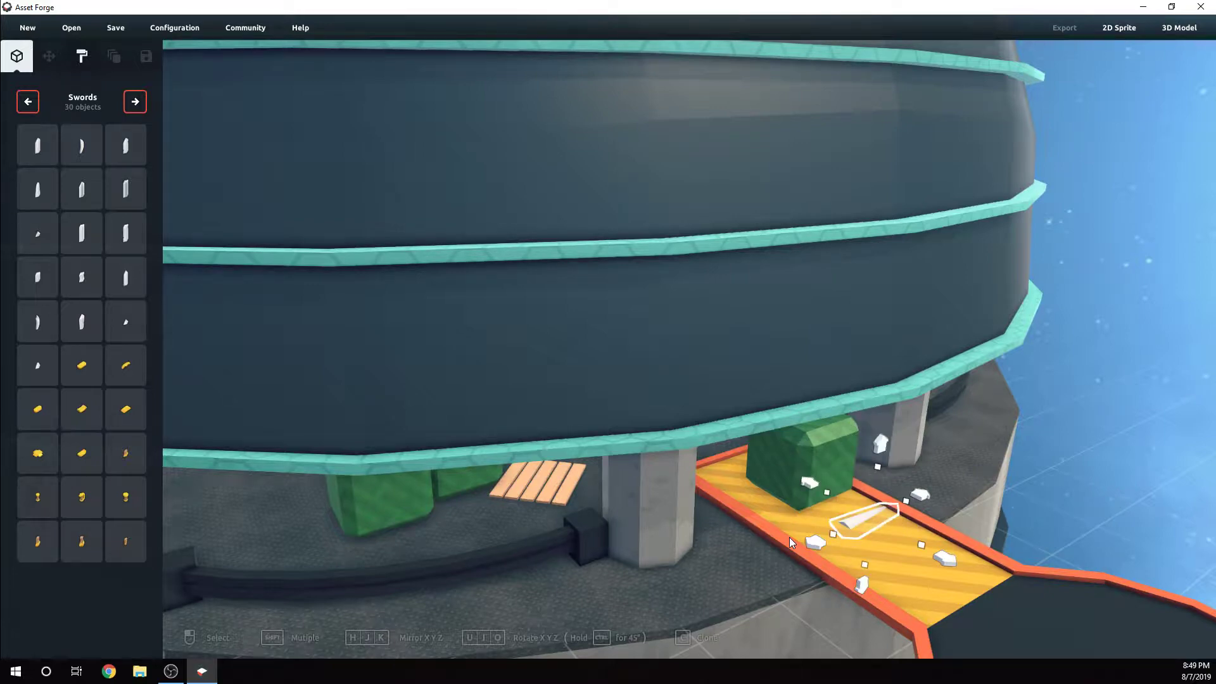
{"action": "key", "text": "i"}
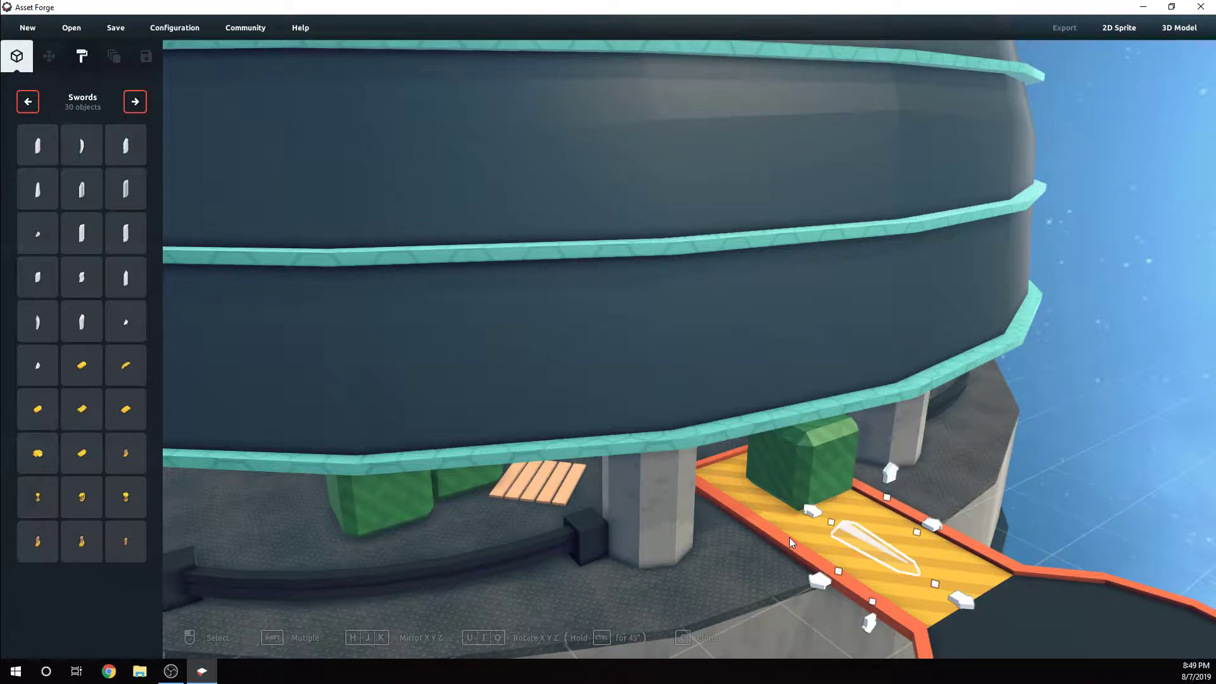
Move the flat blade from the walkway onto the circular pad, raise it slightly and shift it sideways
{"action": "scroll", "coordinate": [789, 537], "scroll_direction": "down", "scroll_amount": 3}
{"action": "right_click_drag", "start_coordinate": [789, 537], "coordinate": [774, 469]}
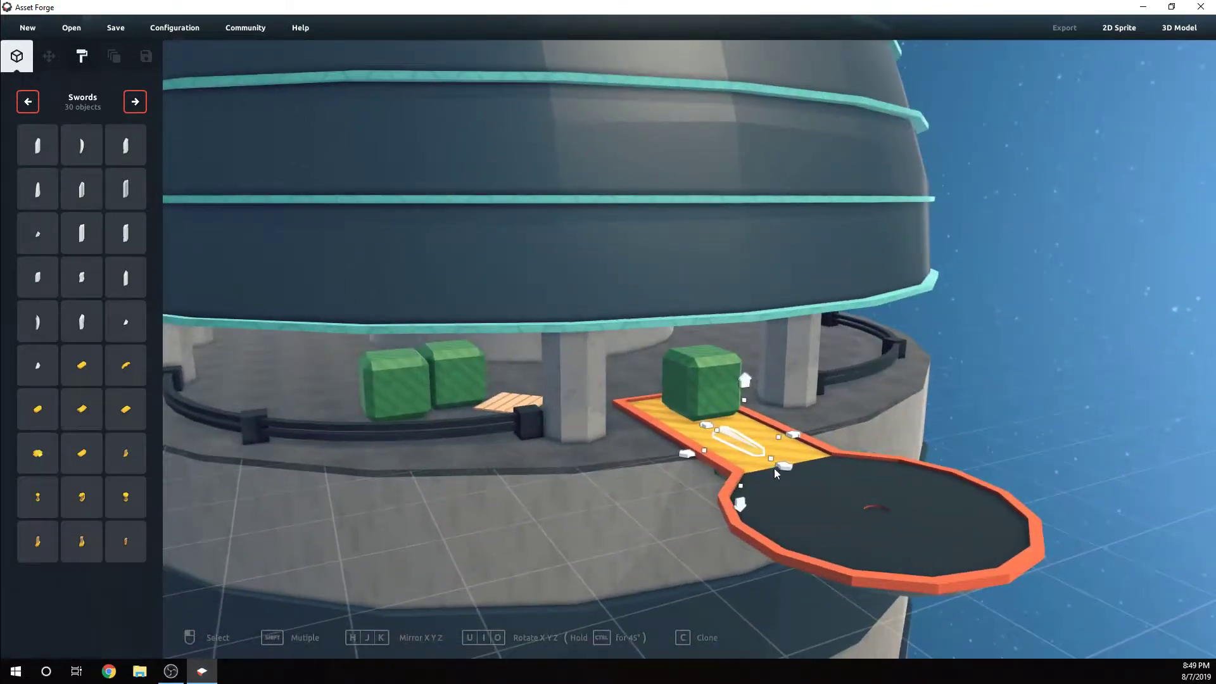
{"action": "left_click_drag", "start_coordinate": [788, 469], "coordinate": [937, 548]}
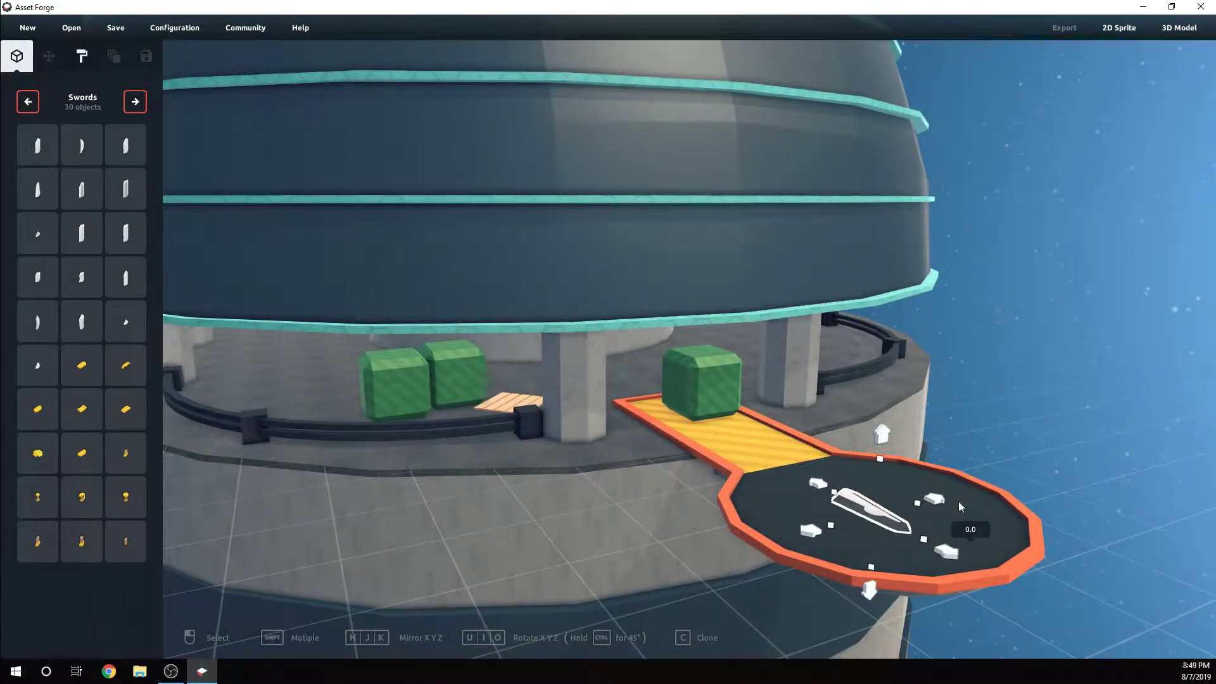
{"action": "right_click_drag", "start_coordinate": [904, 378], "coordinate": [831, 540]}
{"action": "scroll", "coordinate": [831, 540], "scroll_direction": "down", "scroll_amount": 3}
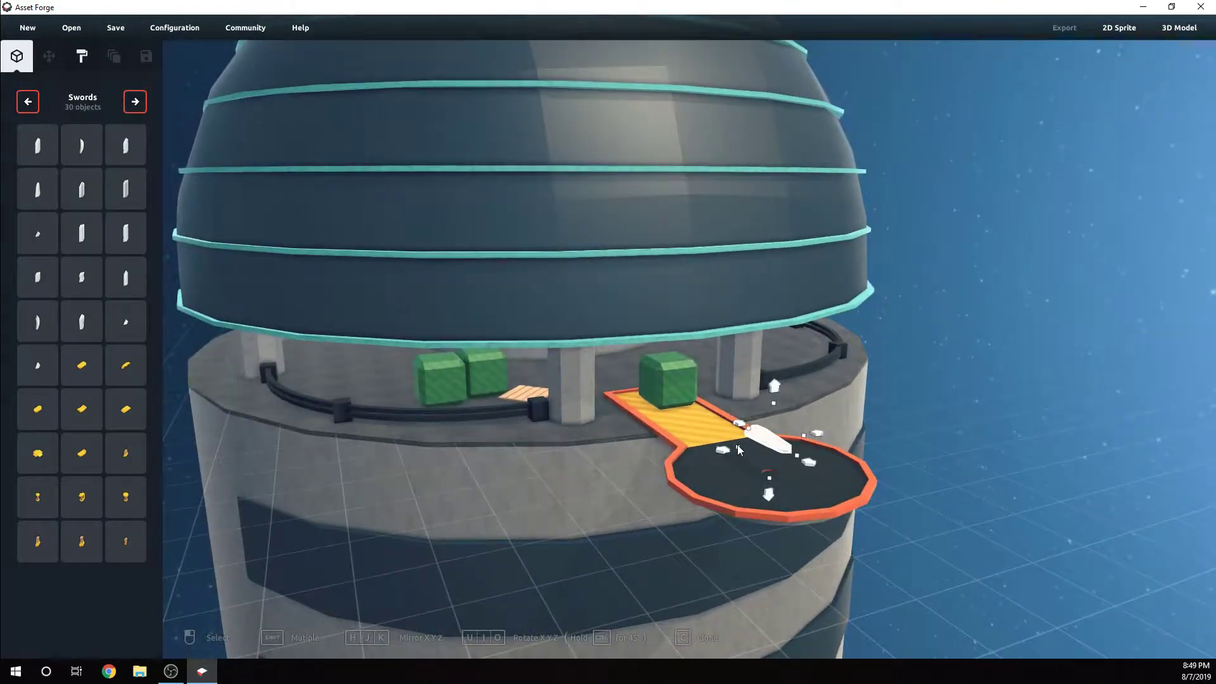
{"action": "left_click_drag", "start_coordinate": [738, 448], "coordinate": [678, 461]}
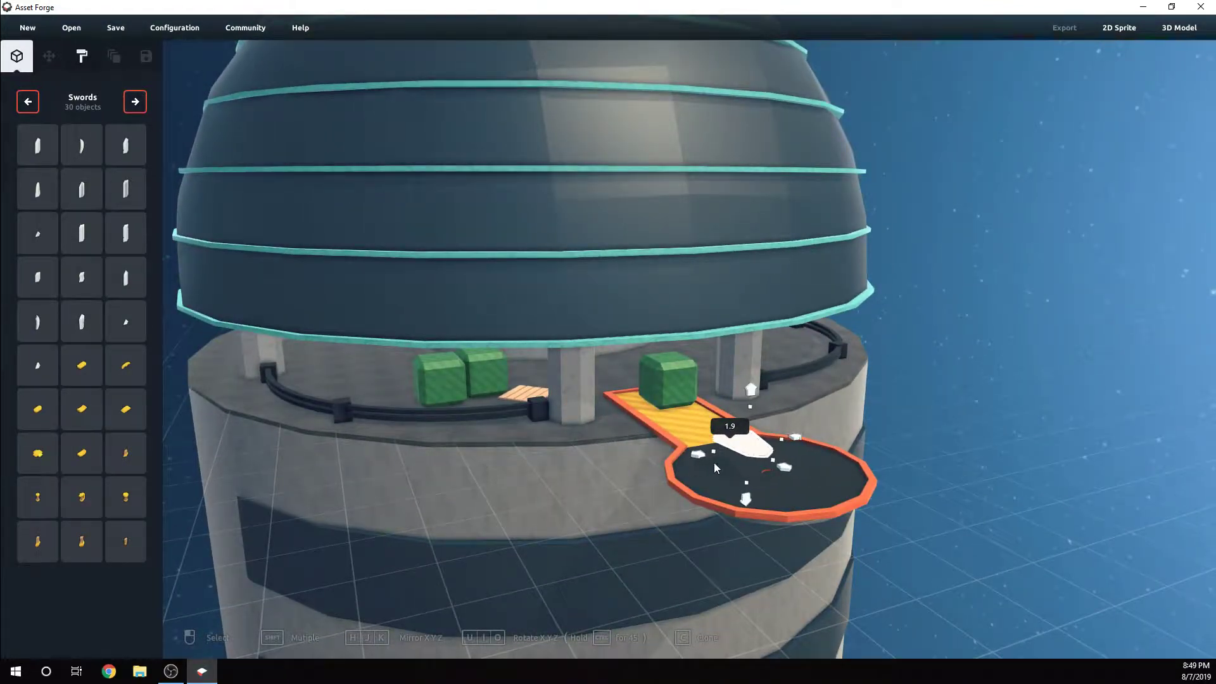
Stretch the blade lengthwise and widen it to a scale of 3.6
{"action": "left_click_drag", "start_coordinate": [772, 458], "coordinate": [917, 605]}
{"action": "scroll", "coordinate": [869, 574], "scroll_direction": "up", "scroll_amount": 3}
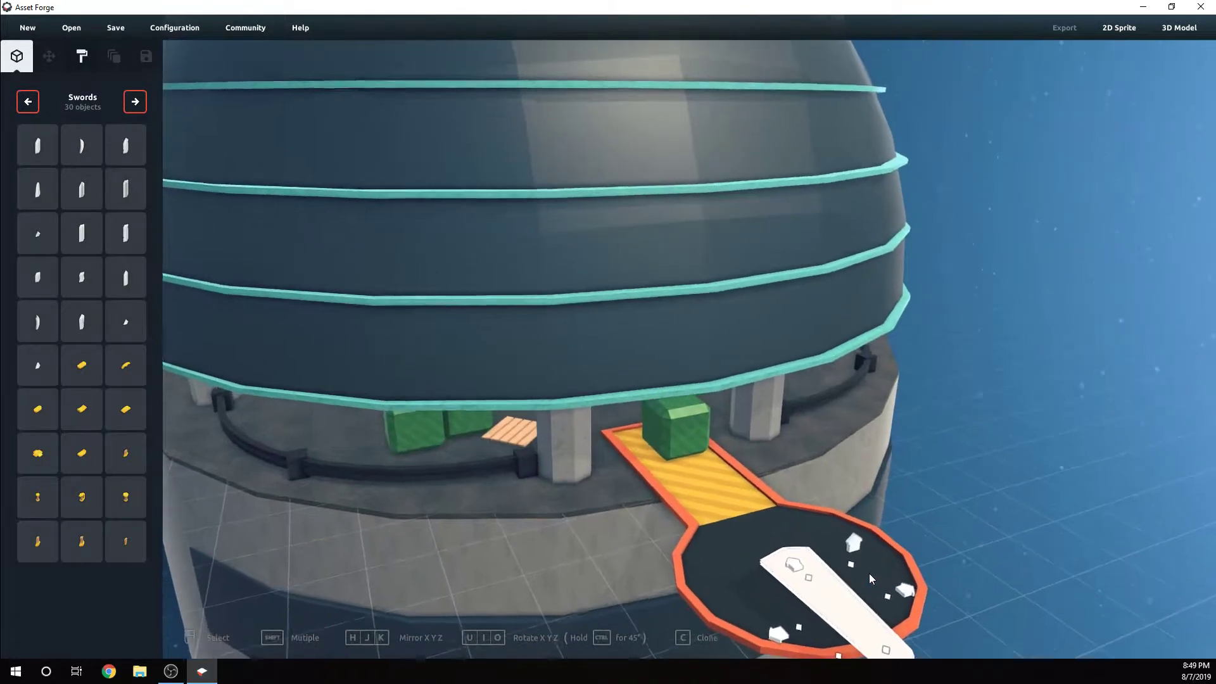
{"action": "left_click_drag", "start_coordinate": [905, 569], "coordinate": [1031, 515]}
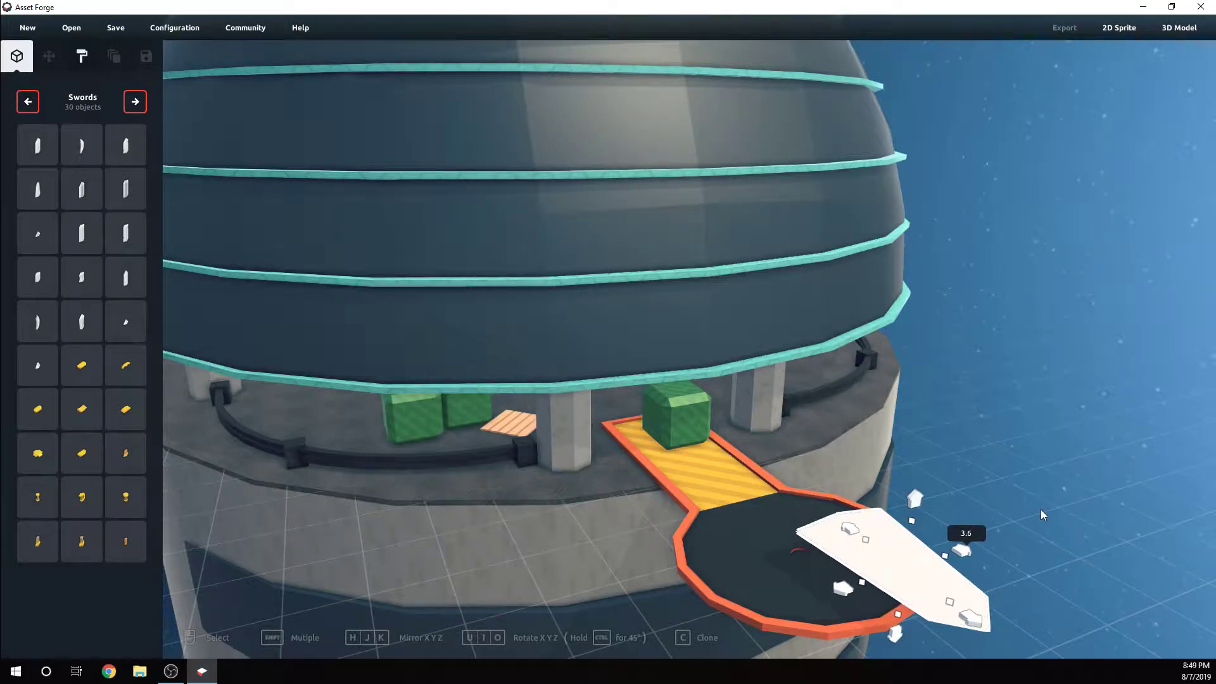
Move the widened blade back over the circular pad and set its height scale to 2.0
{"action": "left_click_drag", "start_coordinate": [837, 591], "coordinate": [808, 613]}
{"action": "left_click_drag", "start_coordinate": [927, 624], "coordinate": [837, 537]}
{"action": "right_click_drag", "start_coordinate": [838, 537], "coordinate": [827, 505]}
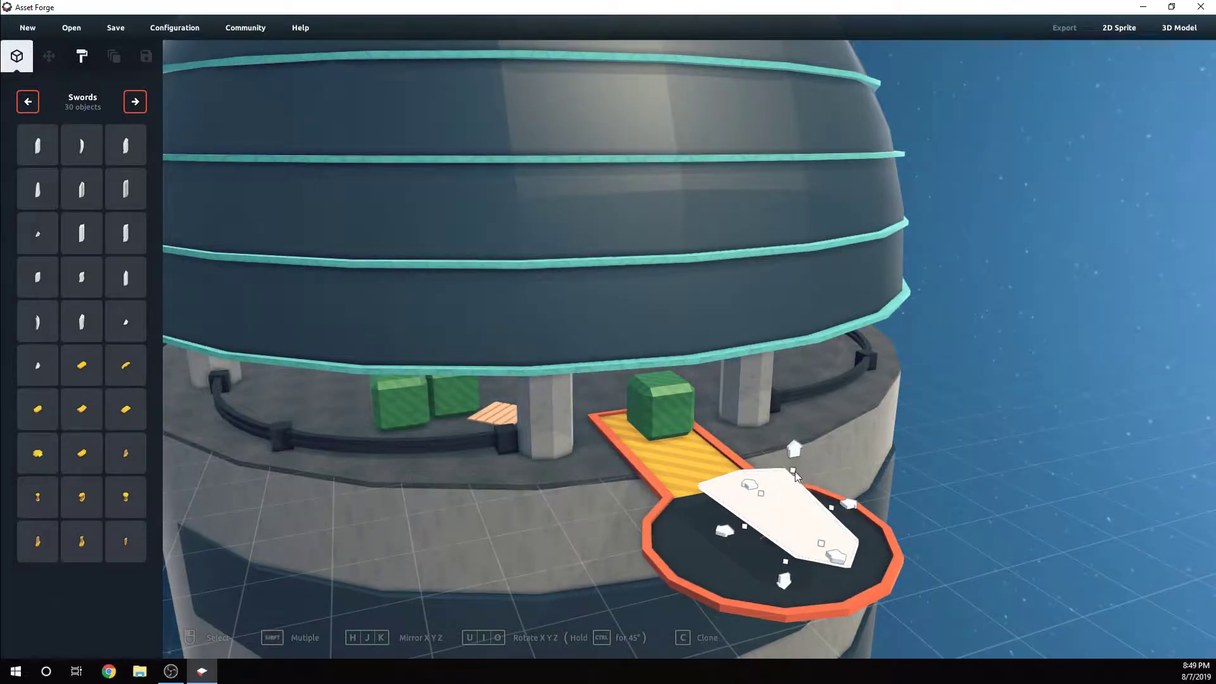
{"action": "left_click_drag", "start_coordinate": [793, 471], "coordinate": [786, 386]}
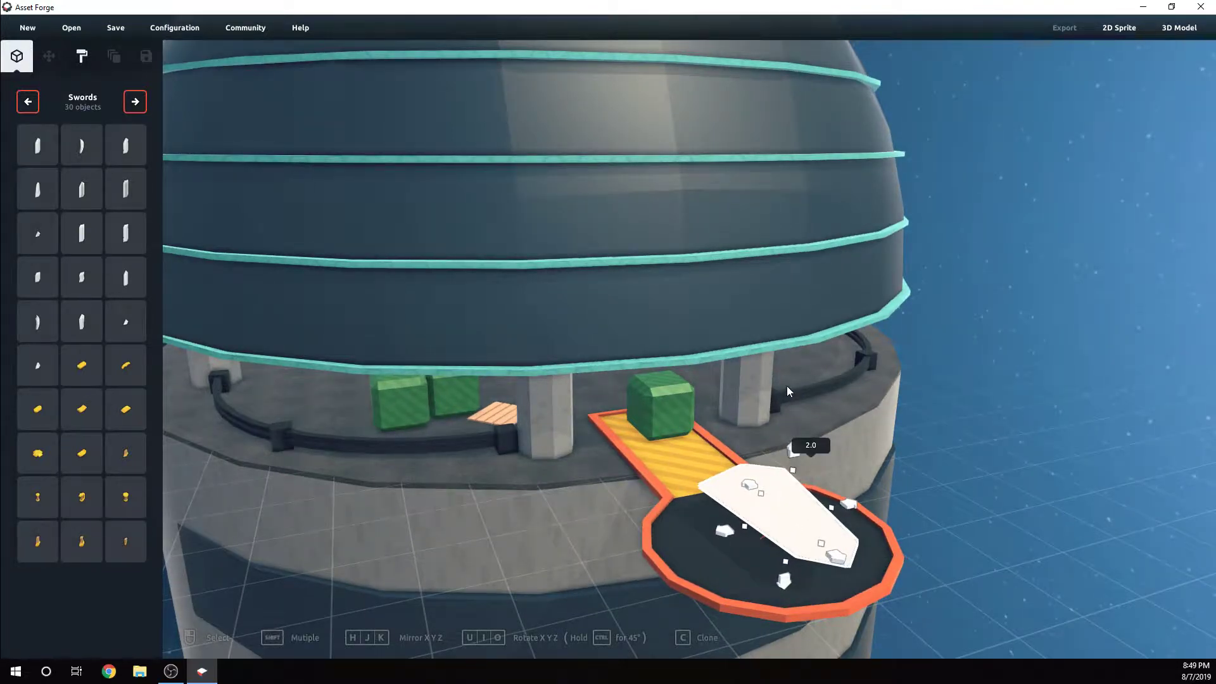
{"action": "right_click_drag", "start_coordinate": [846, 432], "coordinate": [697, 542]}
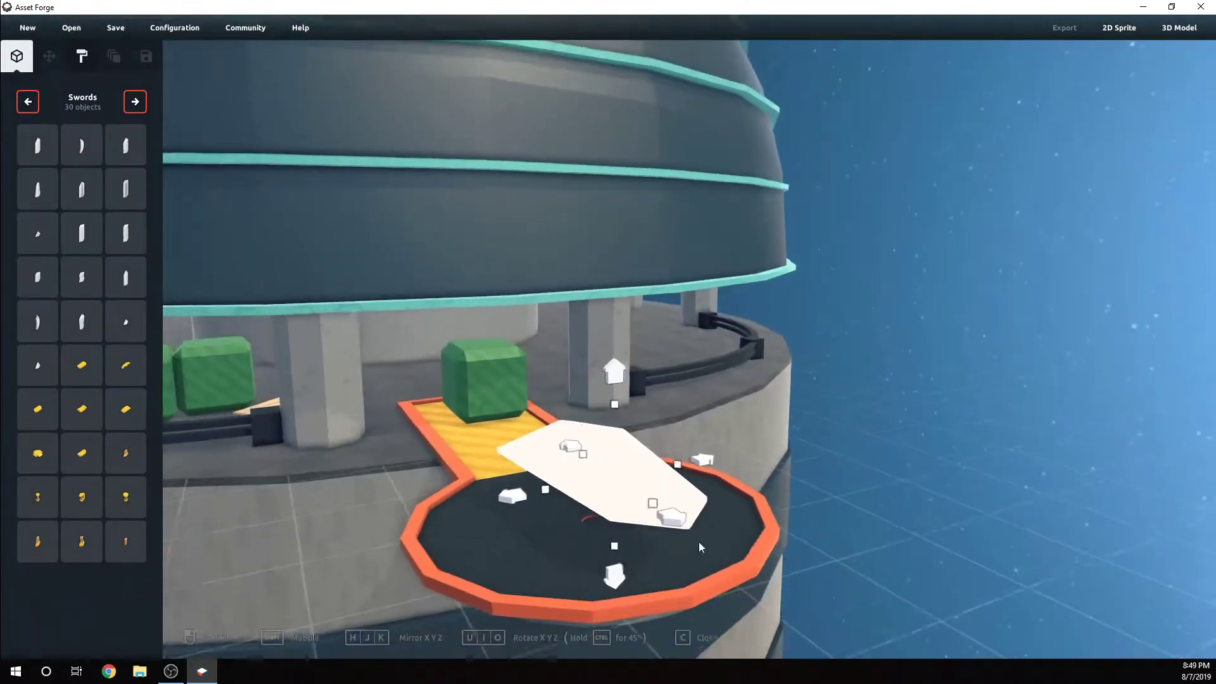
Fine-tune the blade's sideways placement over the circular pad, keeping its width scale at 3.6
{"action": "left_click", "coordinate": [815, 519]}
{"action": "right_click_drag", "start_coordinate": [815, 519], "coordinate": [667, 484]}
{"action": "left_click", "coordinate": [640, 479]}
{"action": "mouse_move", "coordinate": [637, 485]}
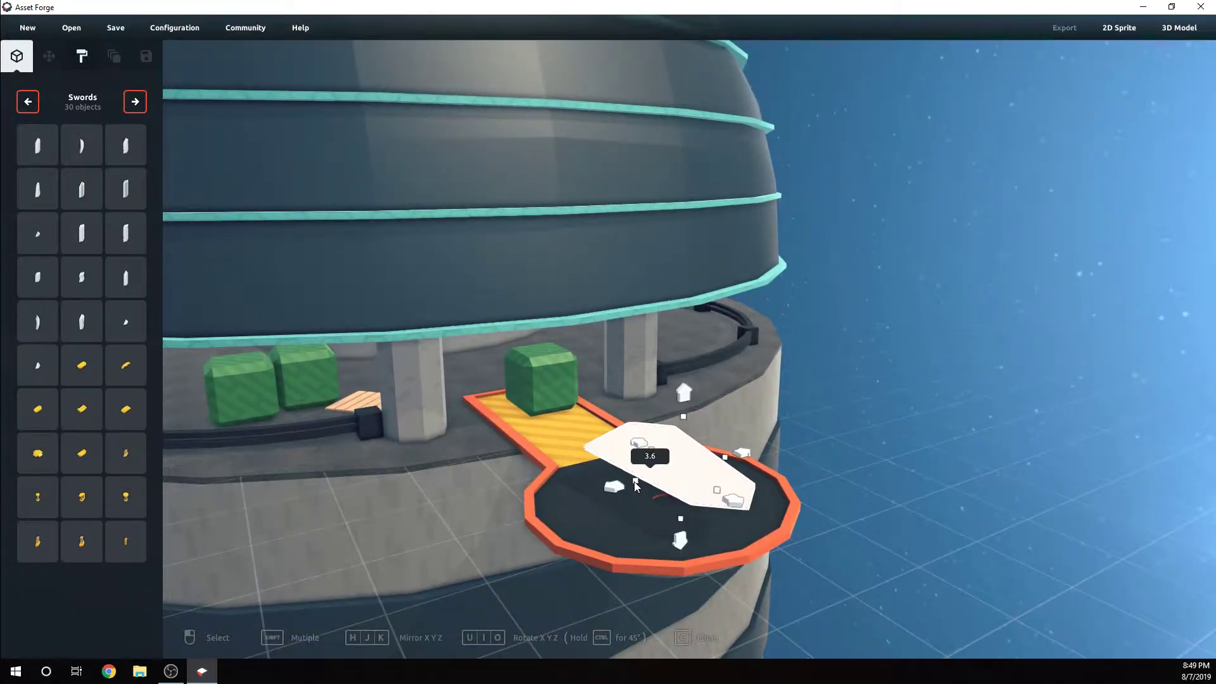
{"action": "left_click_drag", "start_coordinate": [635, 485], "coordinate": [612, 489]}
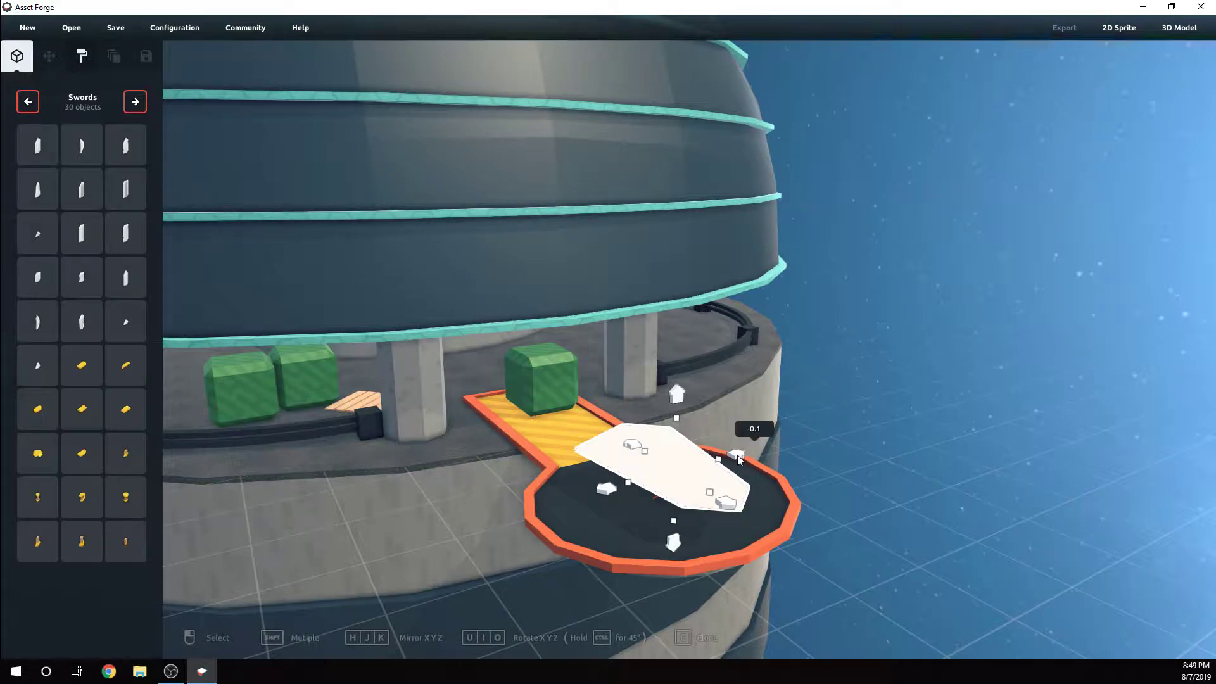
{"action": "left_click_drag", "start_coordinate": [737, 455], "coordinate": [743, 455]}
{"action": "mouse_move", "coordinate": [778, 438]}
{"action": "right_mouse_down"}
{"action": "mouse_move", "coordinate": [739, 434]}
{"action": "mouse_move", "coordinate": [781, 436]}
{"action": "right_mouse_up"}
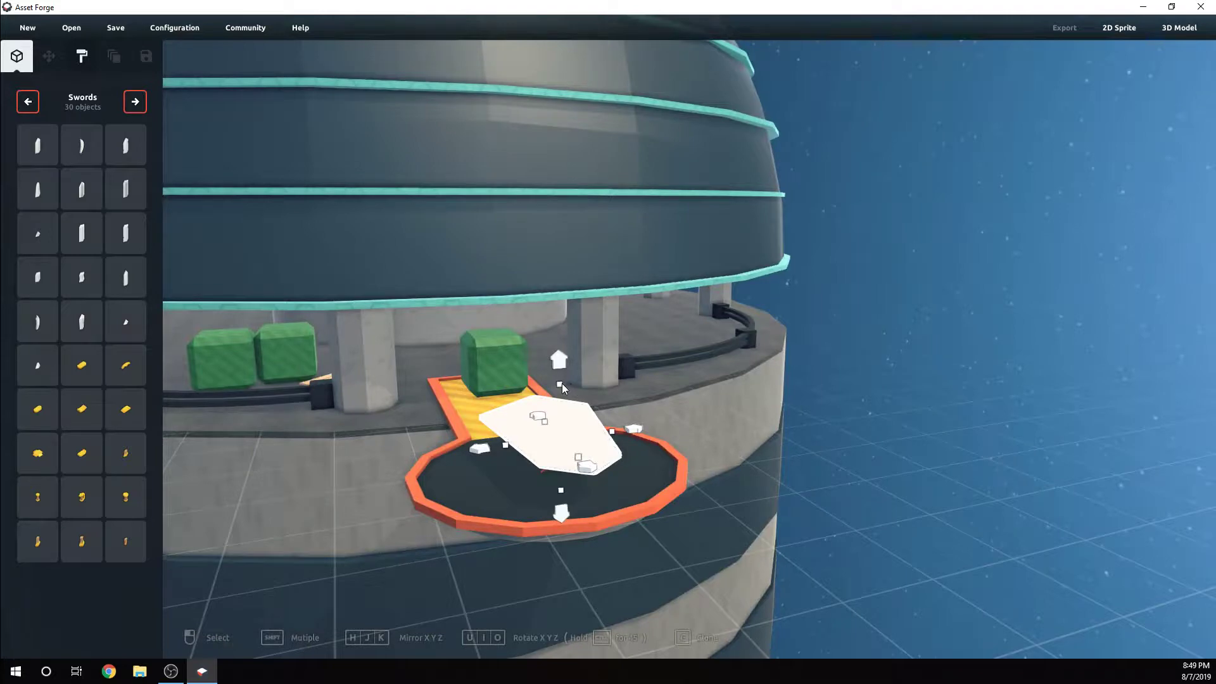
Thicken the blade above the pad to a height scale of 2.6
{"action": "left_click_drag", "start_coordinate": [561, 382], "coordinate": [564, 331]}
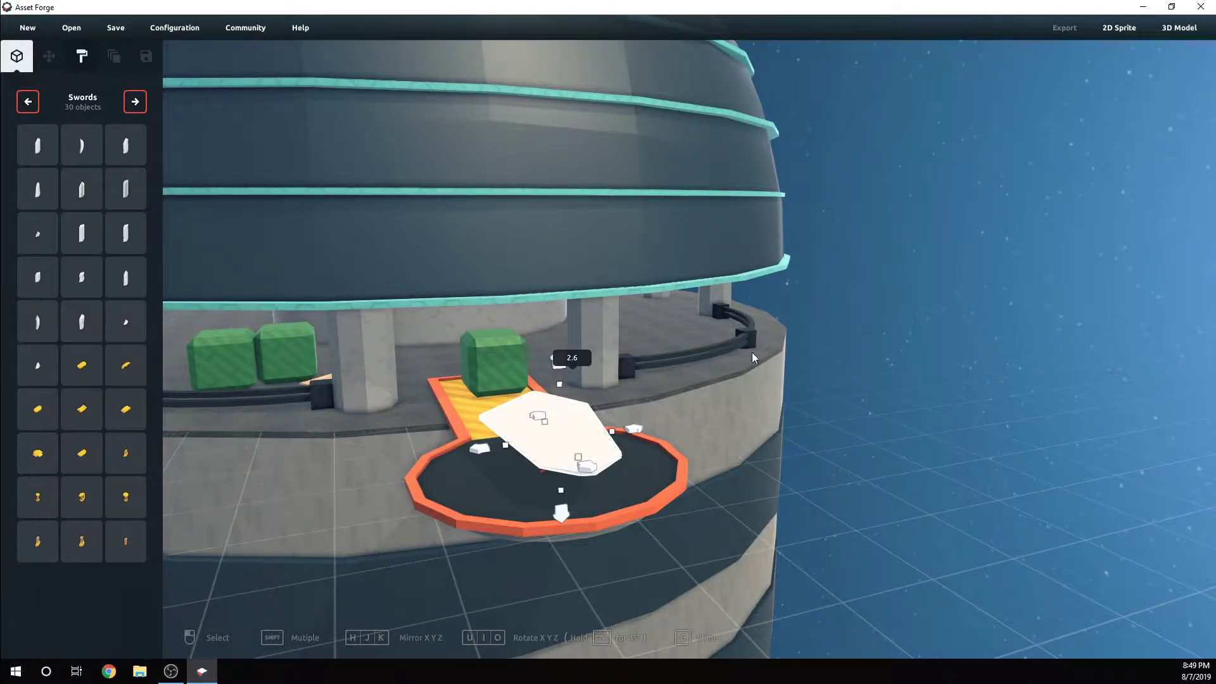
{"action": "right_click_drag", "start_coordinate": [751, 352], "coordinate": [814, 401]}
{"action": "left_click", "coordinate": [635, 442]}
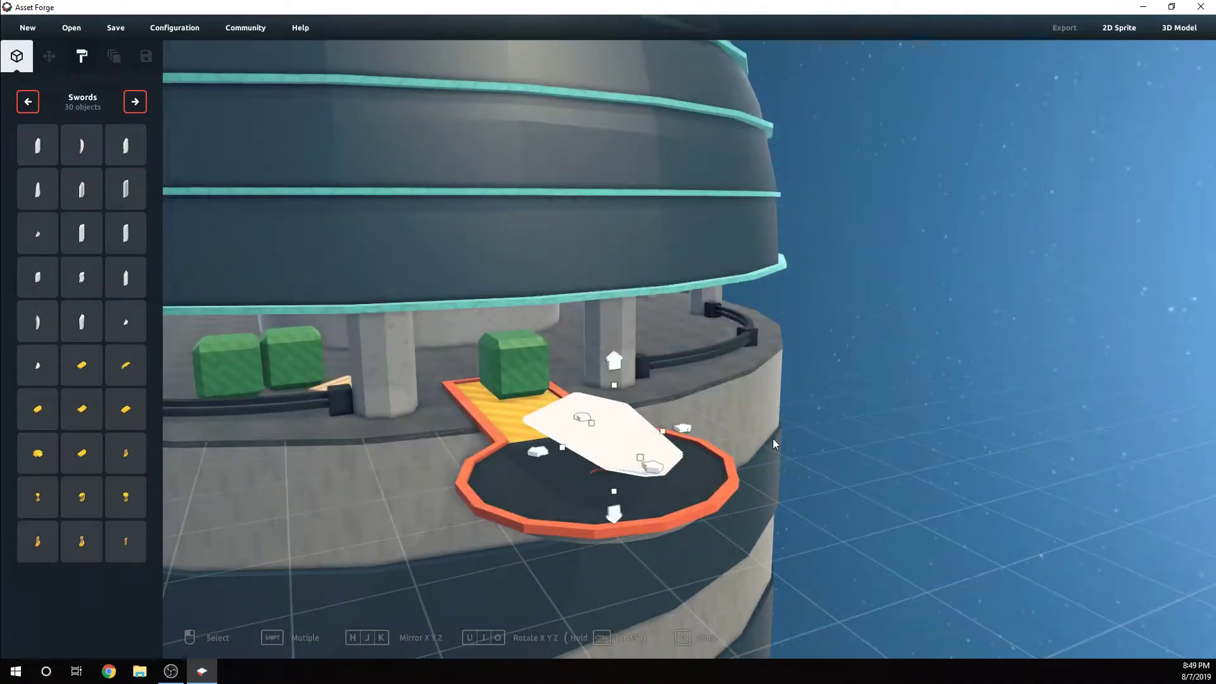
{"action": "right_click_drag", "start_coordinate": [773, 439], "coordinate": [751, 436]}
{"action": "scroll", "coordinate": [756, 494], "scroll_direction": "up", "scroll_amount": 3}
{"action": "right_click_drag", "start_coordinate": [758, 498], "coordinate": [758, 435]}
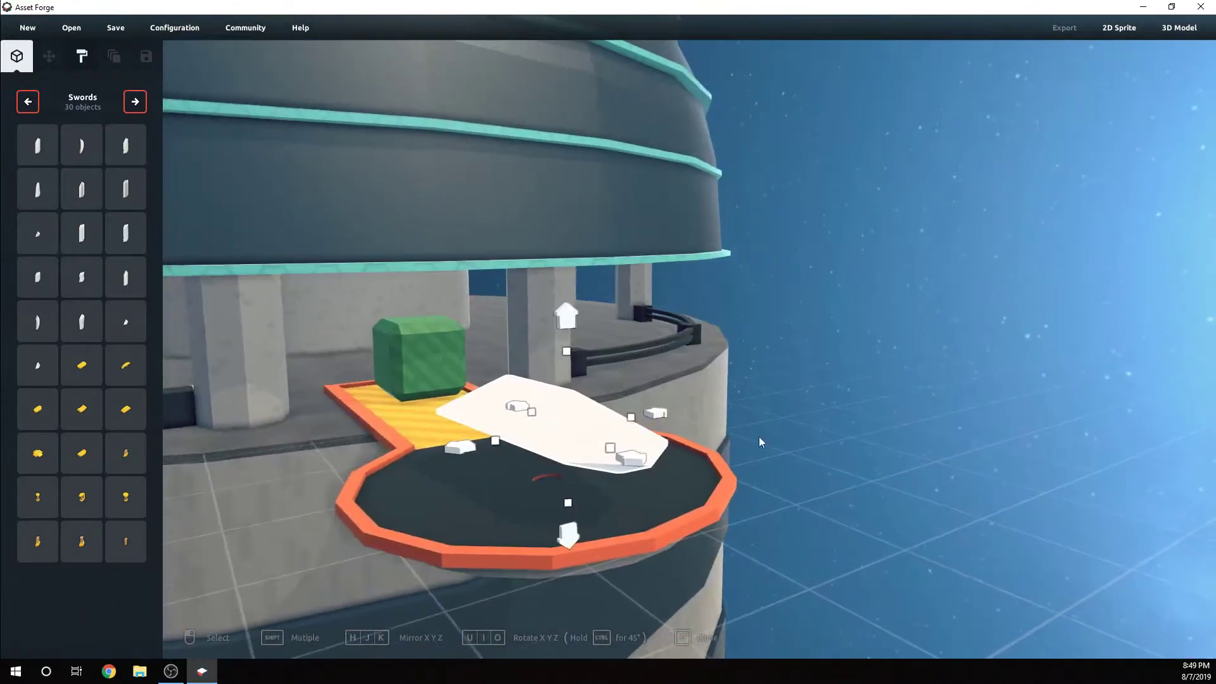
Place the small dark canopy part from the Aircraft library over the circular pad and raise it to a height of 0.5
{"action": "left_click", "coordinate": [139, 99]}
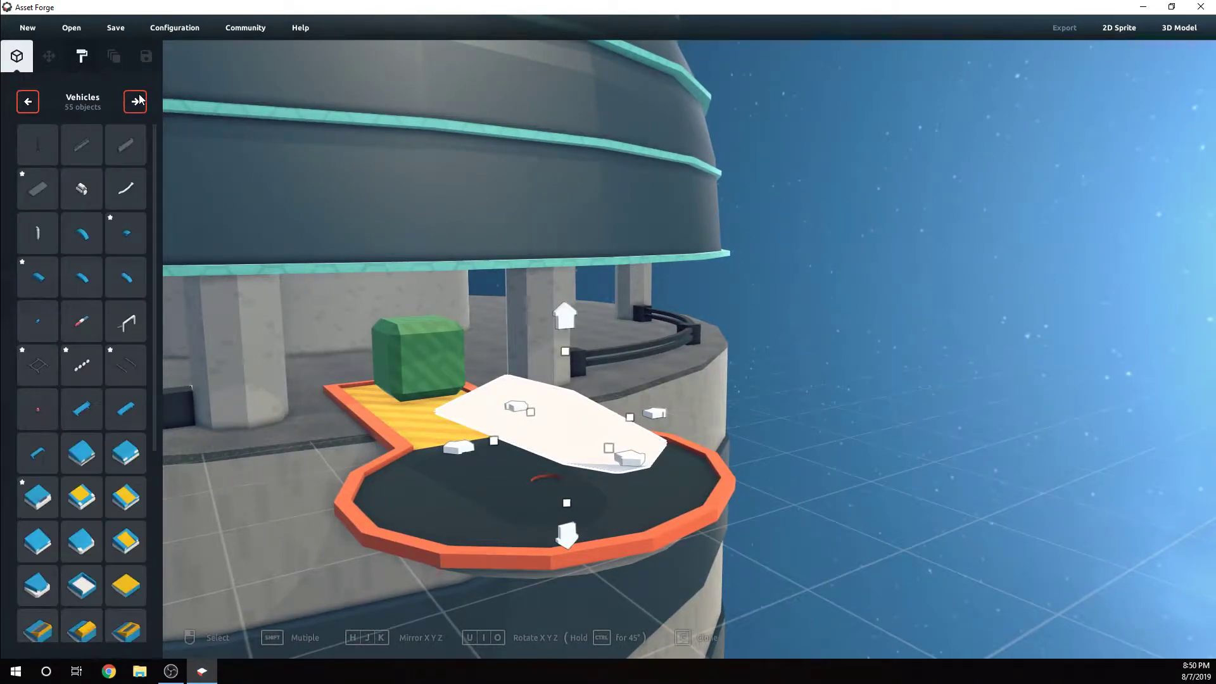
{"action": "scroll", "coordinate": [118, 329], "scroll_direction": "down", "scroll_amount": 4}
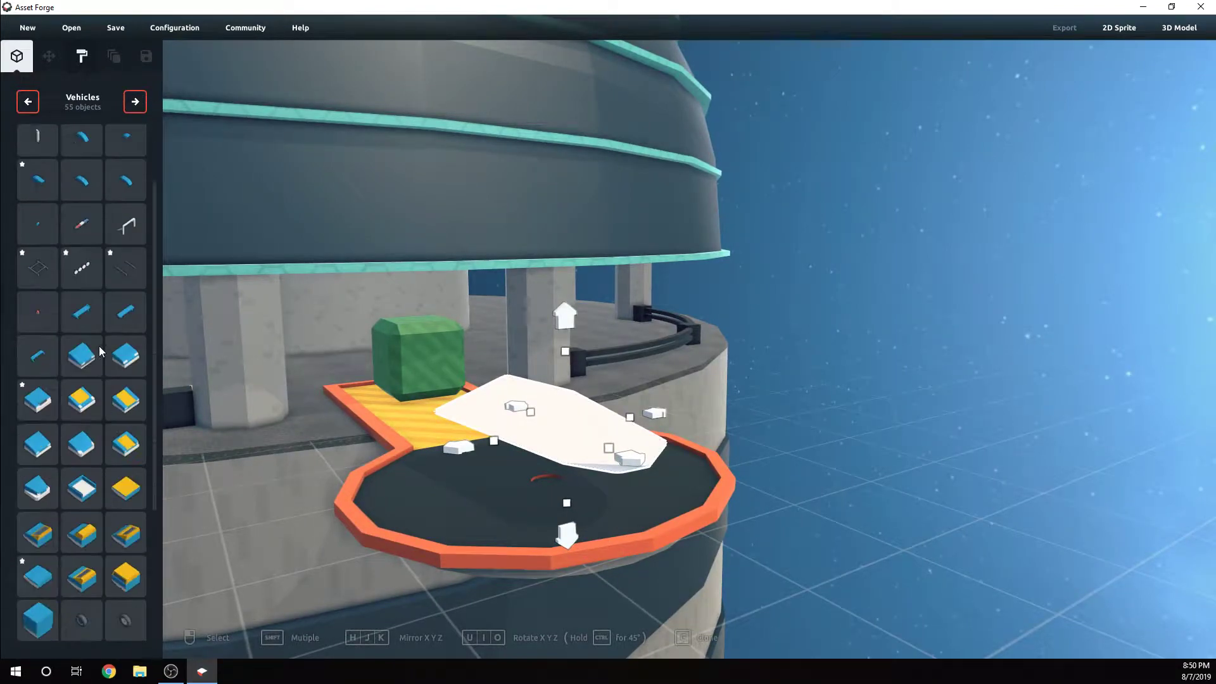
{"action": "left_click", "coordinate": [140, 101]}
{"action": "left_click", "coordinate": [137, 102]}
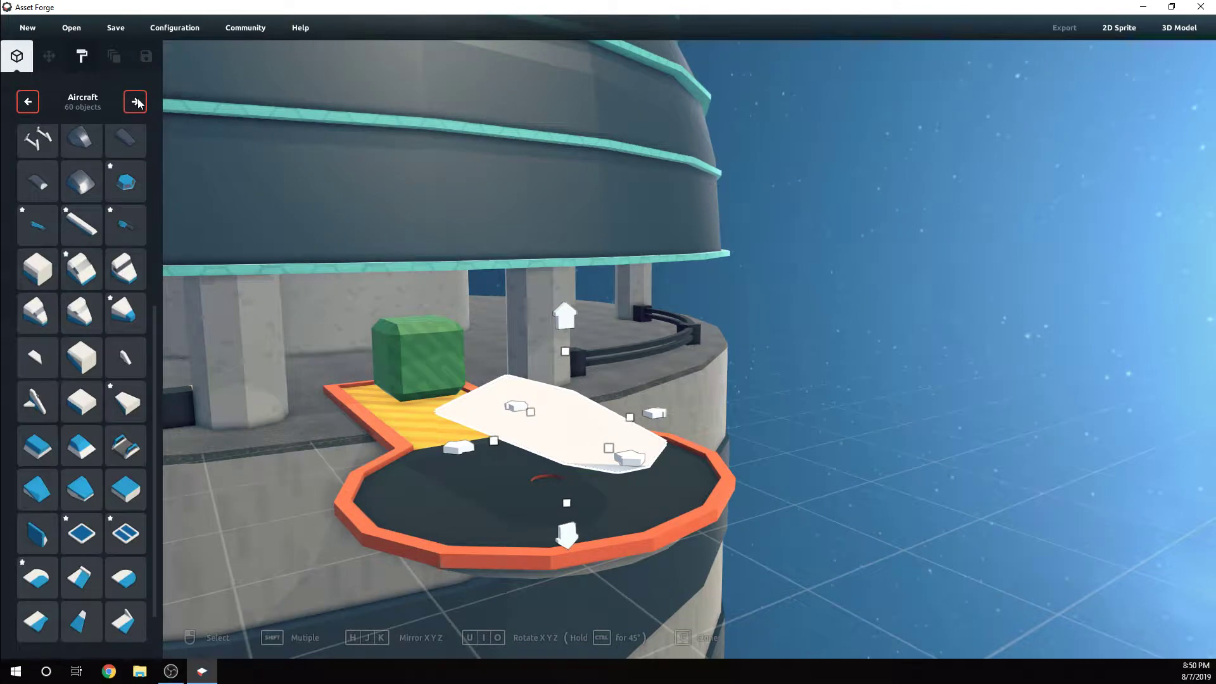
{"action": "scroll", "coordinate": [101, 212], "scroll_direction": "up", "scroll_amount": 6}
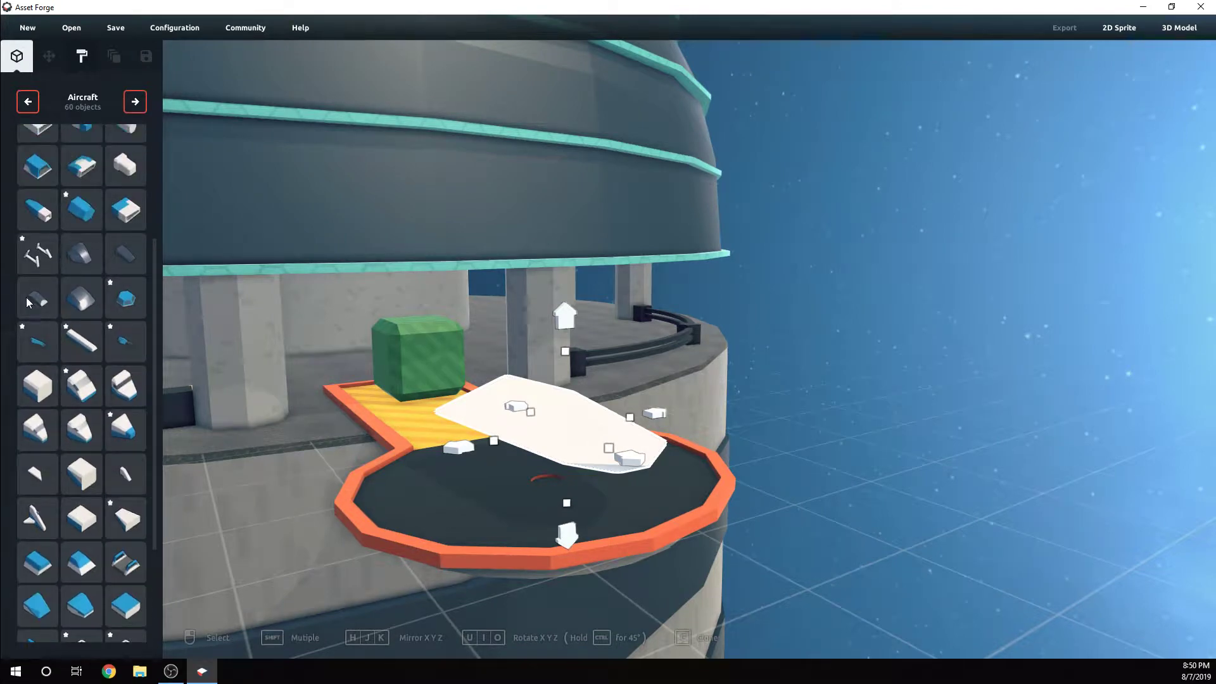
{"action": "left_click", "coordinate": [27, 298]}
{"action": "right_click_drag", "start_coordinate": [549, 427], "coordinate": [534, 442]}
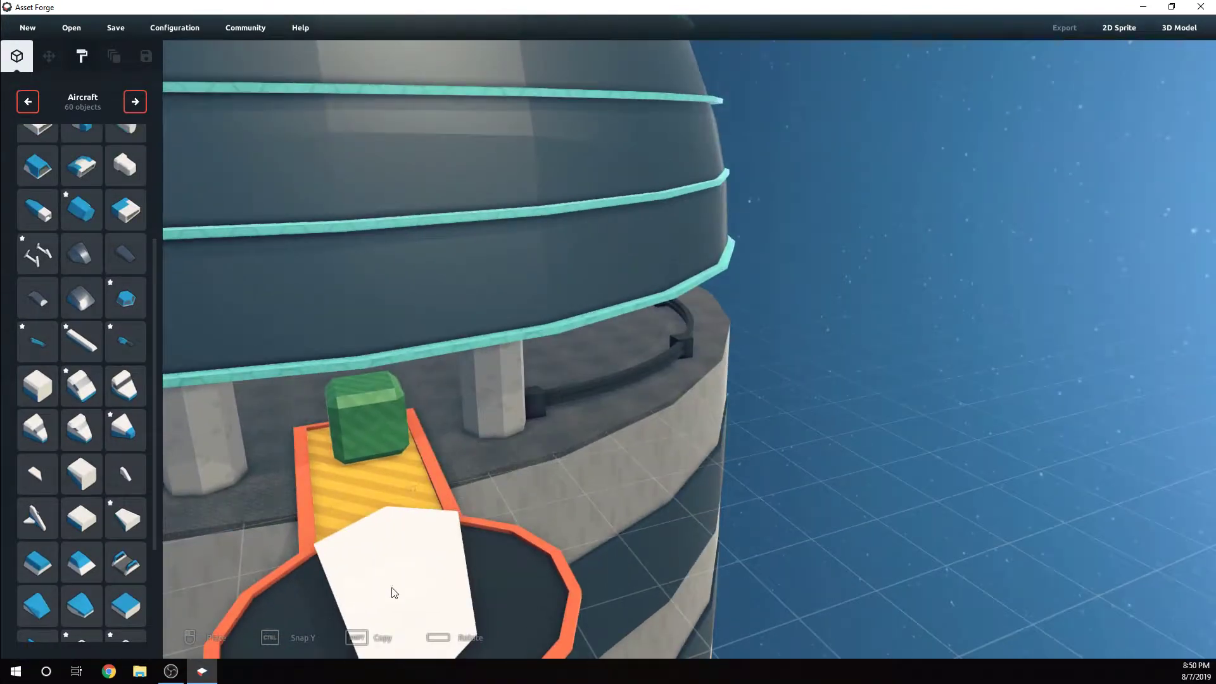
{"action": "right_click_drag", "start_coordinate": [411, 584], "coordinate": [608, 452]}
{"action": "right_click_drag", "start_coordinate": [785, 301], "coordinate": [744, 388]}
{"action": "left_click", "coordinate": [449, 561]}
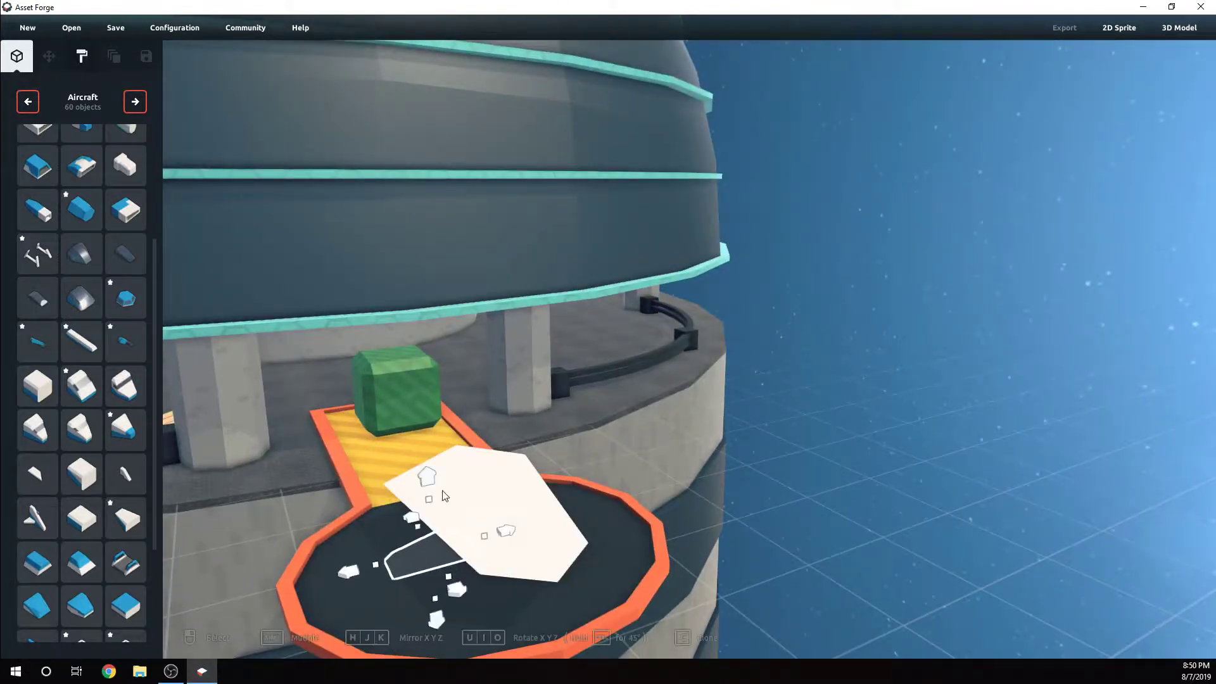
{"action": "left_click_drag", "start_coordinate": [431, 484], "coordinate": [435, 354]}
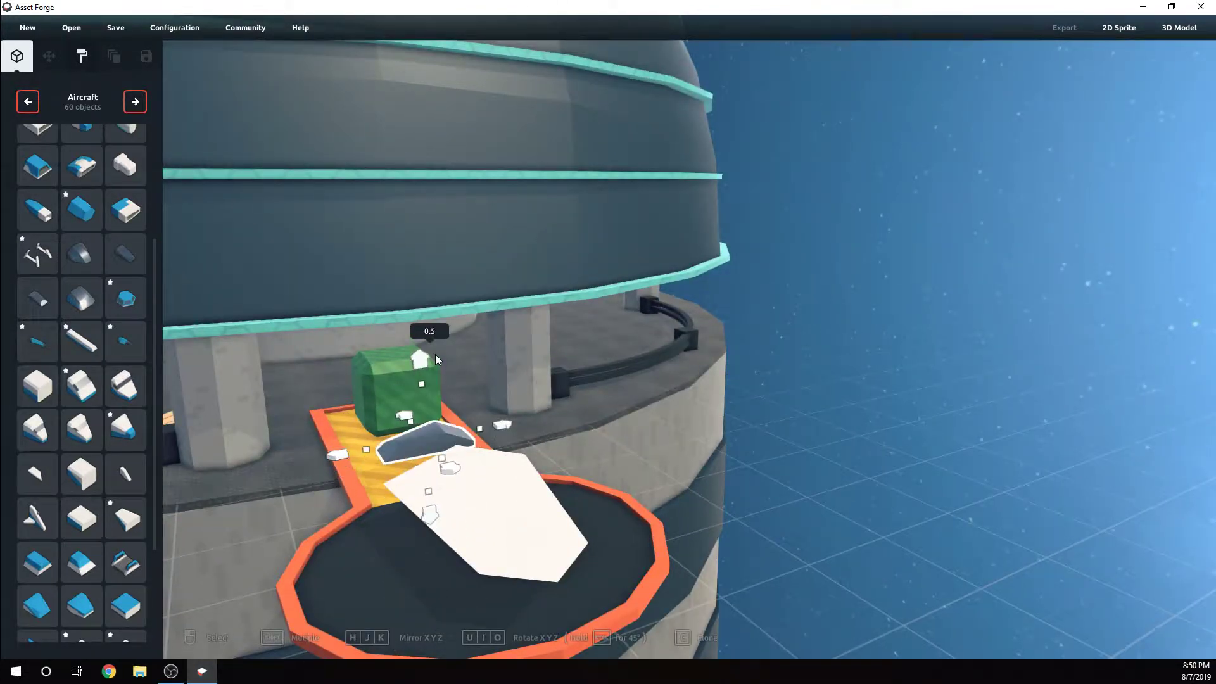
Rotate the canopy part about two axes so it lies flat and lines up with the blade's length
{"action": "key", "text": "u"}
{"action": "key", "text": "u"}
{"action": "key", "text": "u"}
{"action": "key", "text": "u"}
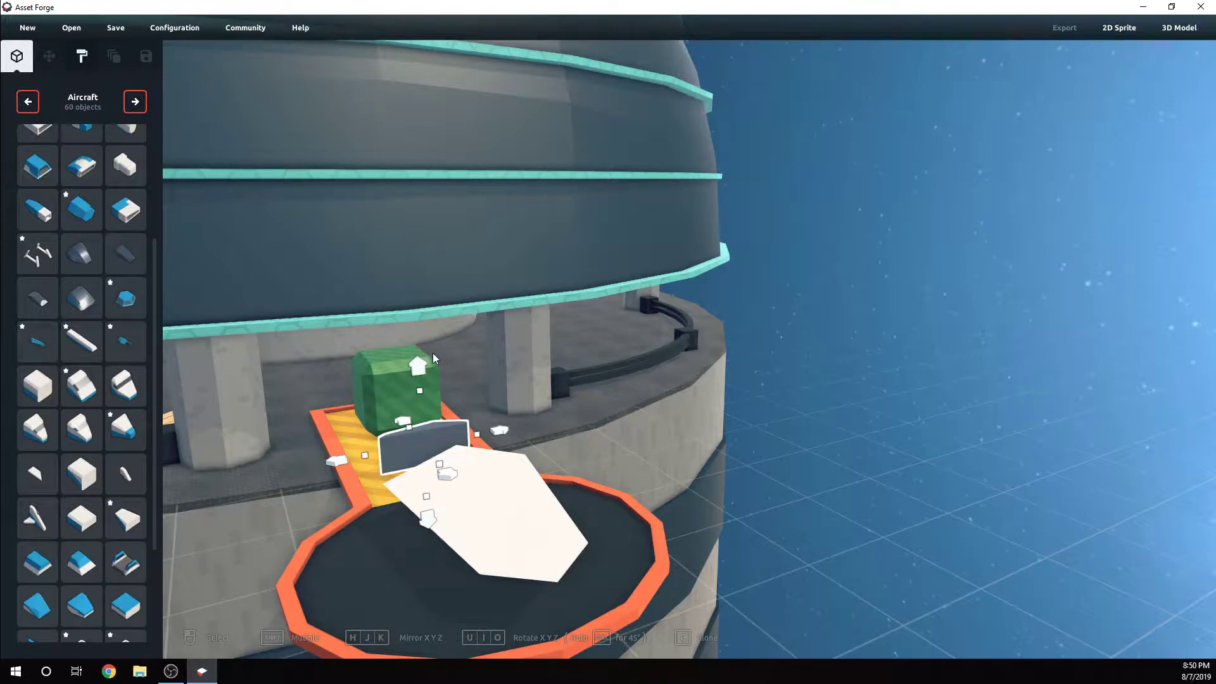
{"action": "key", "text": "u"}
{"action": "key", "text": "i"}
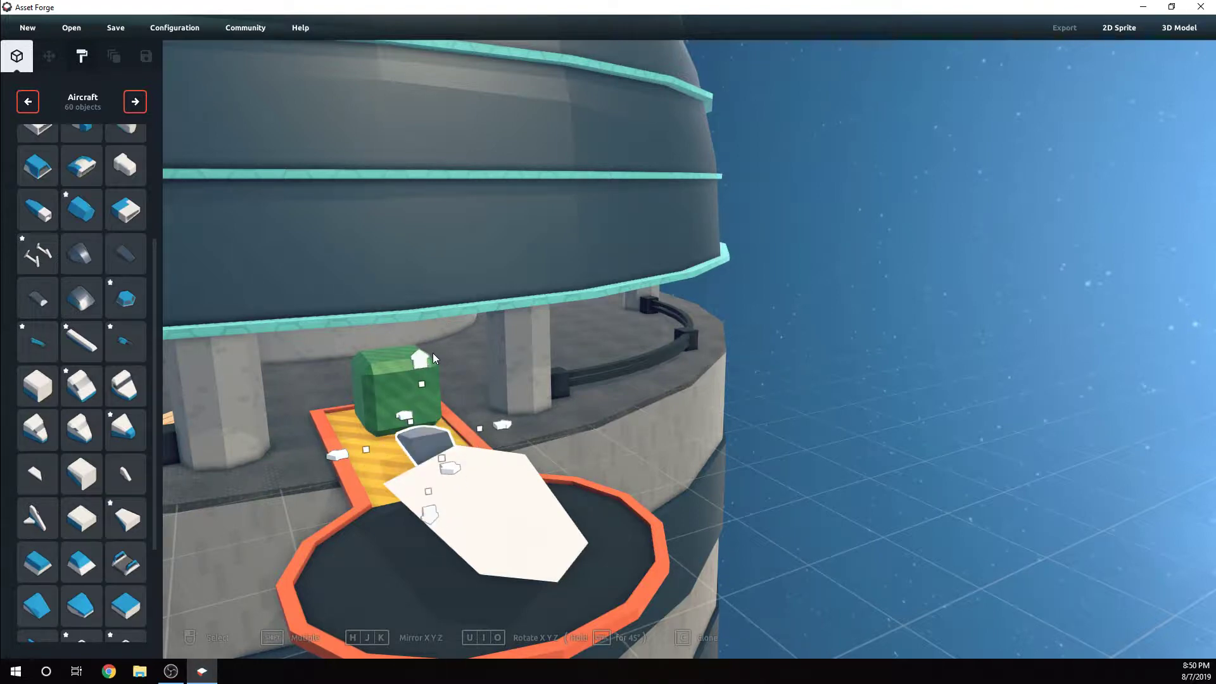
{"action": "key", "text": "i"}
{"action": "key", "text": "i"}
Move the canopy onto the rear of the blade, raising it to 0.9 and shifting it lengthwise to 0.3
{"action": "right_click_drag", "start_coordinate": [470, 464], "coordinate": [555, 490]}
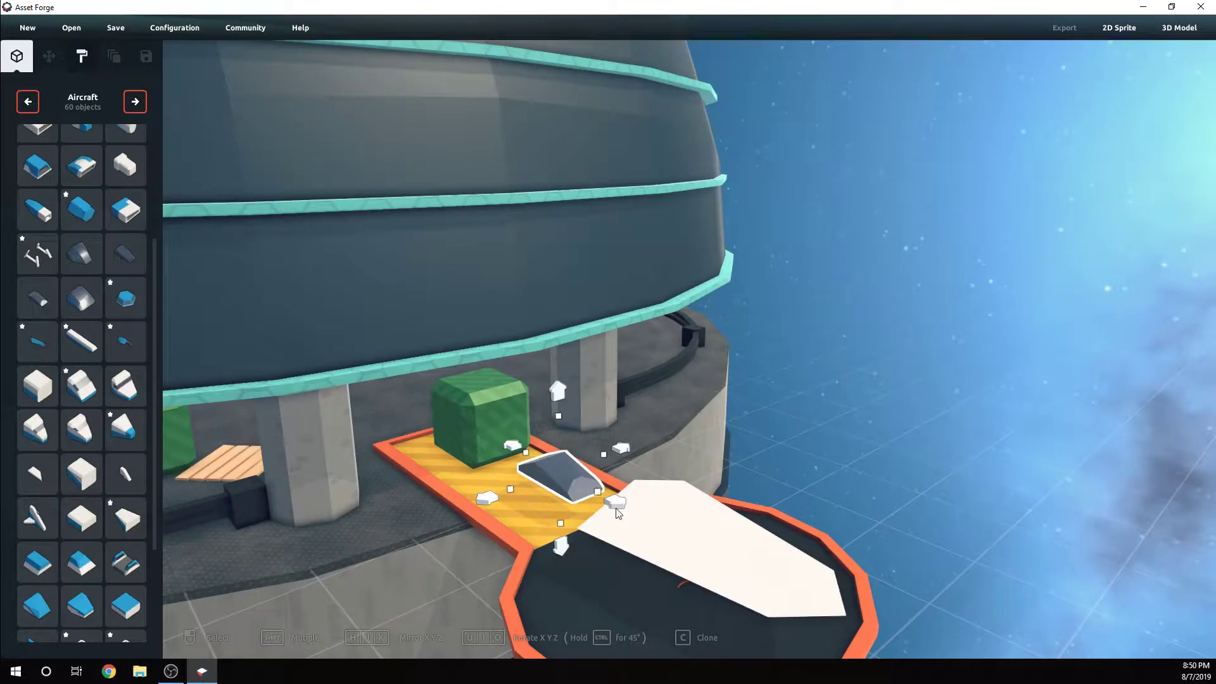
{"action": "left_click_drag", "start_coordinate": [616, 508], "coordinate": [762, 567]}
{"action": "right_click_drag", "start_coordinate": [763, 572], "coordinate": [426, 546]}
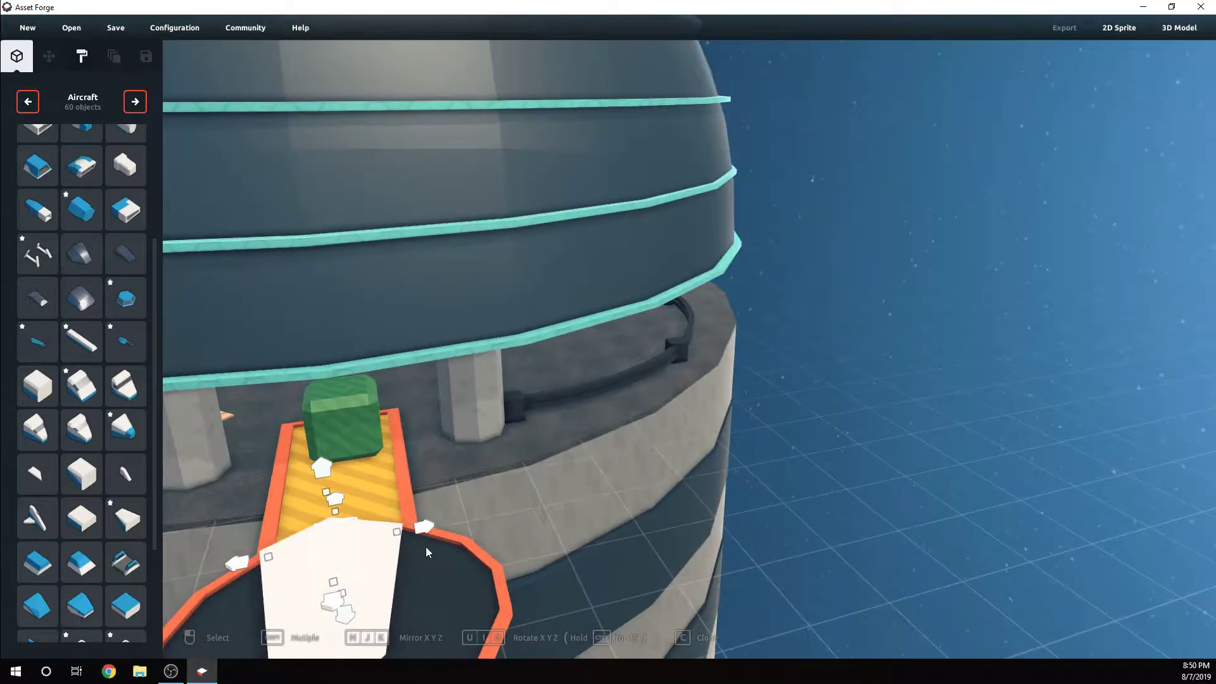
{"action": "left_click_drag", "start_coordinate": [326, 472], "coordinate": [320, 424]}
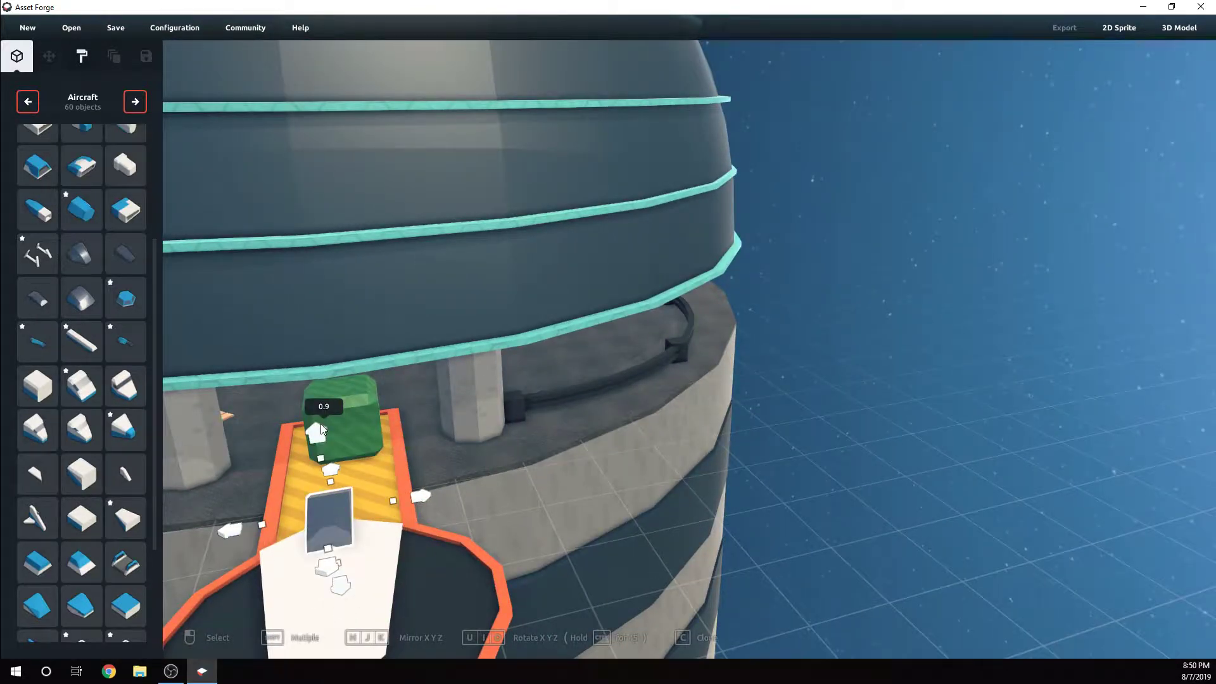
{"action": "right_click_drag", "start_coordinate": [320, 424], "coordinate": [733, 479]}
{"action": "left_click_drag", "start_coordinate": [733, 480], "coordinate": [826, 499]}
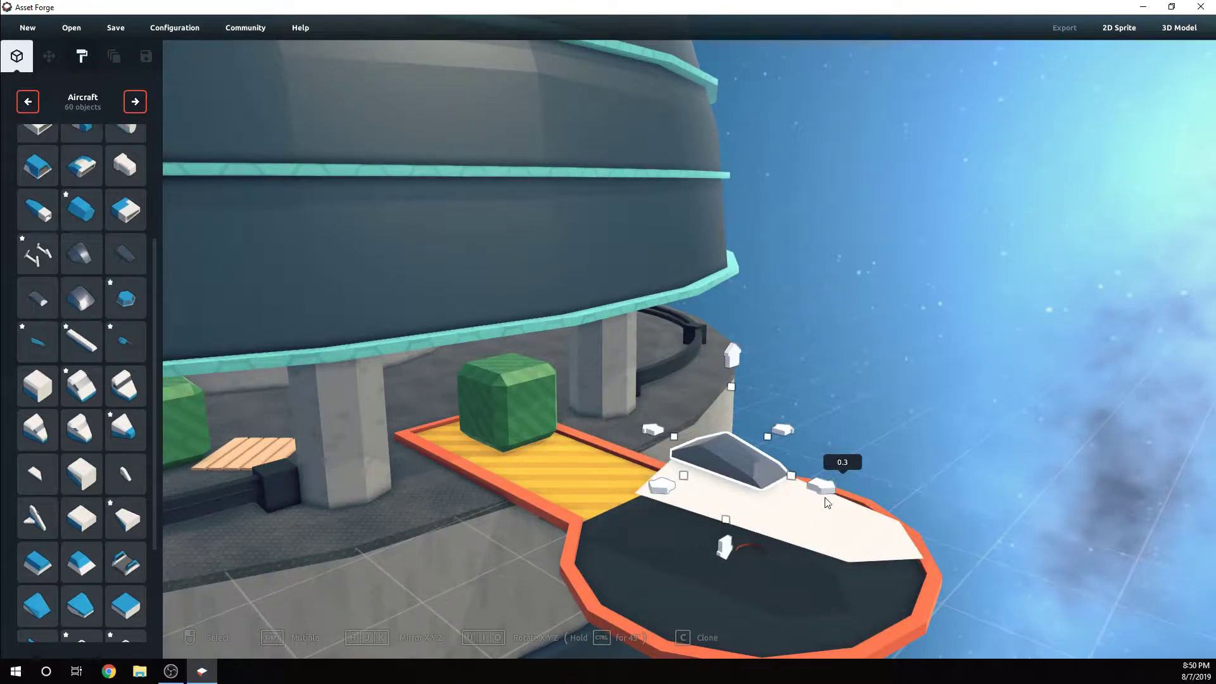
Lower the canopy to a height of 0.8 so it sinks into the blade's top surface
{"action": "right_click_drag", "start_coordinate": [814, 506], "coordinate": [725, 499]}
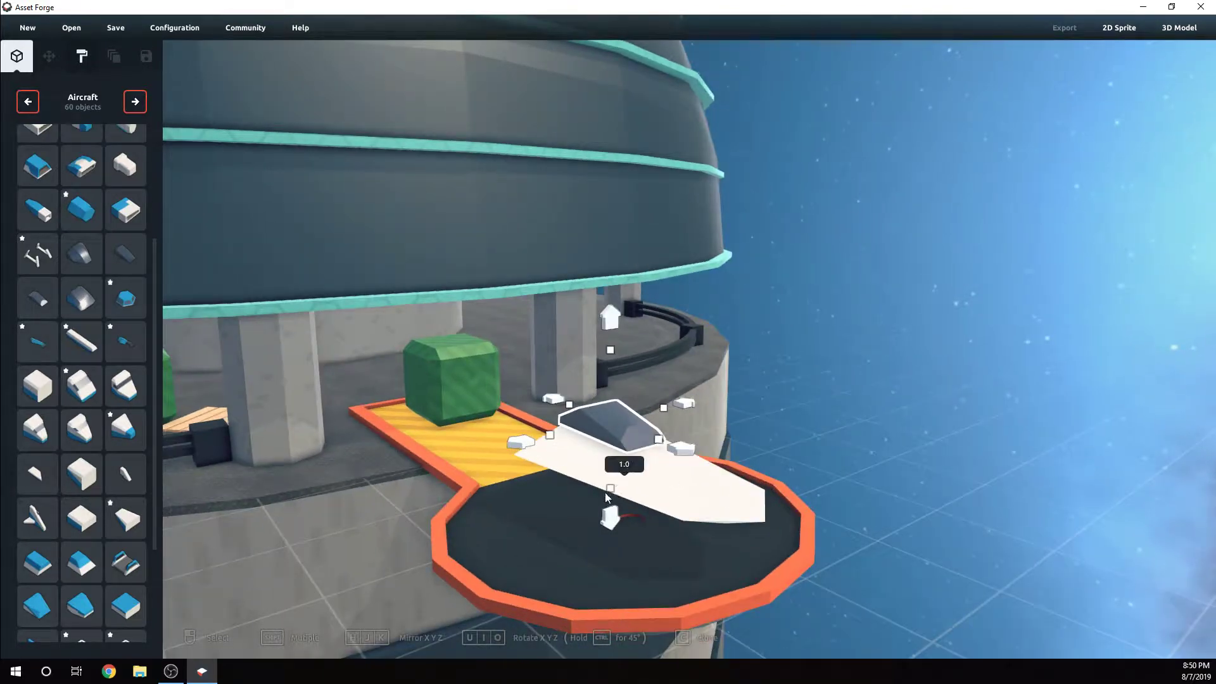
{"action": "left_click_drag", "start_coordinate": [606, 492], "coordinate": [606, 499]}
{"action": "left_click_drag", "start_coordinate": [610, 322], "coordinate": [621, 340]}
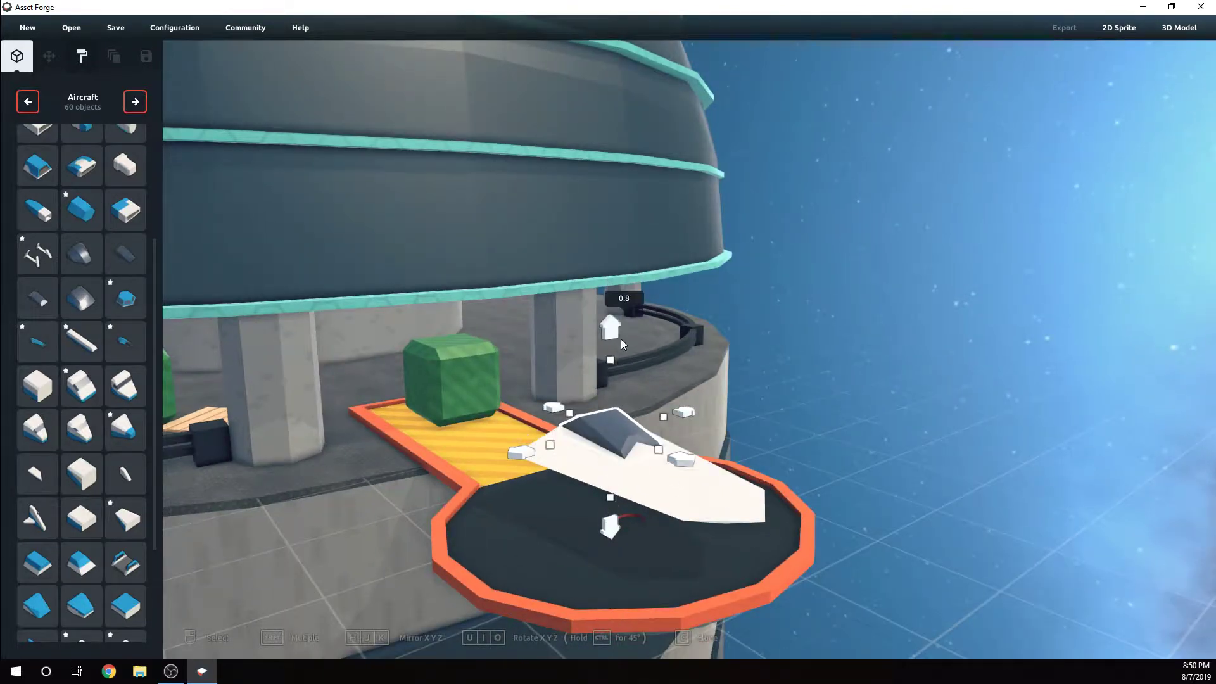
{"action": "left_click", "coordinate": [724, 408]}
{"action": "mouse_move", "coordinate": [723, 409]}
{"action": "right_mouse_down"}
{"action": "mouse_move", "coordinate": [708, 416]}
{"action": "mouse_move", "coordinate": [718, 401]}
{"action": "right_mouse_up"}
{"action": "scroll", "coordinate": [491, 489], "scroll_direction": "up", "scroll_amount": 3}
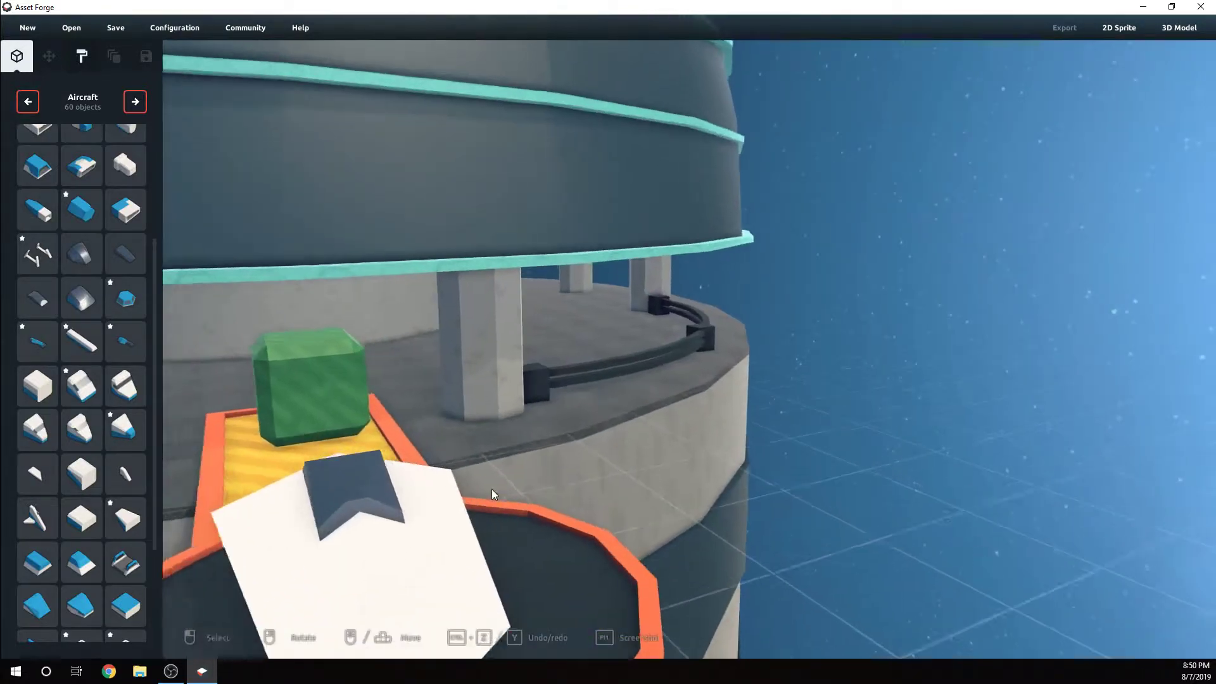
{"action": "mouse_move", "coordinate": [492, 489]}
{"action": "right_mouse_down"}
{"action": "mouse_move", "coordinate": [540, 462]}
{"action": "mouse_move", "coordinate": [491, 481]}
{"action": "right_mouse_up"}
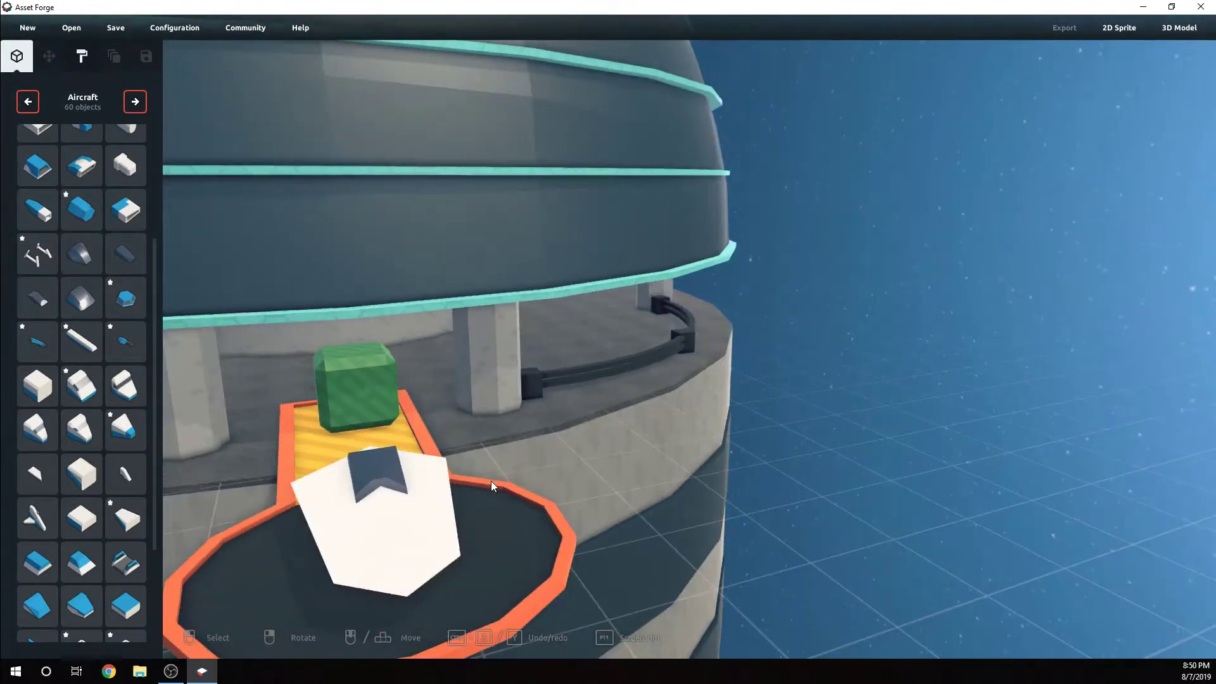
Widen the canopy to a scale of 1.1 on one side and stretch its opposite side slightly
{"action": "left_click", "coordinate": [418, 470]}
{"action": "left_click_drag", "start_coordinate": [446, 459], "coordinate": [454, 457]}
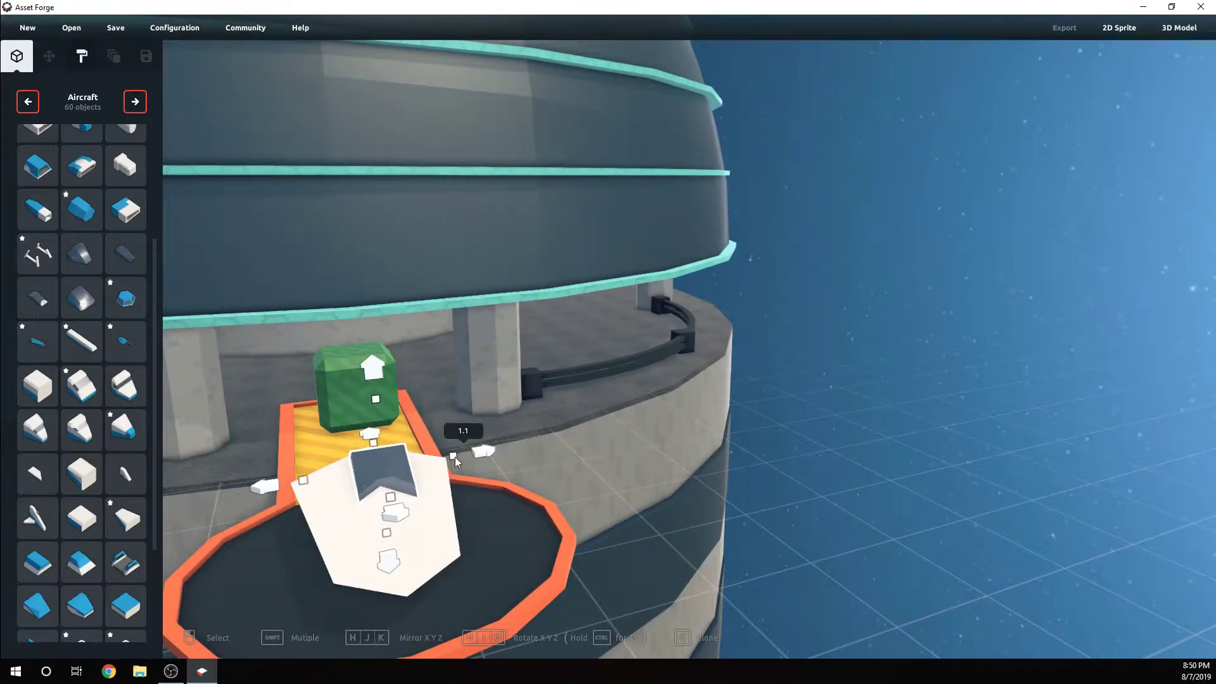
{"action": "left_click_drag", "start_coordinate": [304, 481], "coordinate": [297, 482]}
Lengthen the canopy along the blade to a scale of 1.2 and fine-tune its height on the blade
{"action": "right_click_drag", "start_coordinate": [421, 501], "coordinate": [635, 510]}
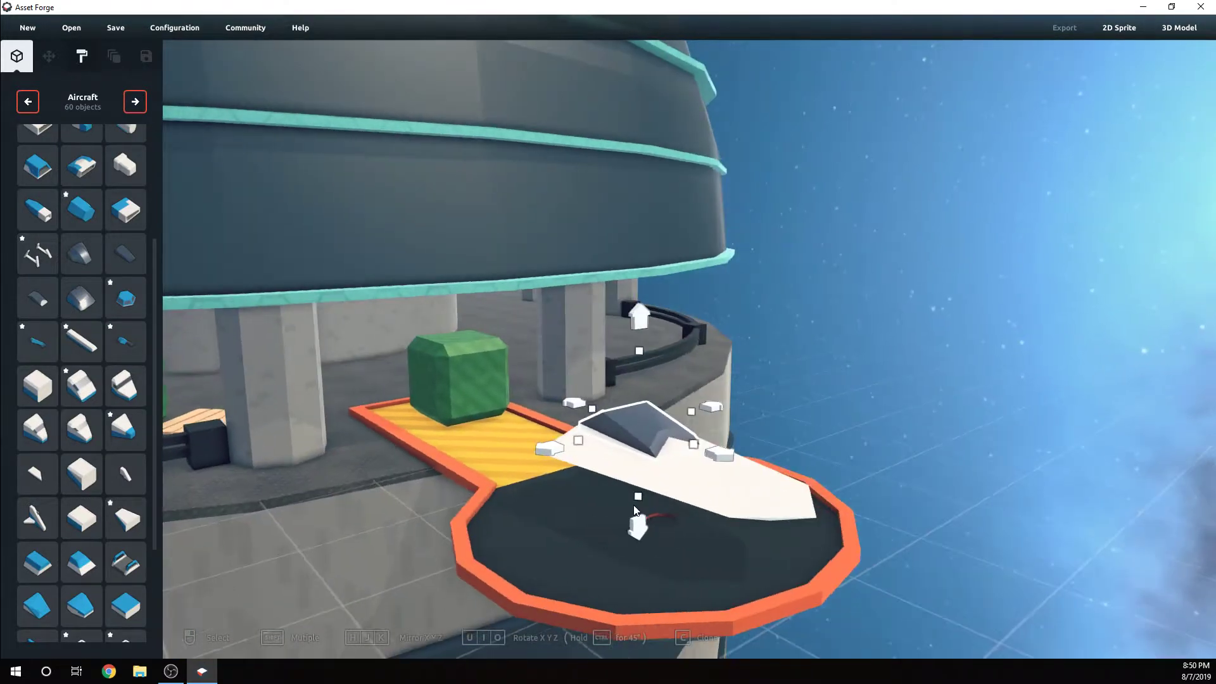
{"action": "left_click_drag", "start_coordinate": [643, 522], "coordinate": [645, 521]}
{"action": "left_click_drag", "start_coordinate": [695, 444], "coordinate": [720, 450]}
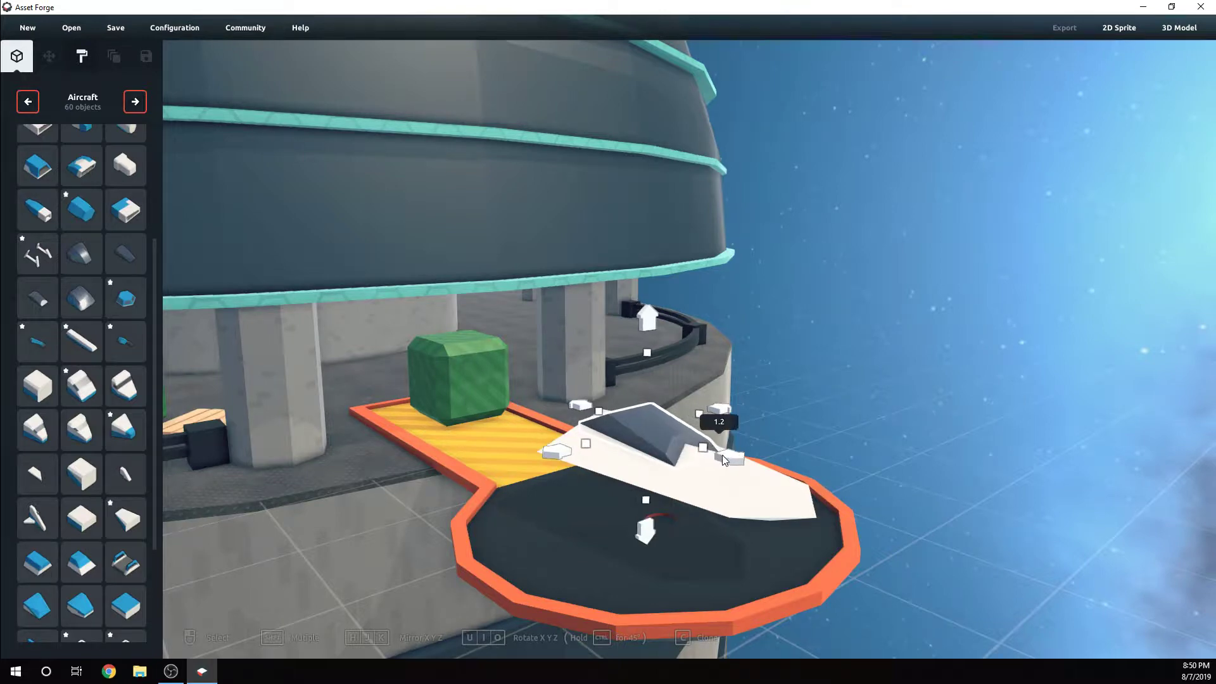
{"action": "right_click_drag", "start_coordinate": [715, 470], "coordinate": [645, 495]}
{"action": "left_click_drag", "start_coordinate": [638, 516], "coordinate": [653, 525]}
{"action": "left_click", "coordinate": [841, 462]}
{"action": "right_click_drag", "start_coordinate": [841, 462], "coordinate": [809, 478]}
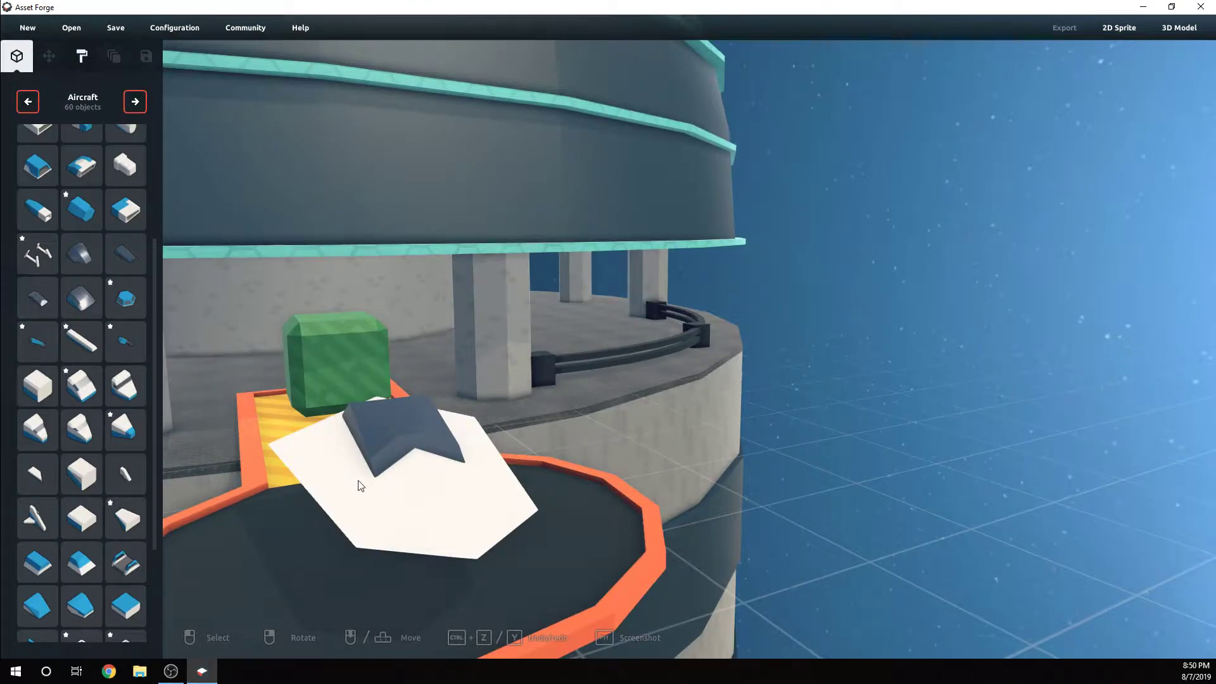
Narrow the white blade beneath the canopy from both sides to a width scale of 3.4
{"action": "left_click", "coordinate": [418, 481]}
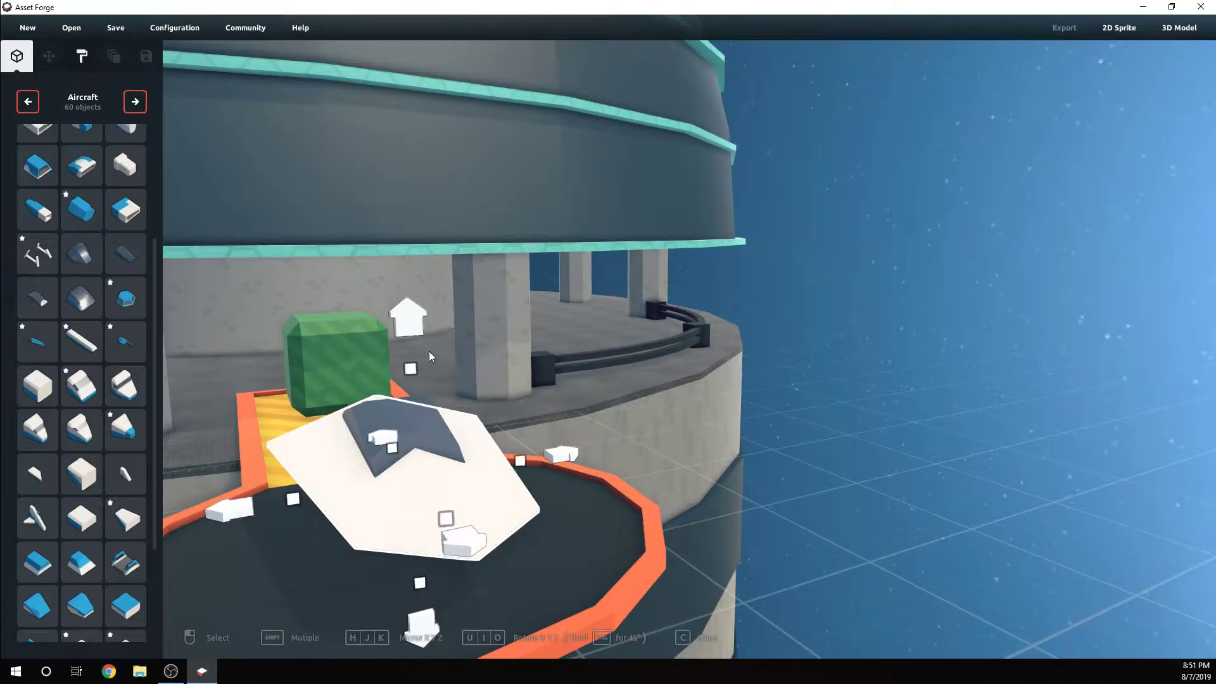
{"action": "left_click_drag", "start_coordinate": [296, 501], "coordinate": [337, 494]}
{"action": "left_click_drag", "start_coordinate": [534, 460], "coordinate": [505, 467]}
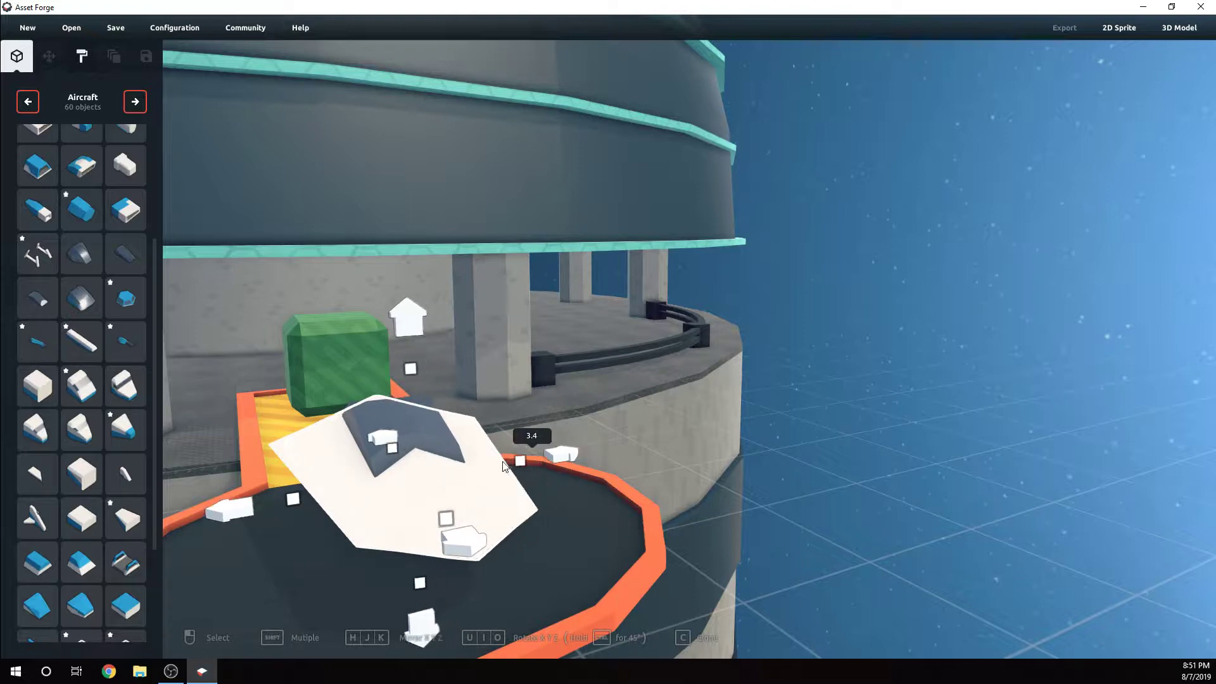
Try to stack a copy of the blade above the original, with a width scale of 3.2
{"action": "right_click_drag", "start_coordinate": [499, 467], "coordinate": [572, 507]}
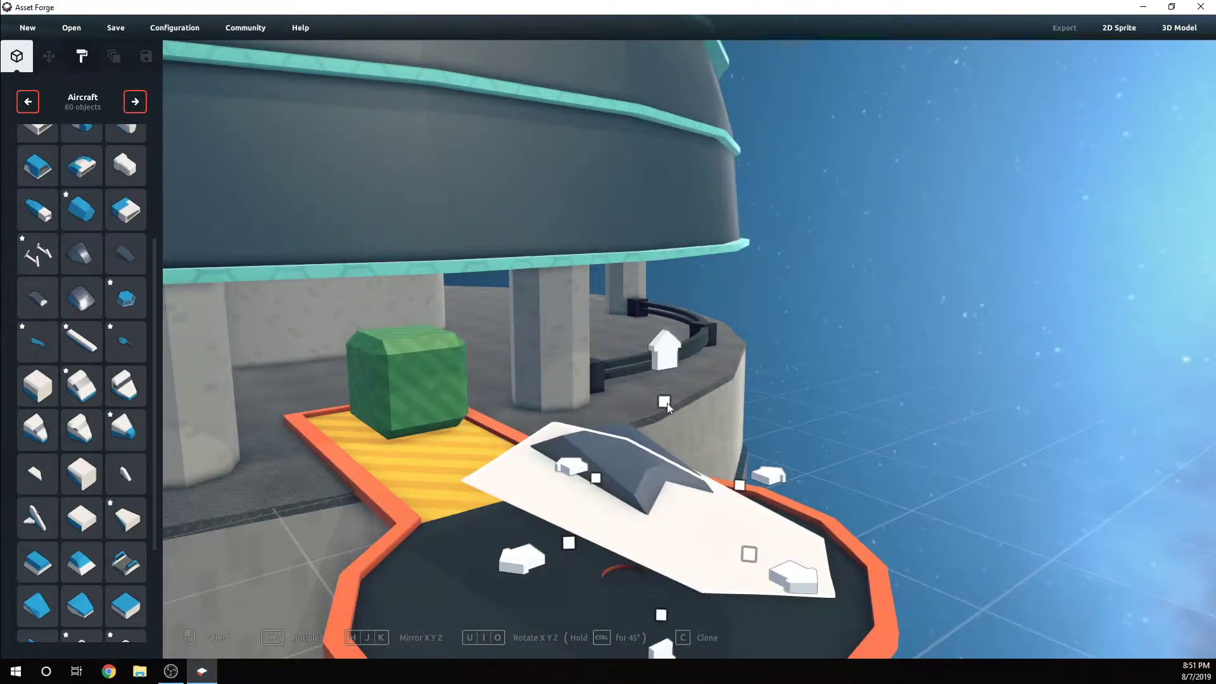
{"action": "left_click_drag", "start_coordinate": [668, 404], "coordinate": [669, 340]}
{"action": "left_click_drag", "start_coordinate": [666, 385], "coordinate": [667, 403]}
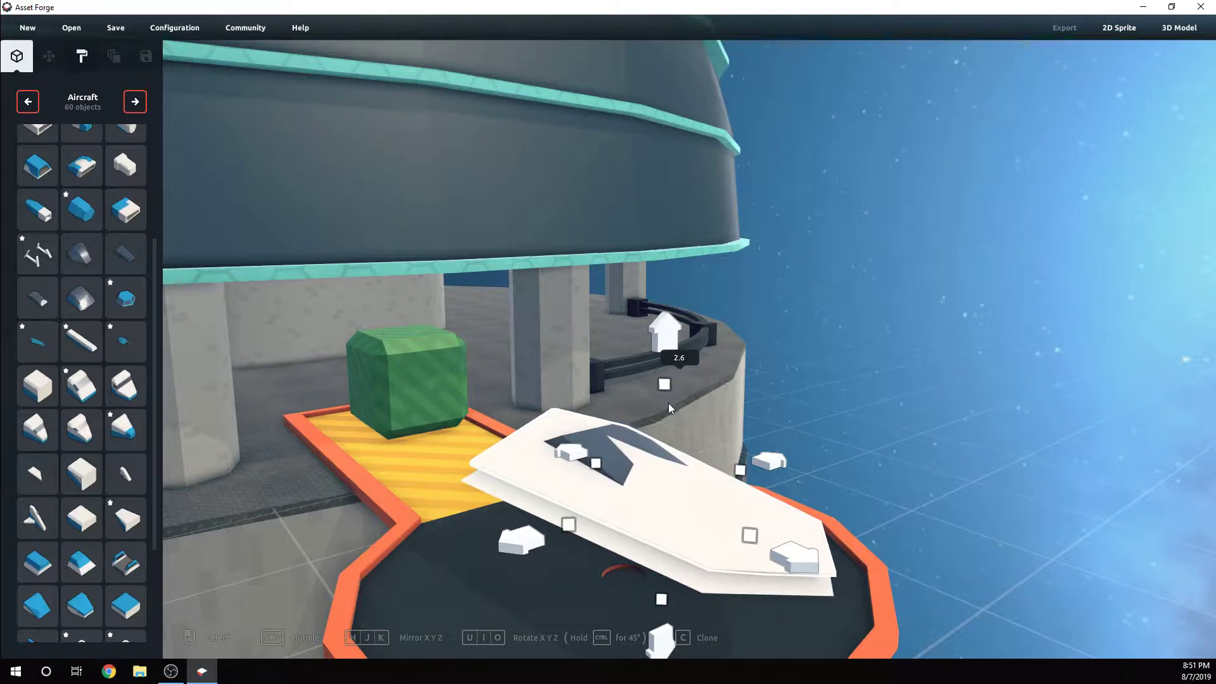
{"action": "left_click_drag", "start_coordinate": [569, 523], "coordinate": [577, 521]}
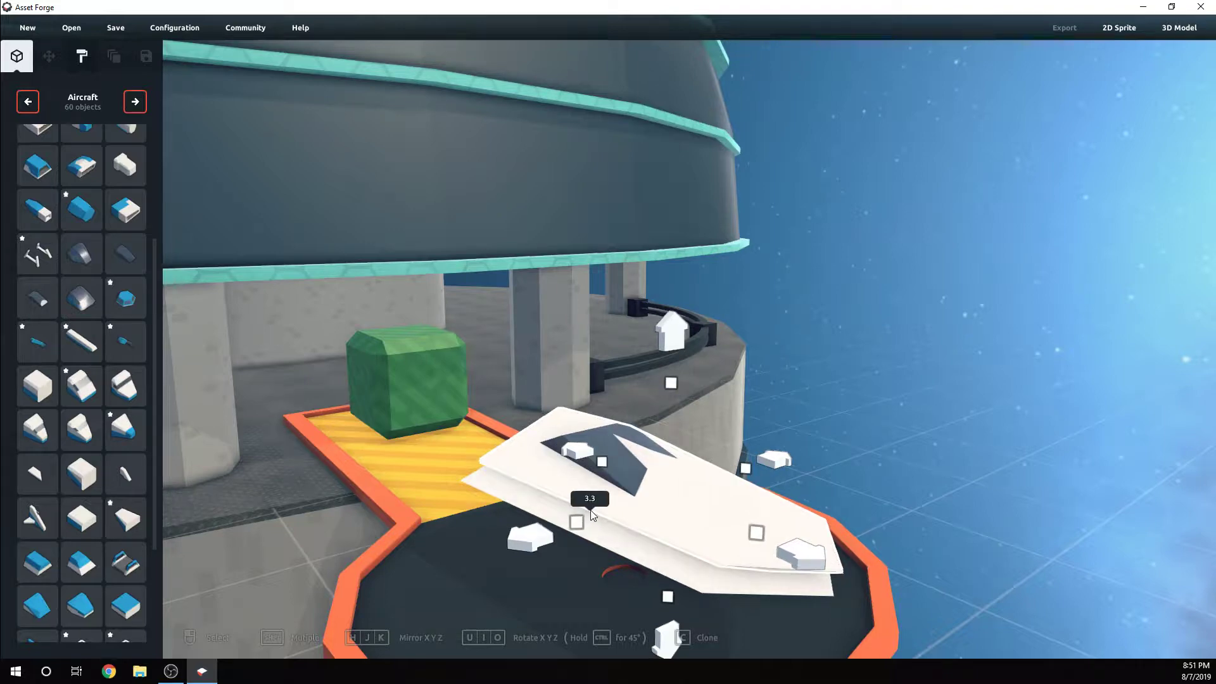
{"action": "left_click_drag", "start_coordinate": [748, 468], "coordinate": [744, 470]}
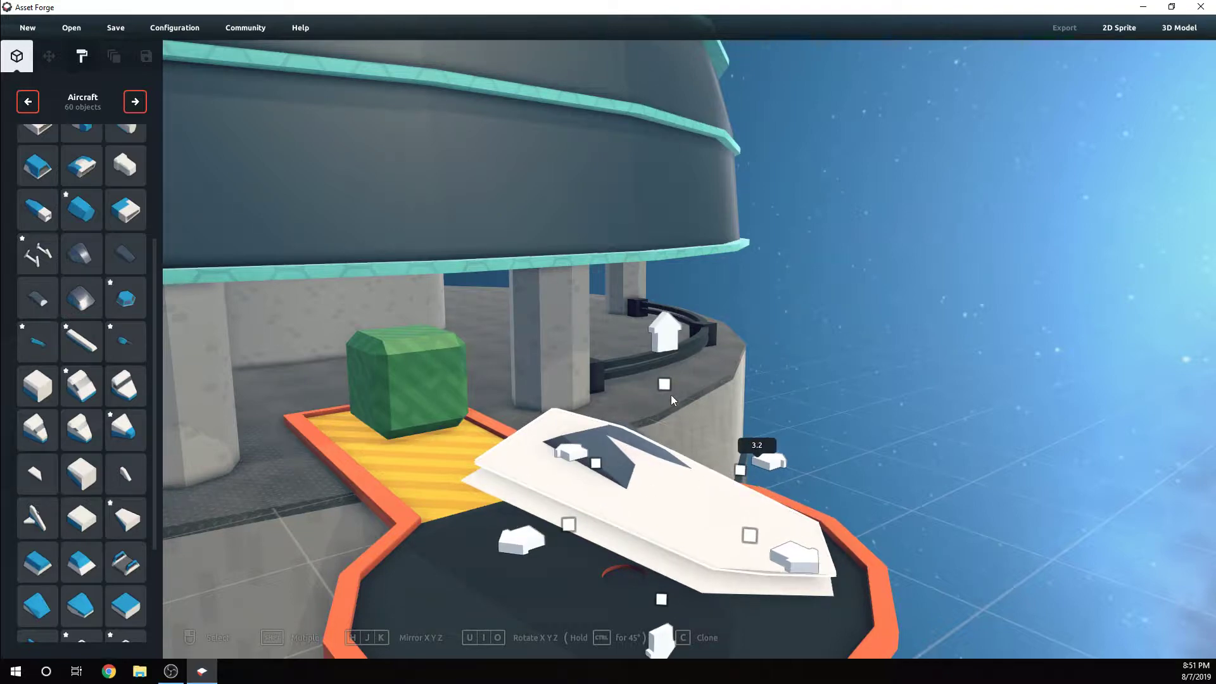
{"action": "left_click_drag", "start_coordinate": [667, 381], "coordinate": [658, 320]}
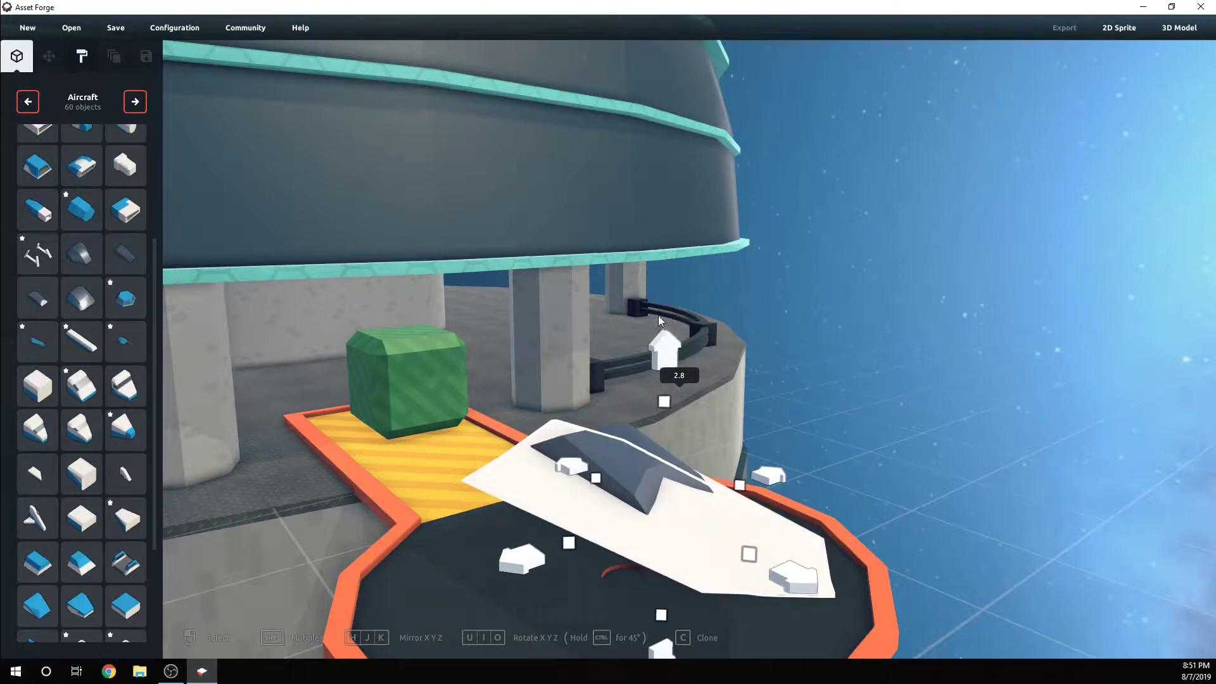
Recolor the canopy's dark grey material to dark blue #001661
{"action": "left_click", "coordinate": [81, 58]}
{"action": "left_click", "coordinate": [61, 131]}
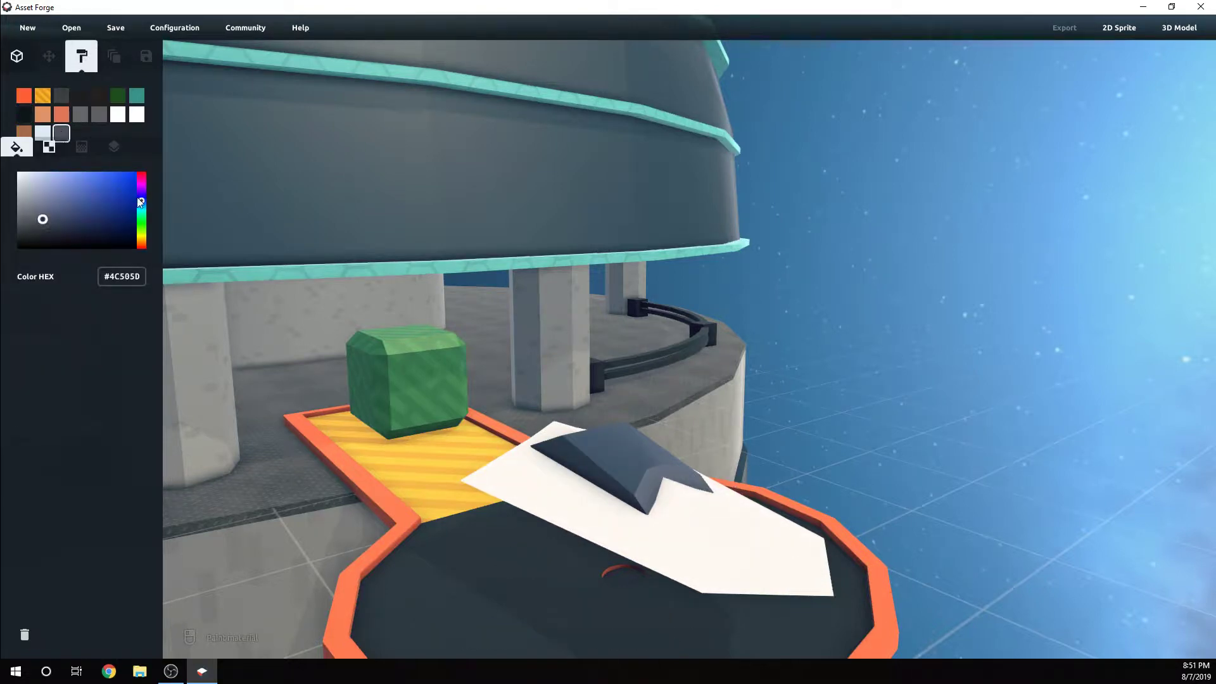
{"action": "left_click_drag", "start_coordinate": [127, 187], "coordinate": [138, 221]}
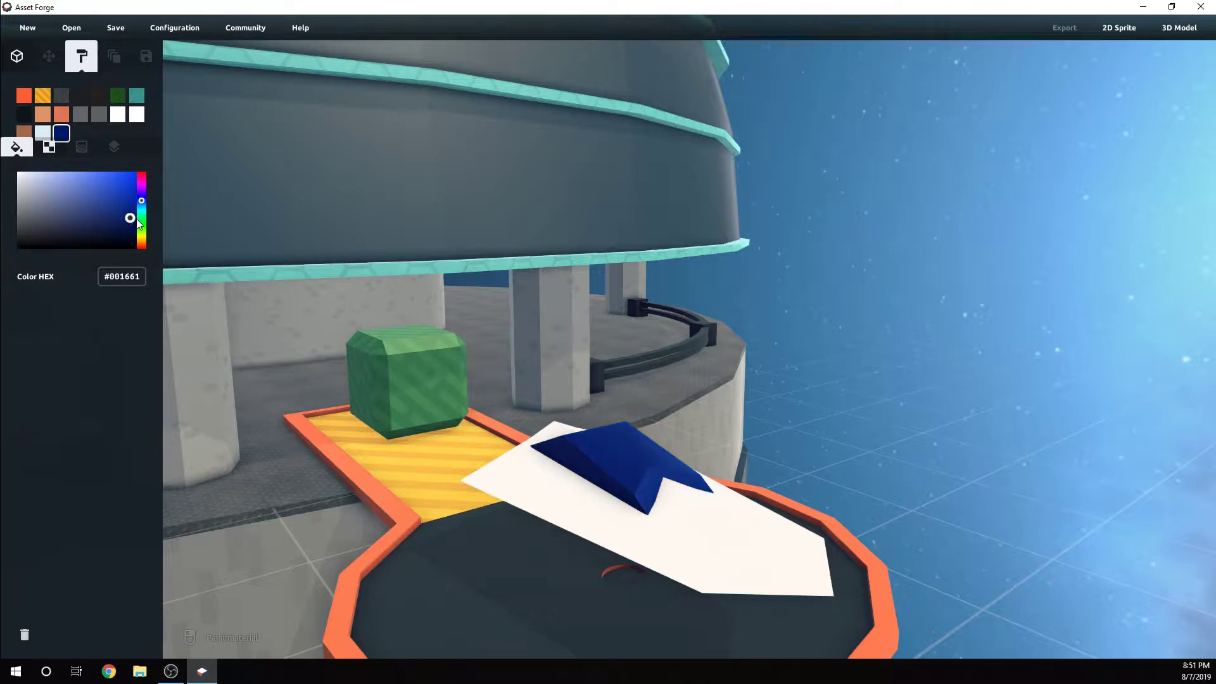
Inspect the white blade and the dark blue canopy from several angles
{"action": "left_click", "coordinate": [45, 133]}
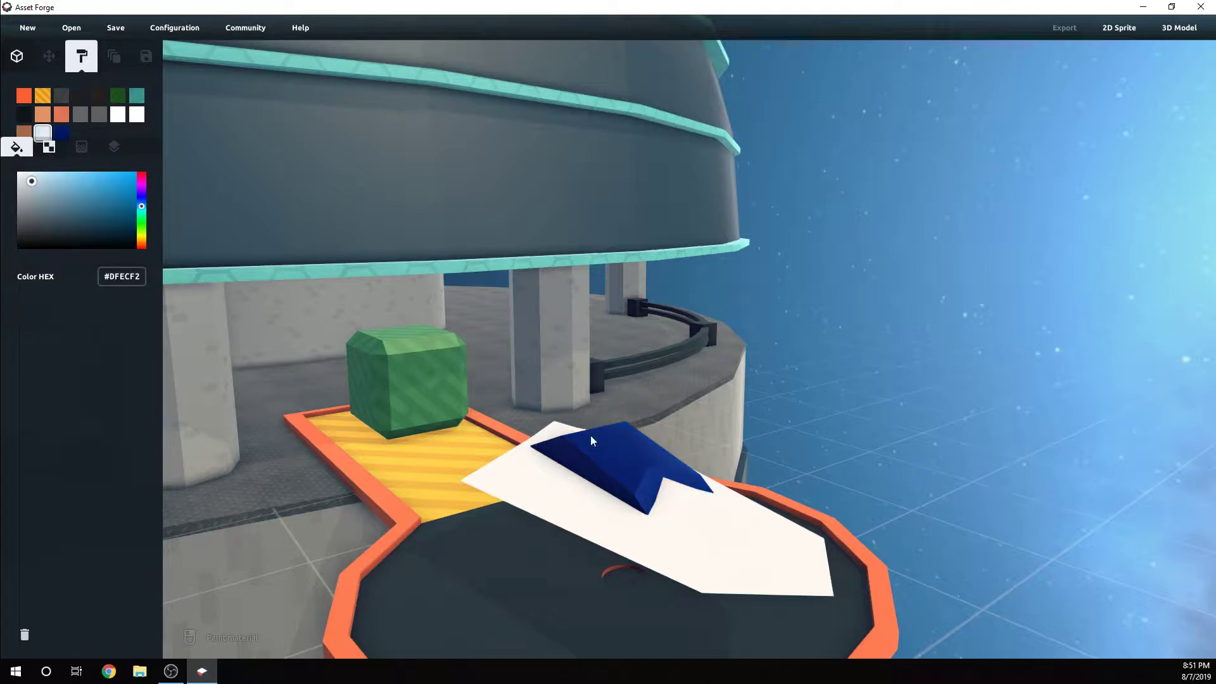
{"action": "right_click_drag", "start_coordinate": [686, 498], "coordinate": [687, 447]}
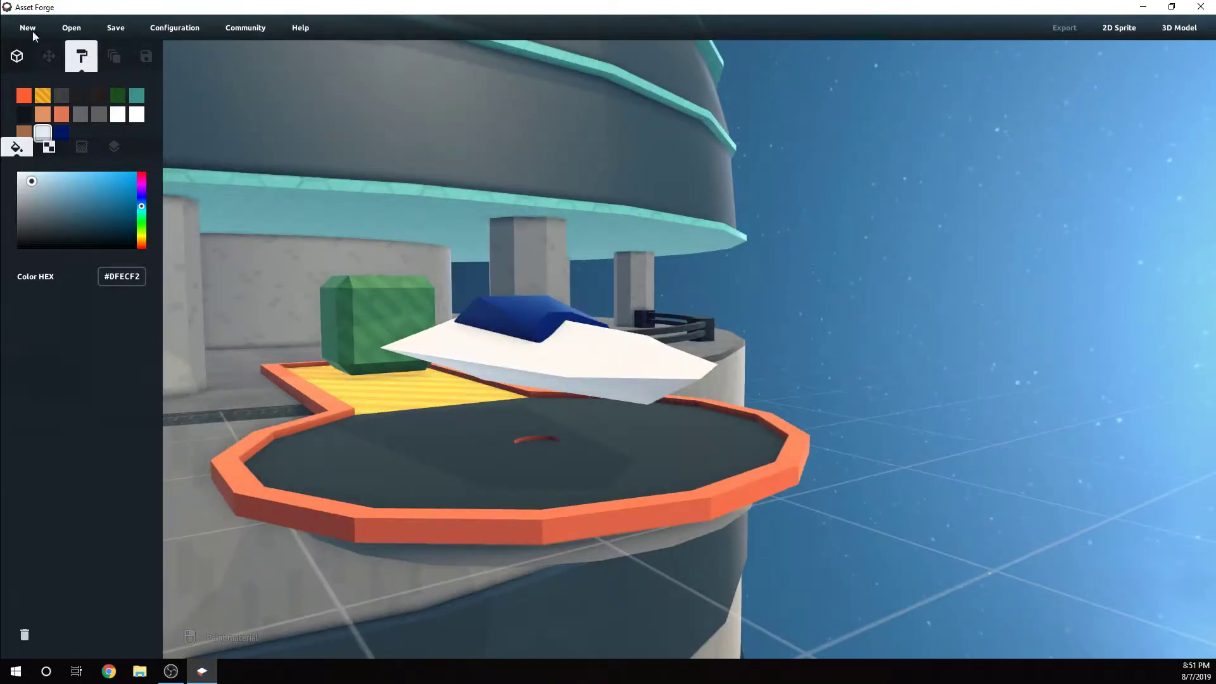
{"action": "left_click", "coordinate": [18, 57]}
{"action": "left_click", "coordinate": [584, 345]}
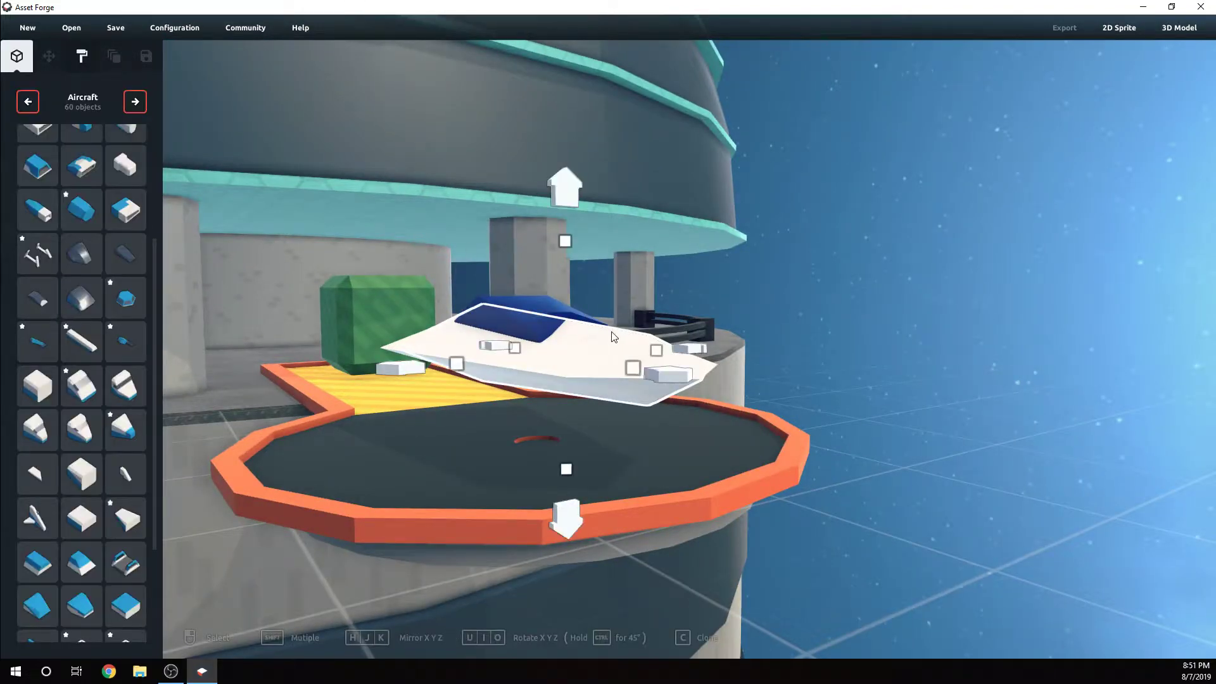
{"action": "right_click_drag", "start_coordinate": [584, 346], "coordinate": [573, 334]}
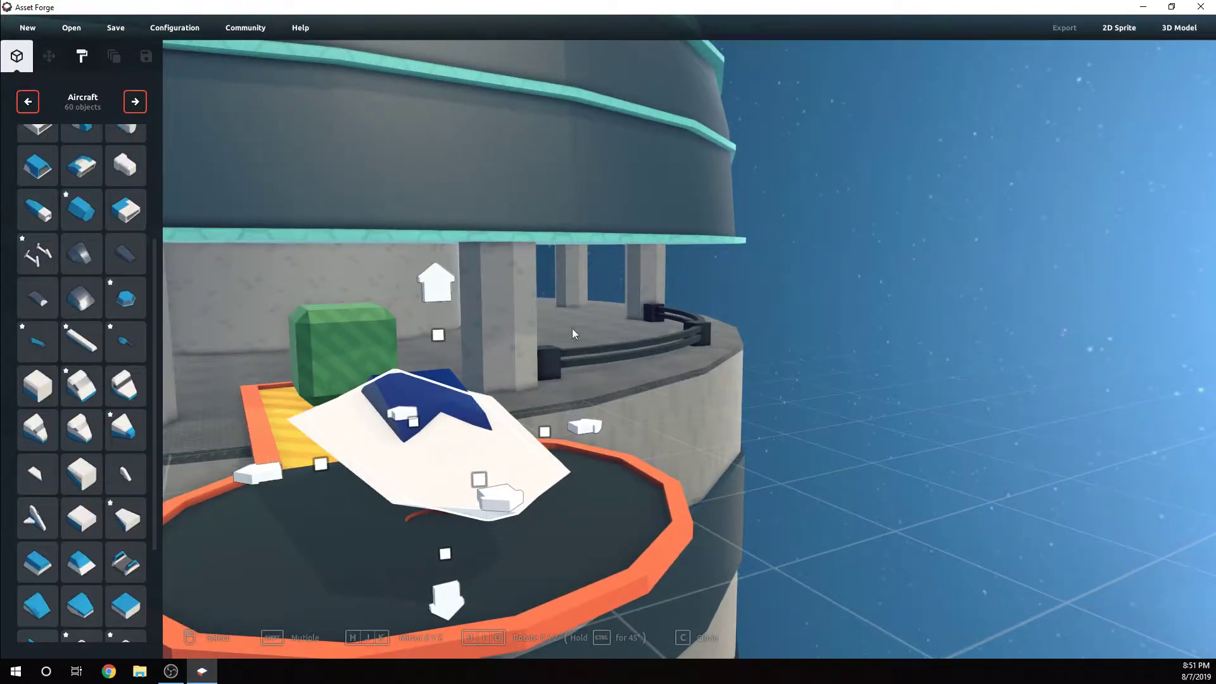
{"action": "left_click", "coordinate": [81, 58]}
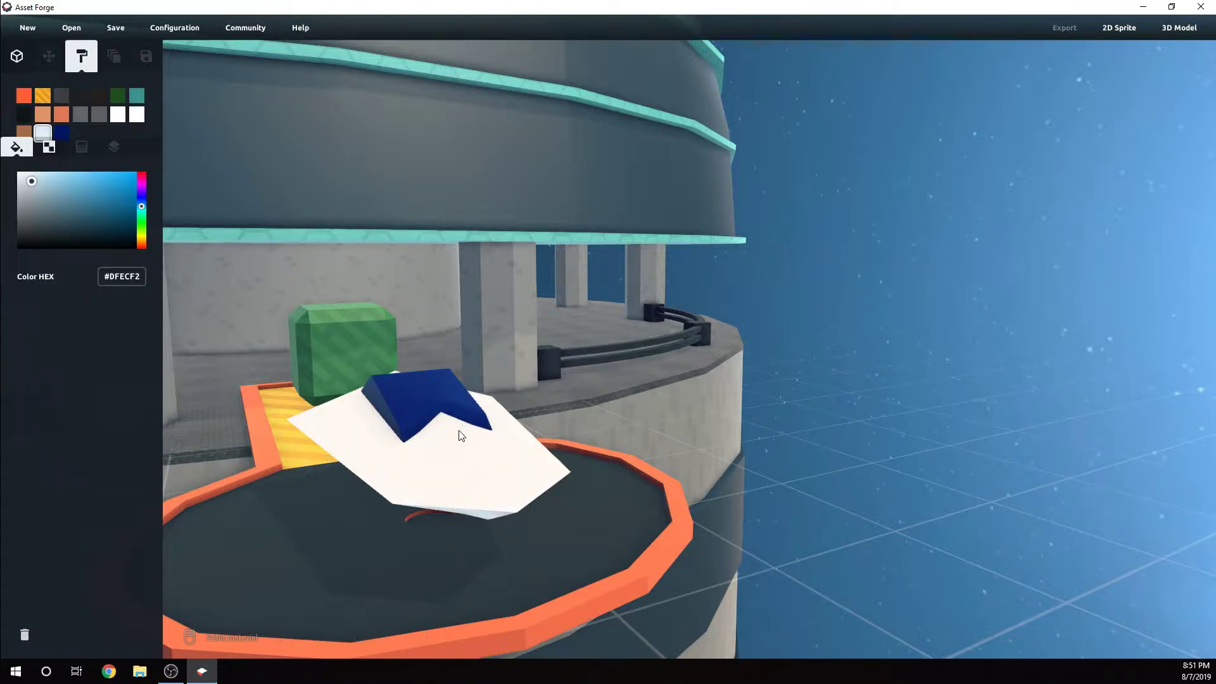
{"action": "scroll", "coordinate": [456, 442], "scroll_direction": "down", "scroll_amount": 2}
{"action": "right_click_drag", "start_coordinate": [418, 384], "coordinate": [391, 260]}
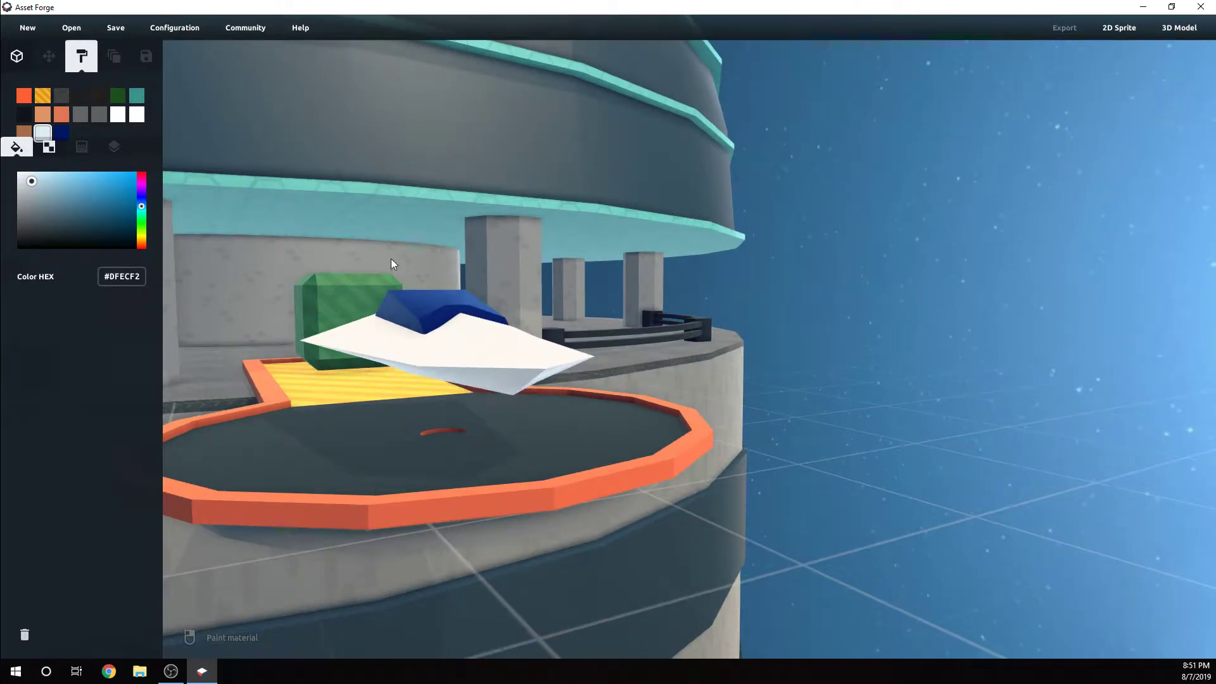
{"action": "left_click", "coordinate": [56, 145]}
{"action": "left_click", "coordinate": [13, 151]}
{"action": "right_click_drag", "start_coordinate": [511, 374], "coordinate": [175, 144]}
Paint the narrow central ridge along the blade with the dark blue #001661 material
{"action": "left_click", "coordinate": [61, 133]}
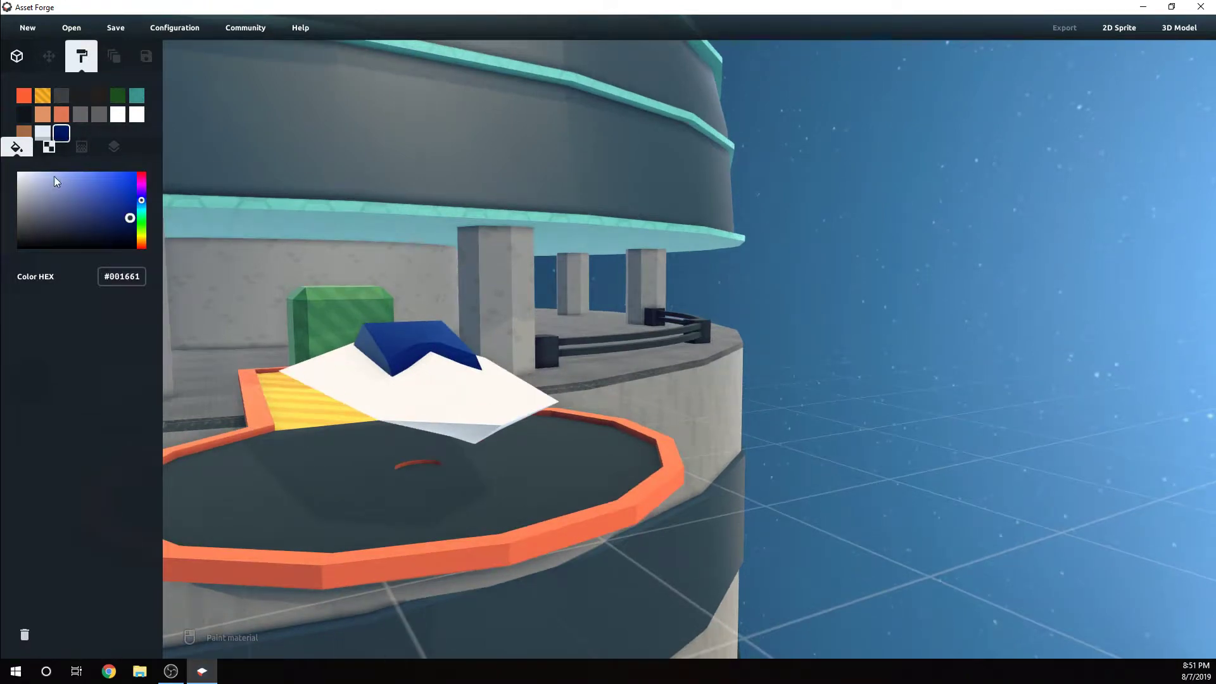
{"action": "left_click", "coordinate": [442, 378]}
{"action": "right_click_drag", "start_coordinate": [462, 367], "coordinate": [503, 418]}
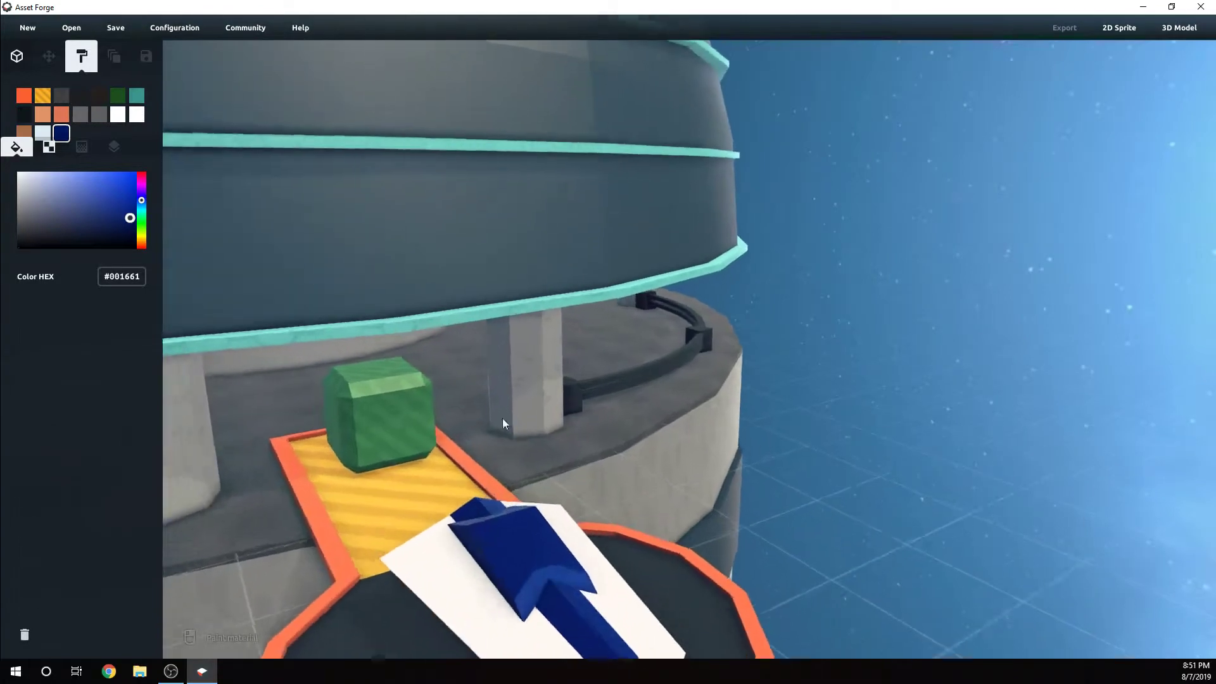
{"action": "scroll", "coordinate": [431, 351], "scroll_direction": "down", "scroll_amount": 3}
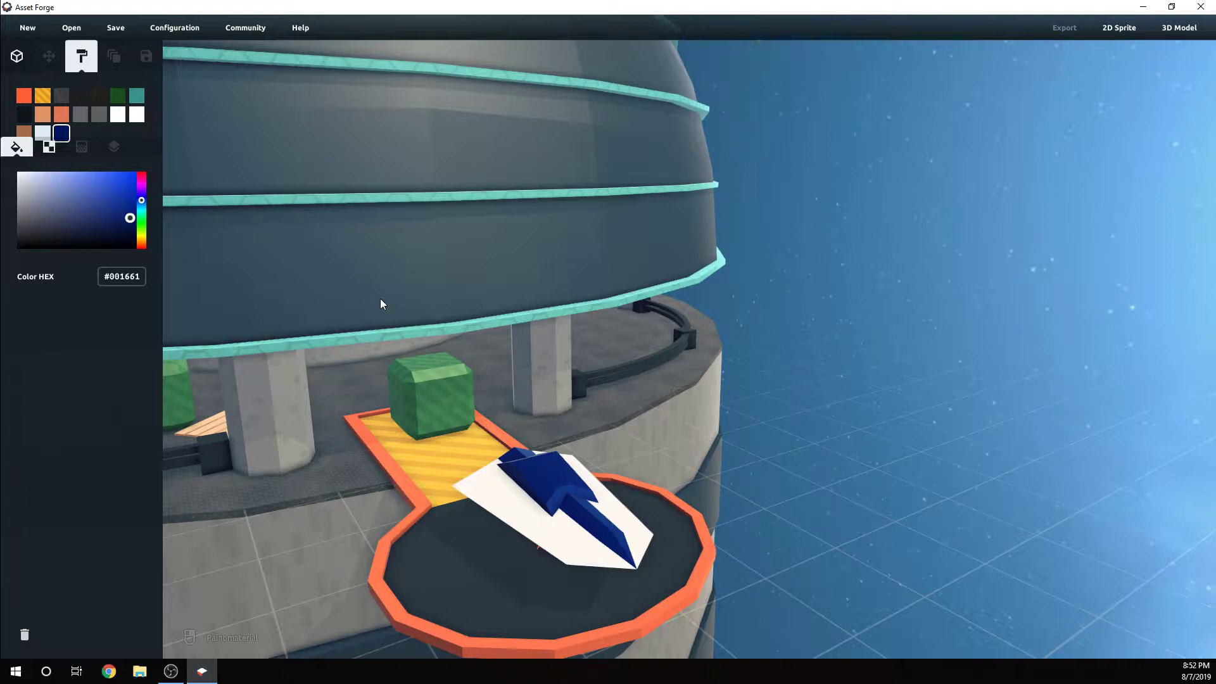
{"action": "scroll", "coordinate": [459, 435], "scroll_direction": "up", "scroll_amount": 2}
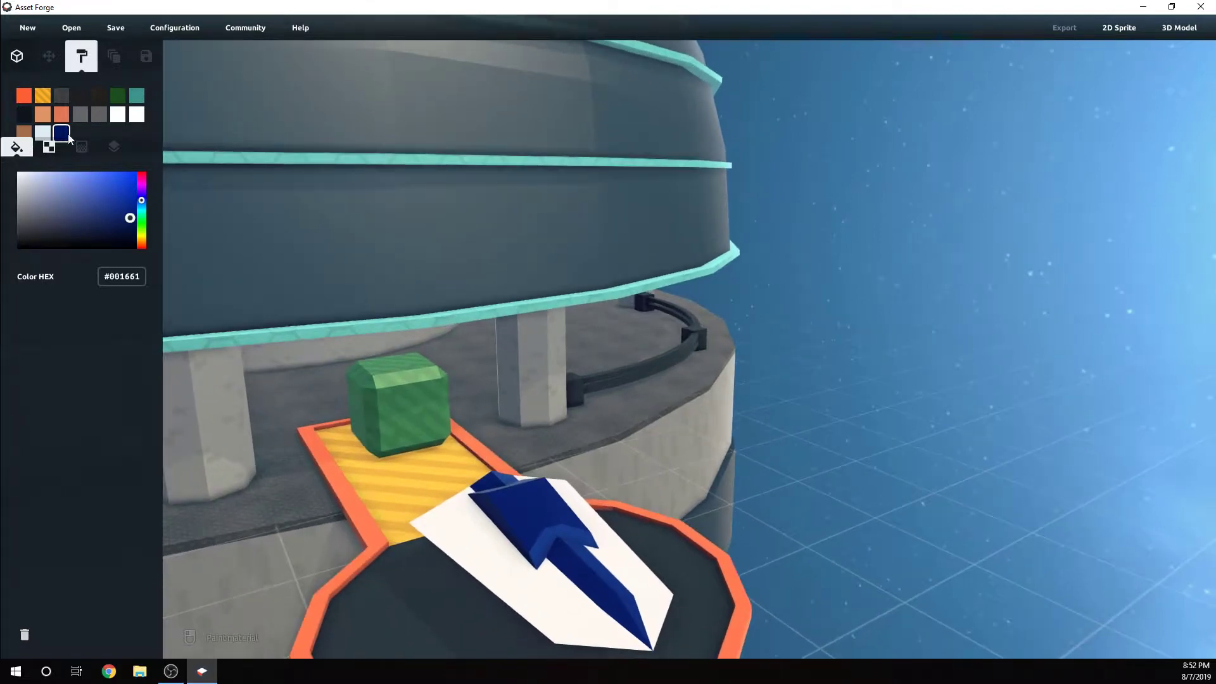
Change the light #DFECF2 material to #20475A and paint the blade's central ridge with it
{"action": "left_click", "coordinate": [49, 131]}
{"action": "left_click", "coordinate": [580, 561]}
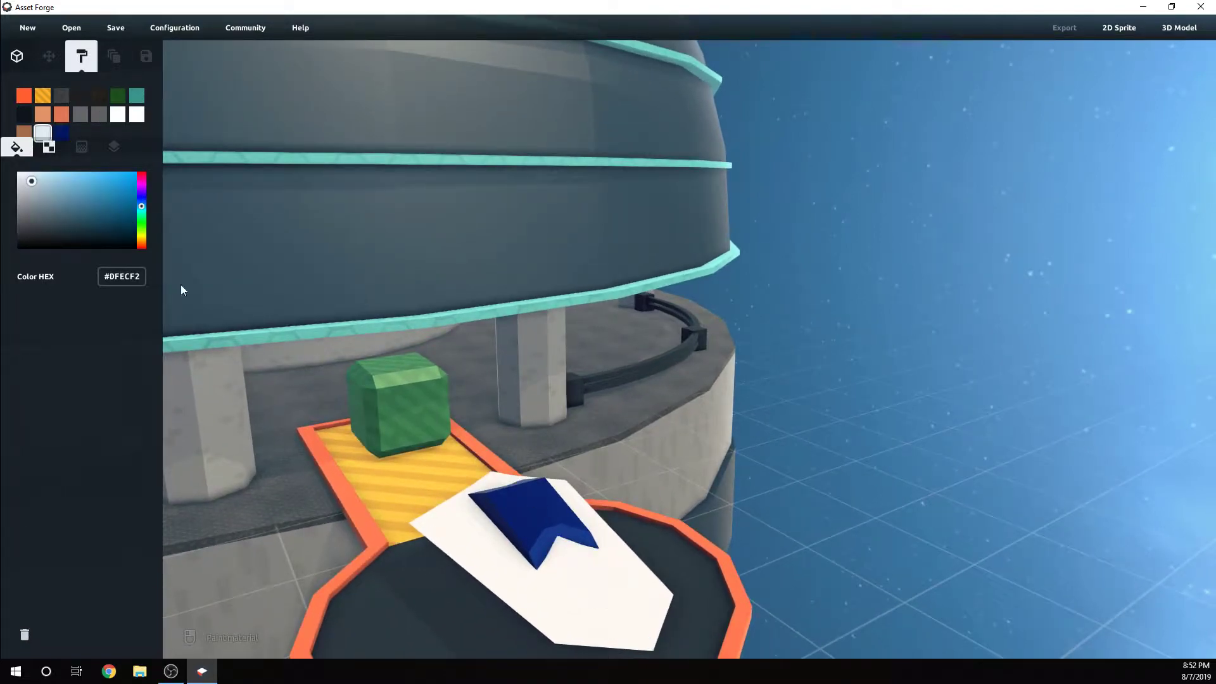
{"action": "left_click_drag", "start_coordinate": [38, 185], "coordinate": [92, 220]}
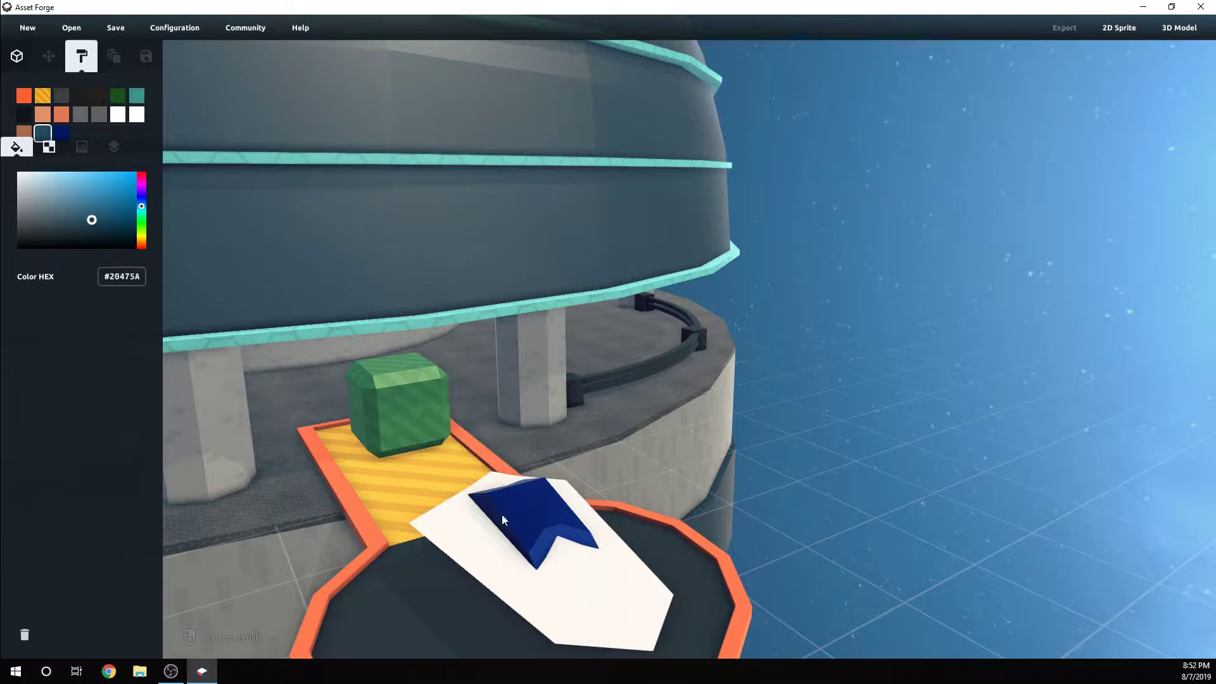
{"action": "left_click", "coordinate": [600, 580]}
{"action": "right_click_drag", "start_coordinate": [632, 563], "coordinate": [533, 451]}
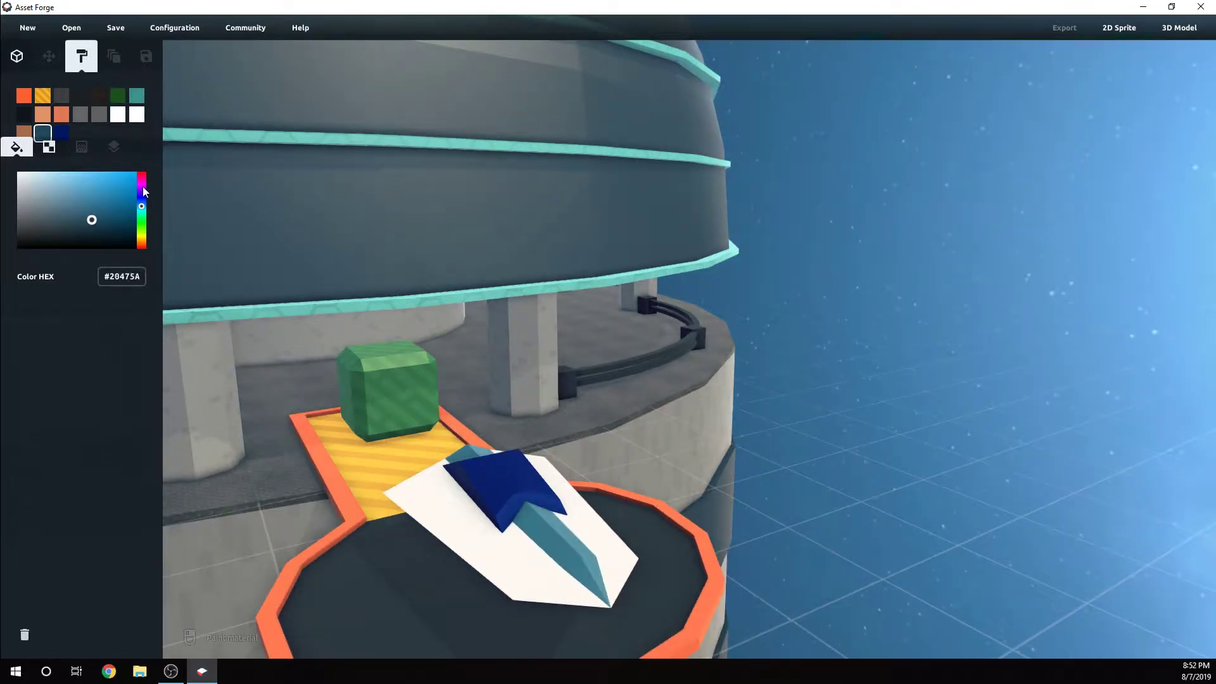
Recolor the ridge's material to magenta #CF00D9 and repaint the central ridge
{"action": "mouse_move", "coordinate": [93, 224]}
{"action": "left_mouse_down"}
{"action": "mouse_move", "coordinate": [143, 188]}
{"action": "mouse_move", "coordinate": [133, 191]}
{"action": "left_mouse_up"}
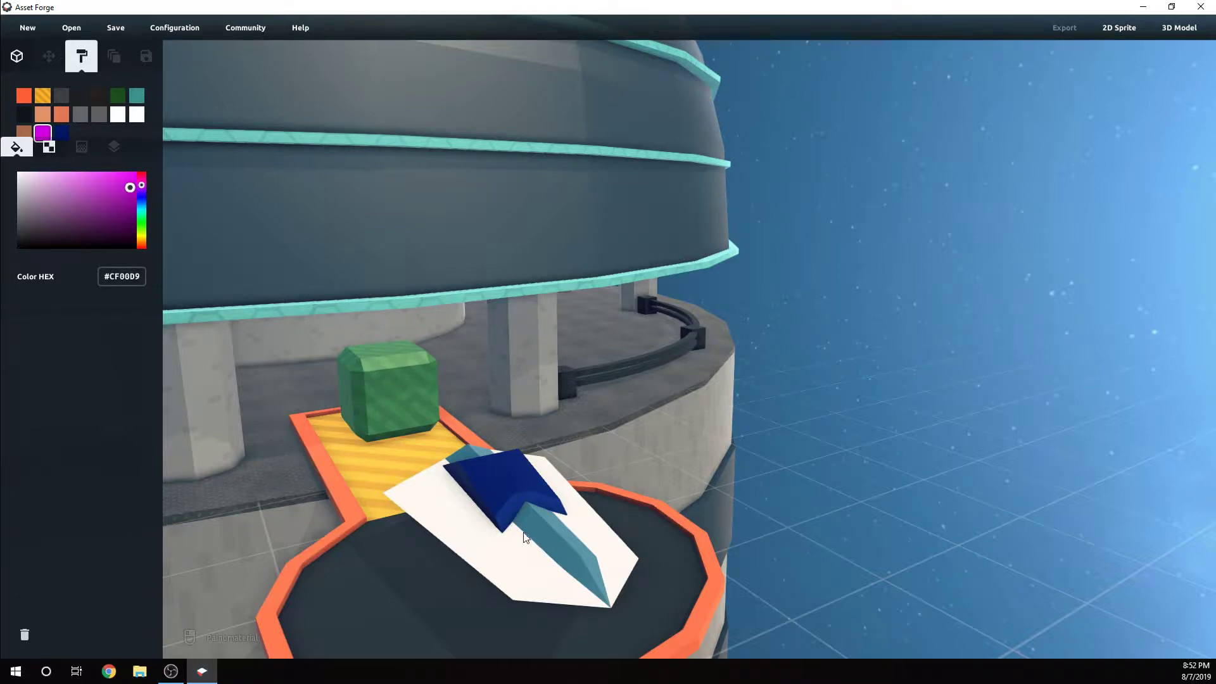
{"action": "left_click", "coordinate": [582, 537]}
{"action": "right_click_drag", "start_coordinate": [582, 536], "coordinate": [571, 529]}
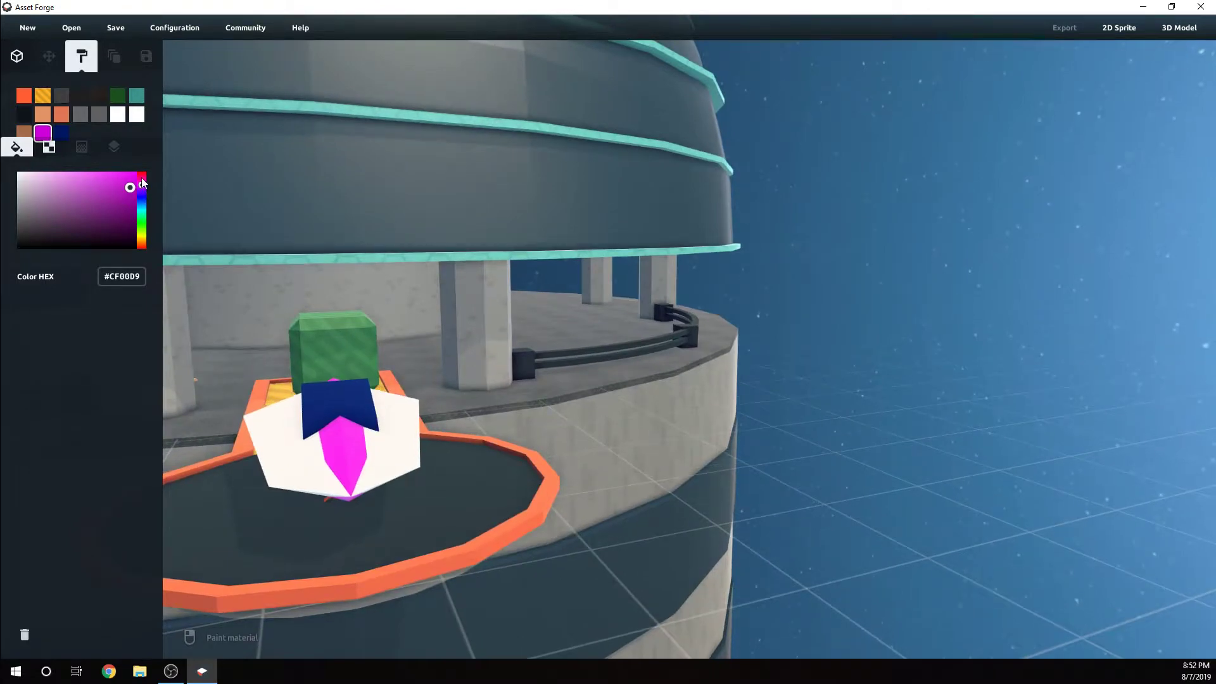
Recolor the ridge's material to red #FF0000 and repaint the central ridge
{"action": "left_click_drag", "start_coordinate": [142, 183], "coordinate": [142, 166]}
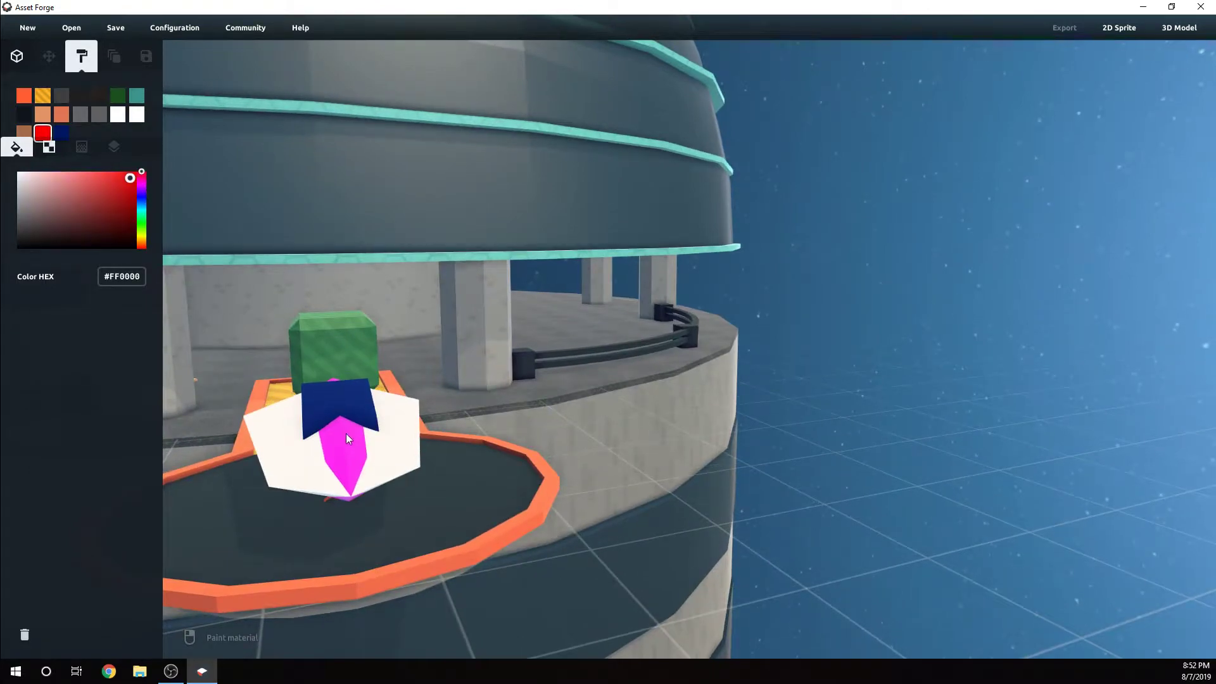
{"action": "left_click", "coordinate": [347, 437]}
{"action": "mouse_move", "coordinate": [347, 437]}
{"action": "right_mouse_down"}
{"action": "mouse_move", "coordinate": [497, 483]}
{"action": "mouse_move", "coordinate": [493, 518]}
{"action": "mouse_move", "coordinate": [510, 507]}
{"action": "right_mouse_up"}
Select the red blade and set its height scale to 2.7
{"action": "left_click", "coordinate": [16, 56]}
{"action": "scroll", "coordinate": [499, 488], "scroll_direction": "down", "scroll_amount": 3}
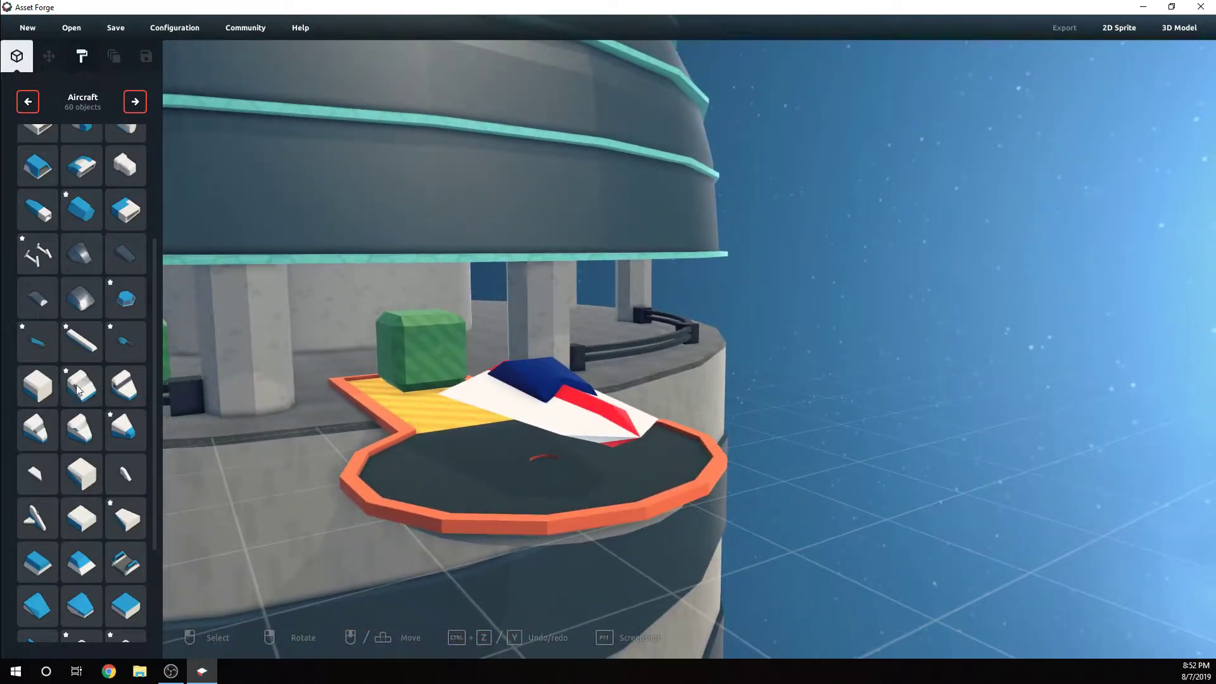
{"action": "scroll", "coordinate": [93, 472], "scroll_direction": "up", "scroll_amount": 5}
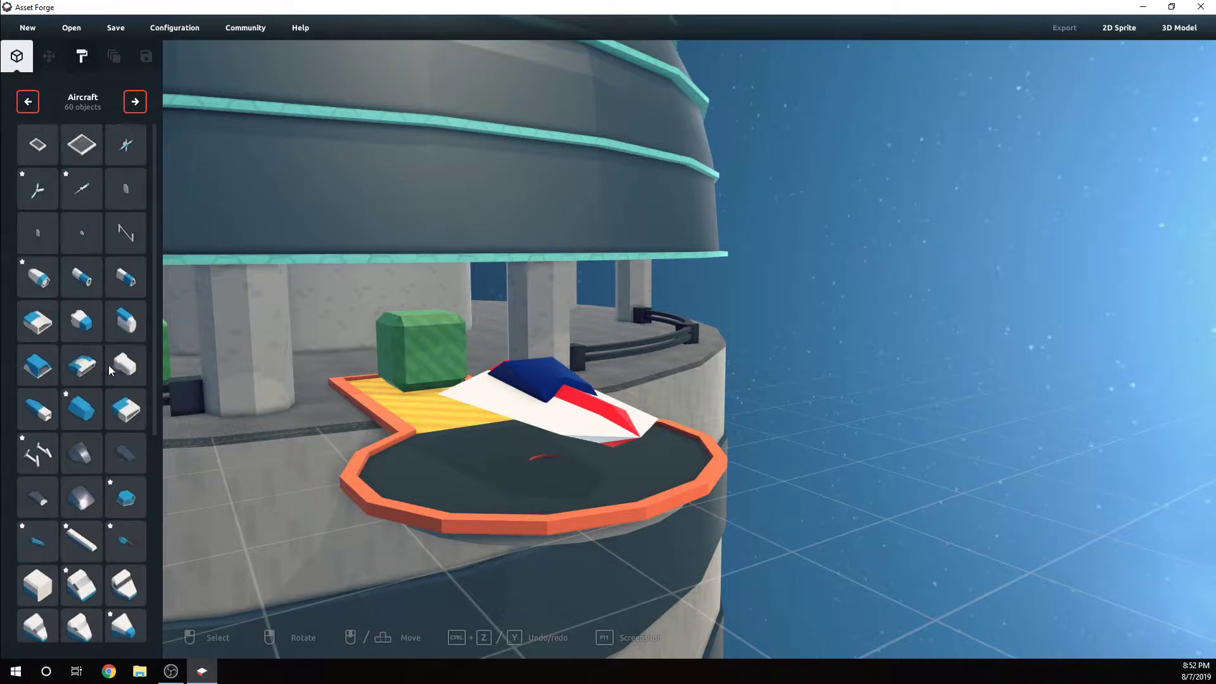
{"action": "left_click", "coordinate": [596, 418]}
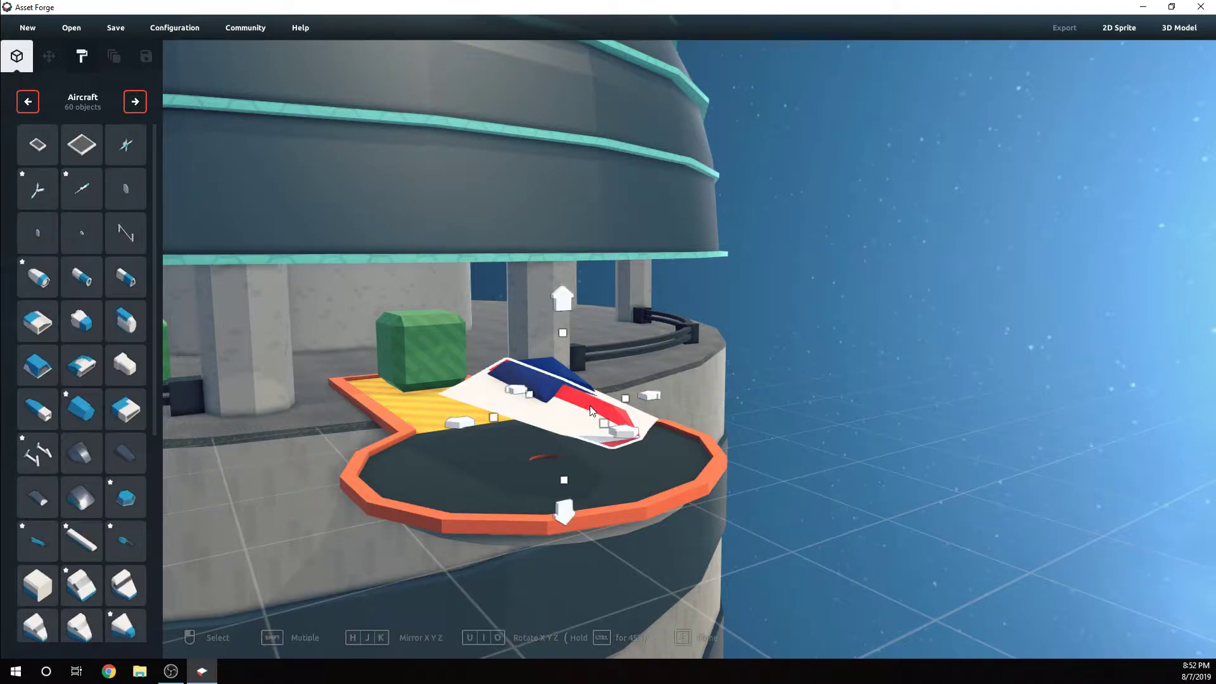
{"action": "left_click_drag", "start_coordinate": [567, 344], "coordinate": [567, 348]}
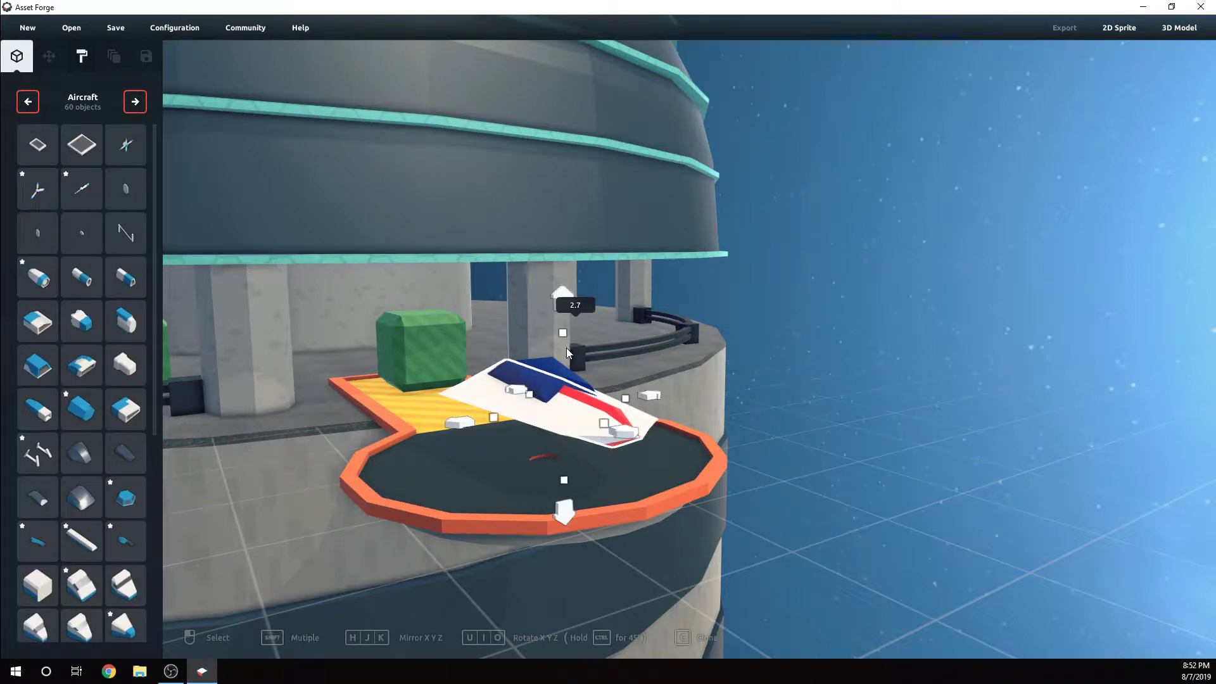
Widen the red blade in small, alternating amounts from both sides so it stays centred under the canopy
{"action": "right_click_drag", "start_coordinate": [628, 373], "coordinate": [553, 411]}
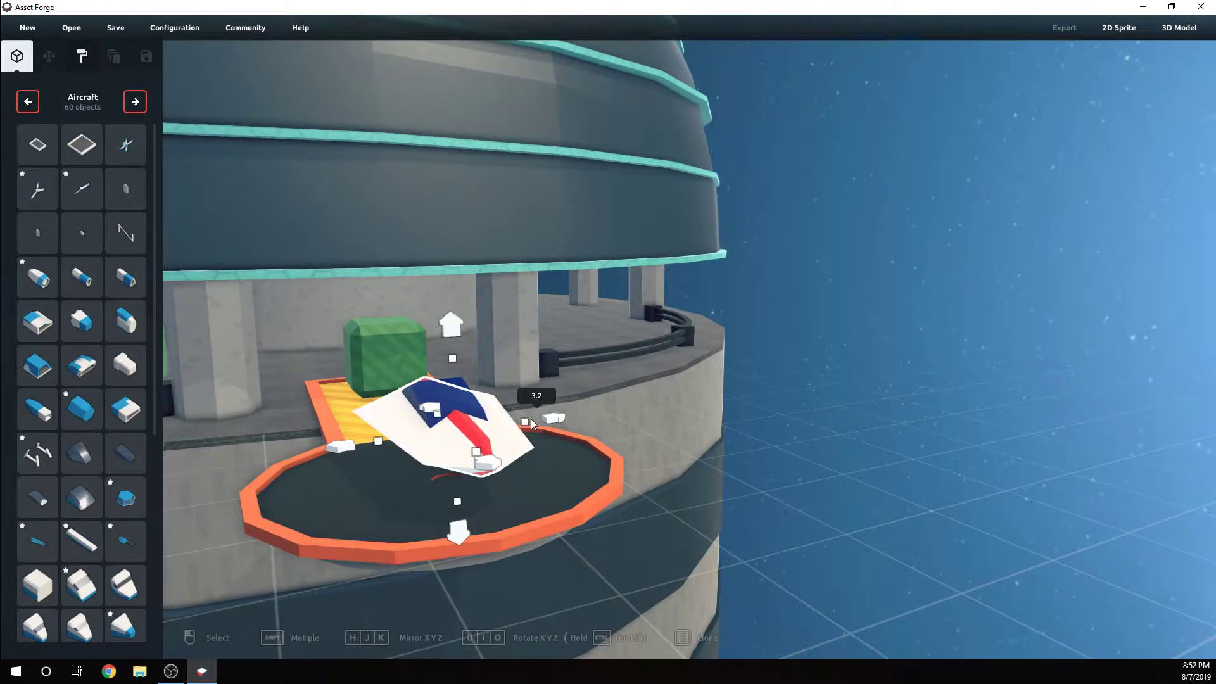
{"action": "left_click_drag", "start_coordinate": [531, 419], "coordinate": [537, 419]}
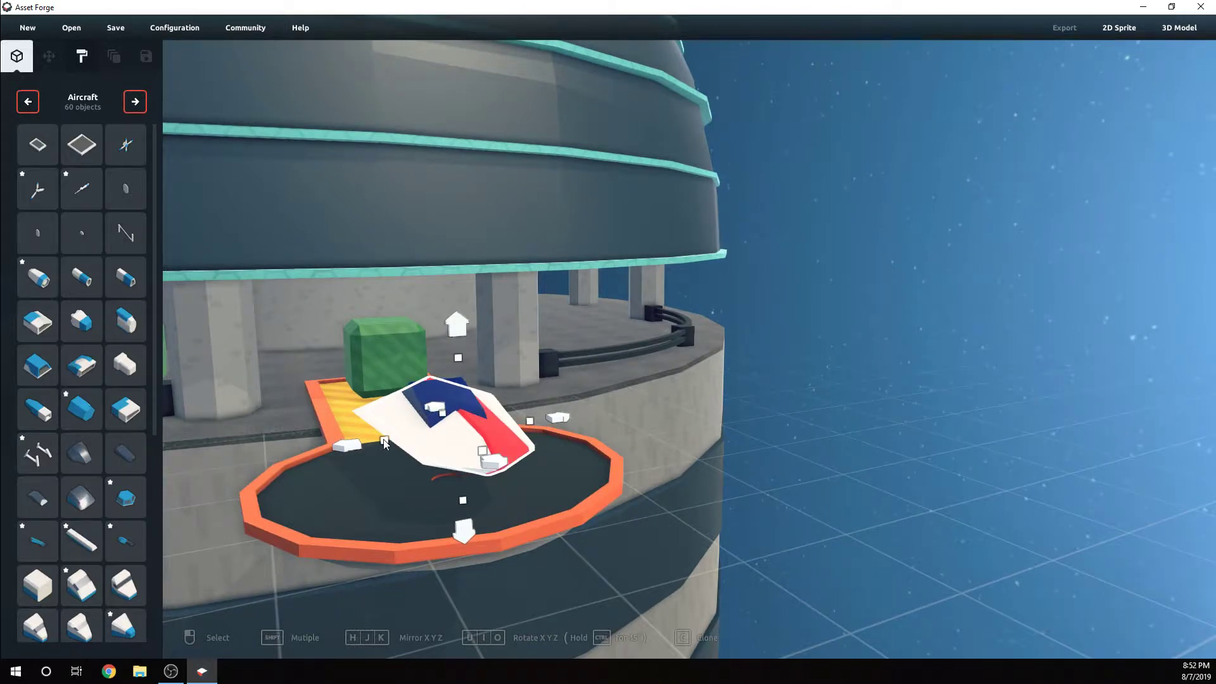
{"action": "left_click_drag", "start_coordinate": [383, 439], "coordinate": [373, 439]}
{"action": "right_click_drag", "start_coordinate": [567, 474], "coordinate": [565, 473]}
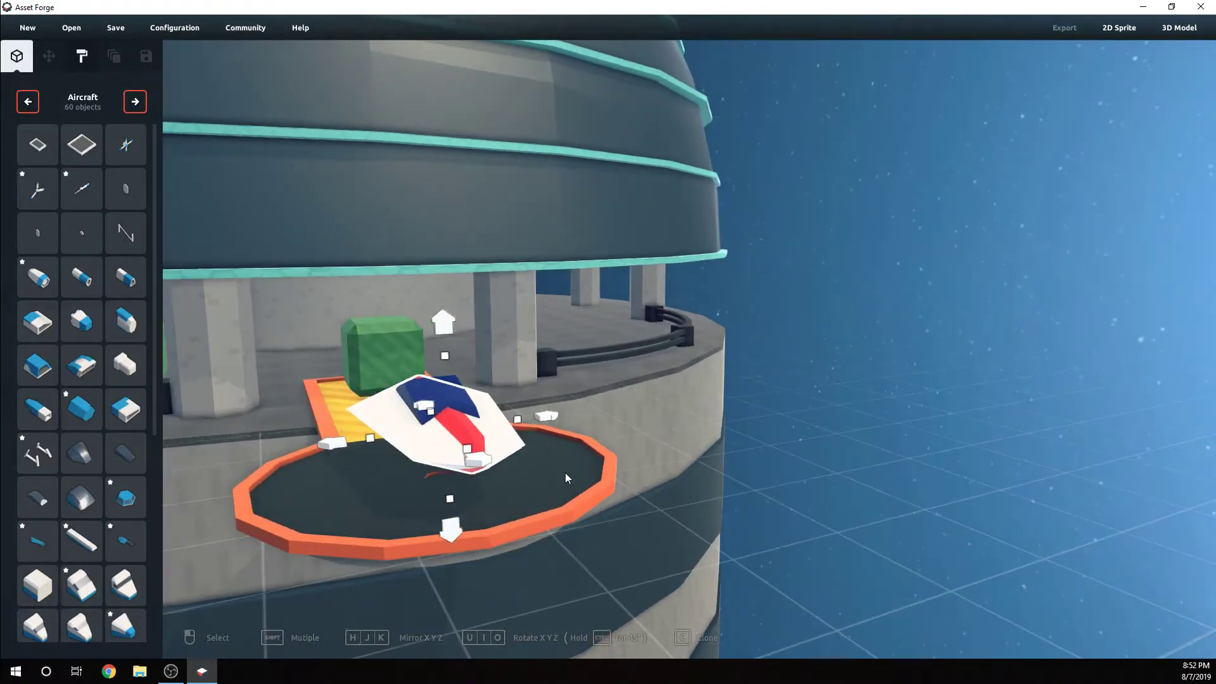
{"action": "left_click_drag", "start_coordinate": [370, 436], "coordinate": [363, 436]}
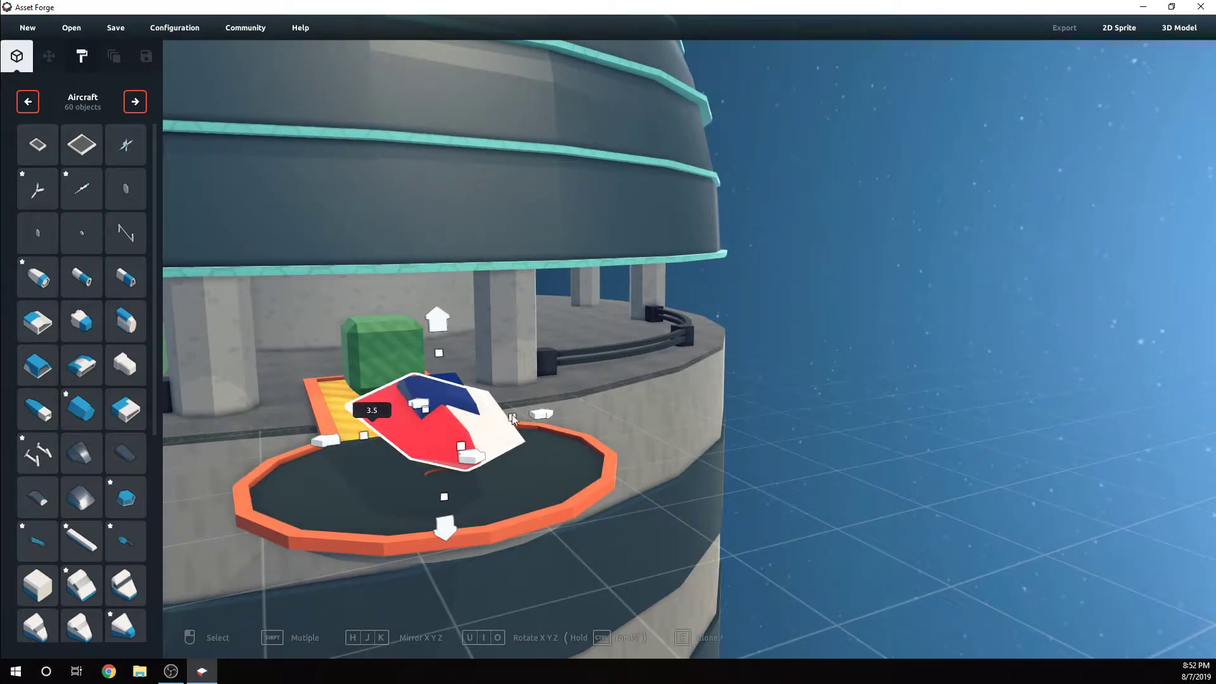
{"action": "left_click_drag", "start_coordinate": [513, 418], "coordinate": [520, 421]}
Inspect the red ridge, white blade and canopy from low and high angles
{"action": "left_click", "coordinate": [705, 448]}
{"action": "right_click_drag", "start_coordinate": [707, 458], "coordinate": [701, 452]}
{"action": "left_click", "coordinate": [512, 373]}
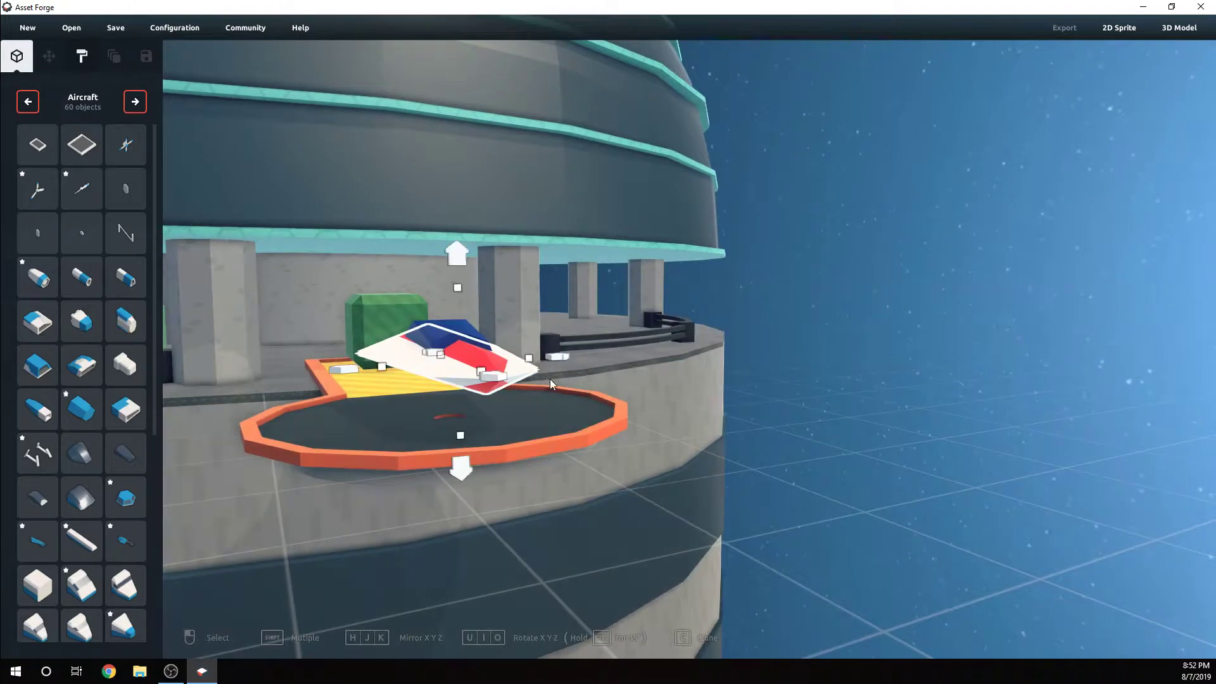
{"action": "right_click_drag", "start_coordinate": [550, 379], "coordinate": [553, 394]}
{"action": "left_click_drag", "start_coordinate": [578, 444], "coordinate": [577, 441]}
{"action": "left_click", "coordinate": [815, 478]}
{"action": "left_click", "coordinate": [578, 478]}
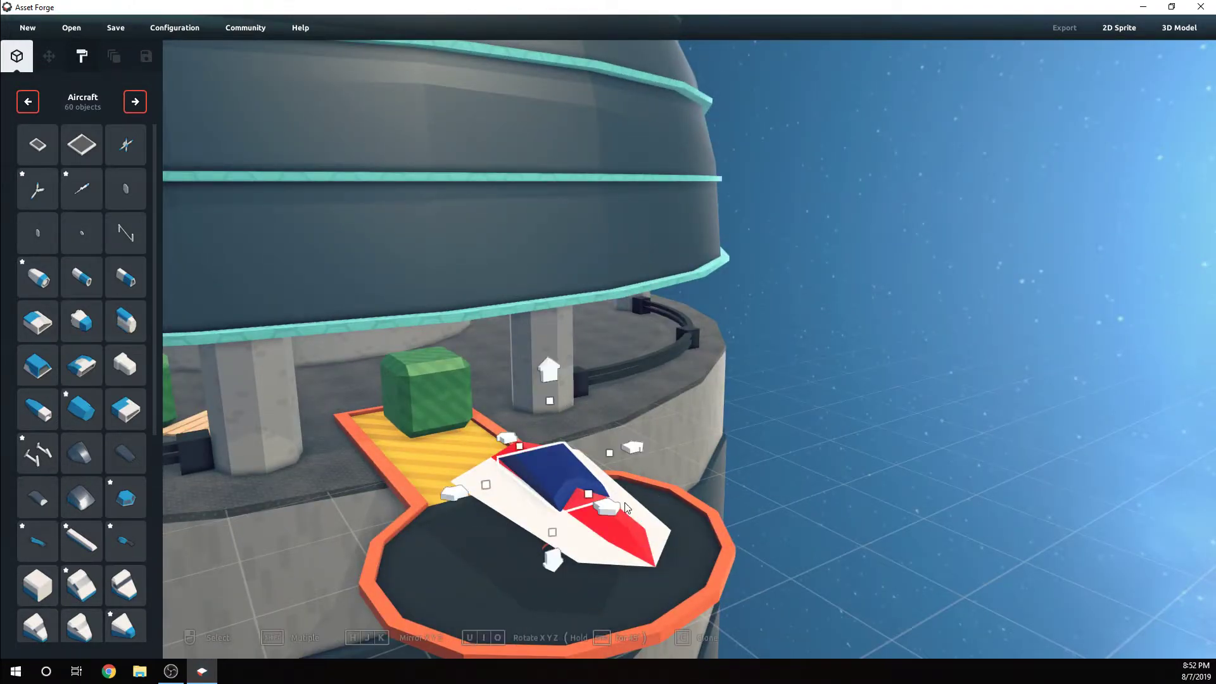
{"action": "right_click_drag", "start_coordinate": [582, 483], "coordinate": [619, 488]}
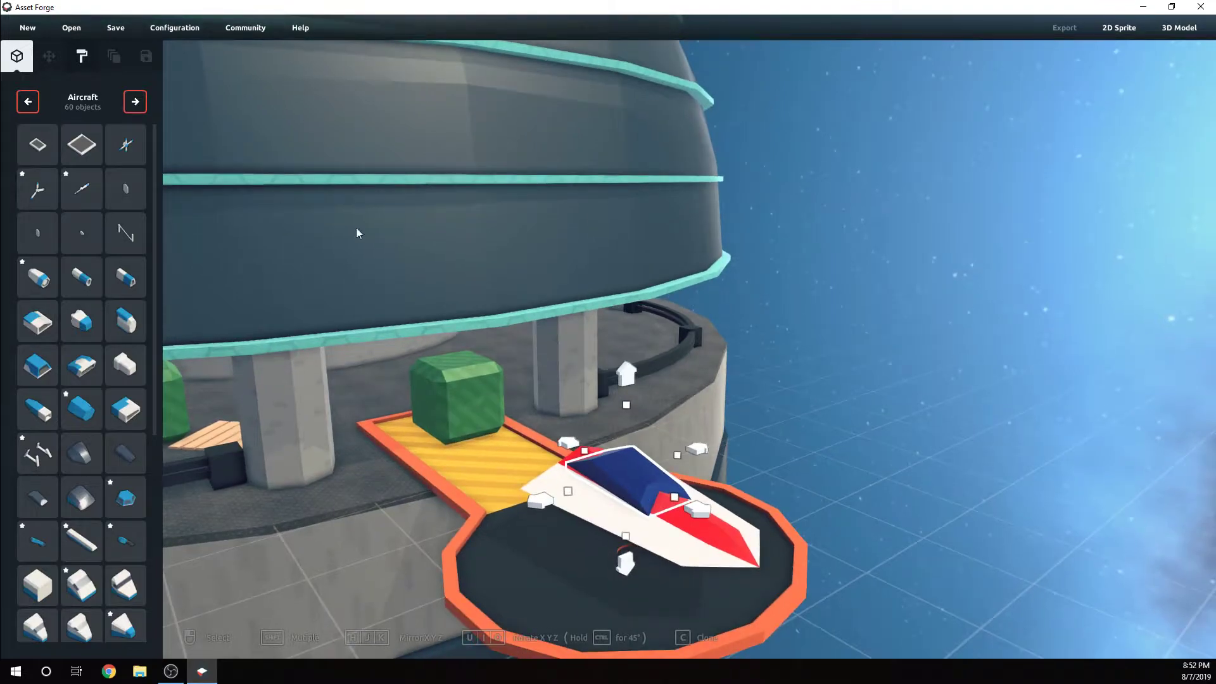
Try the red #FF0000 material on the white blade, and repaint the blade white #FFFFFF
{"action": "left_click", "coordinate": [89, 56]}
{"action": "mouse_move", "coordinate": [708, 463]}
{"action": "right_mouse_down"}
{"action": "mouse_move", "coordinate": [721, 518]}
{"action": "mouse_move", "coordinate": [709, 509]}
{"action": "mouse_move", "coordinate": [591, 530]}
{"action": "mouse_move", "coordinate": [614, 559]}
{"action": "mouse_move", "coordinate": [708, 474]}
{"action": "right_mouse_up"}
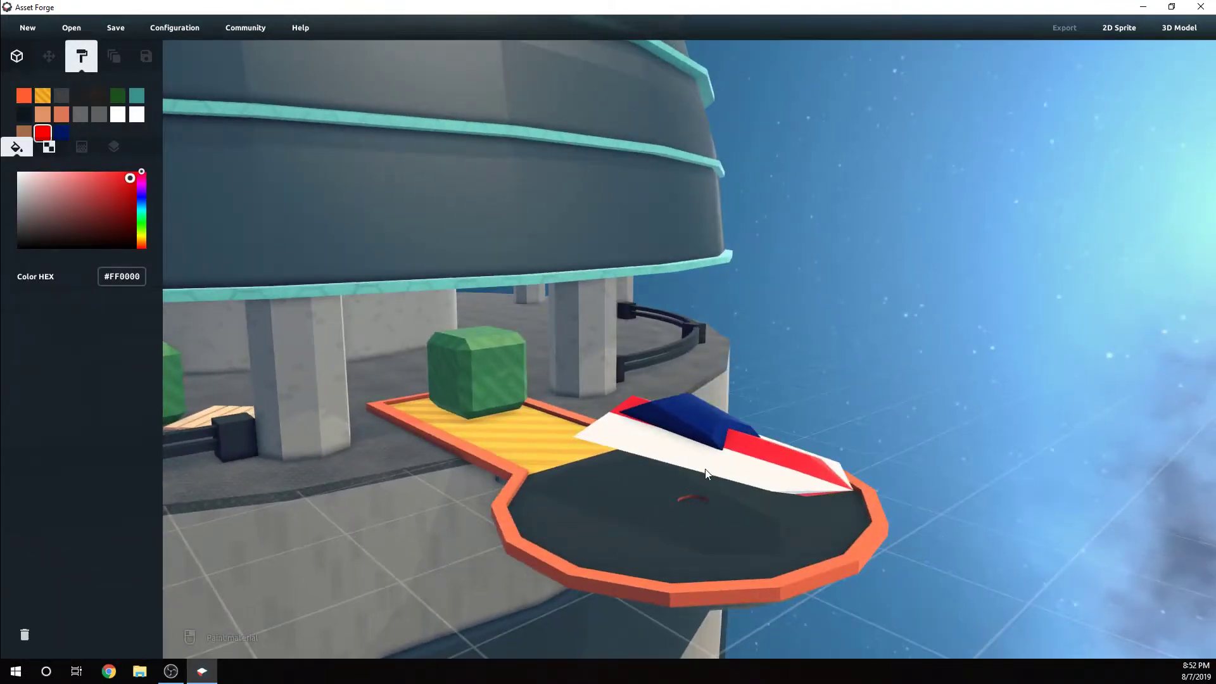
{"action": "left_click", "coordinate": [706, 473]}
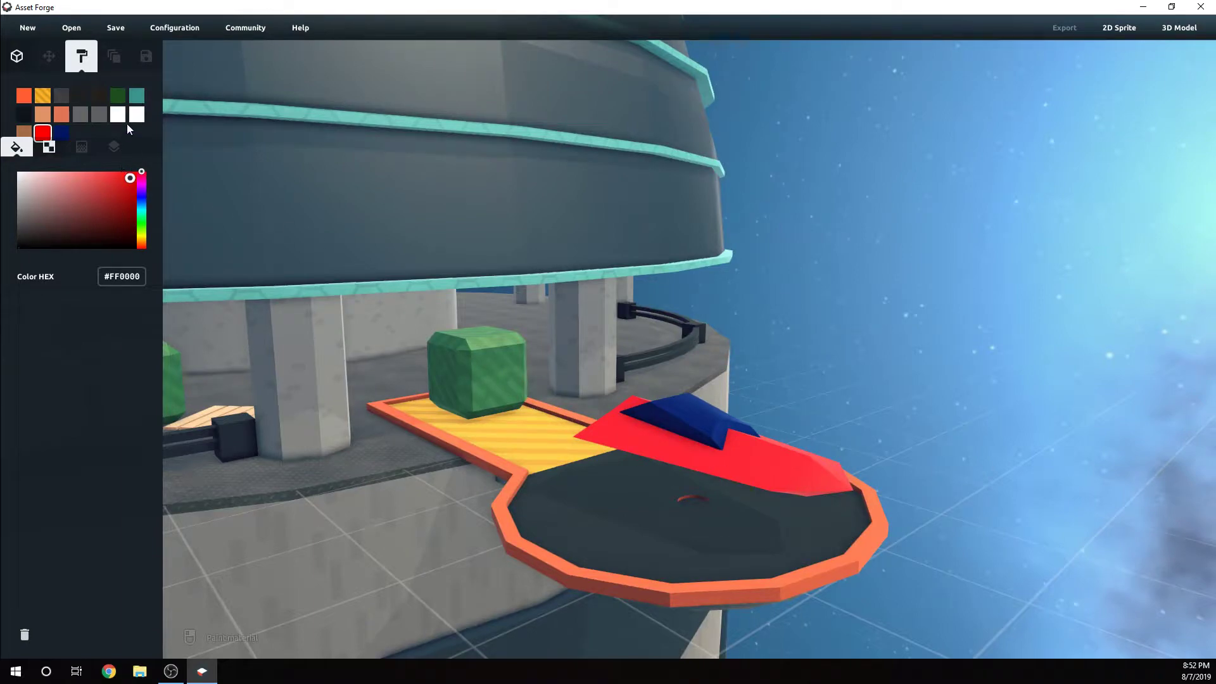
{"action": "left_click", "coordinate": [136, 114]}
{"action": "left_click", "coordinate": [784, 482]}
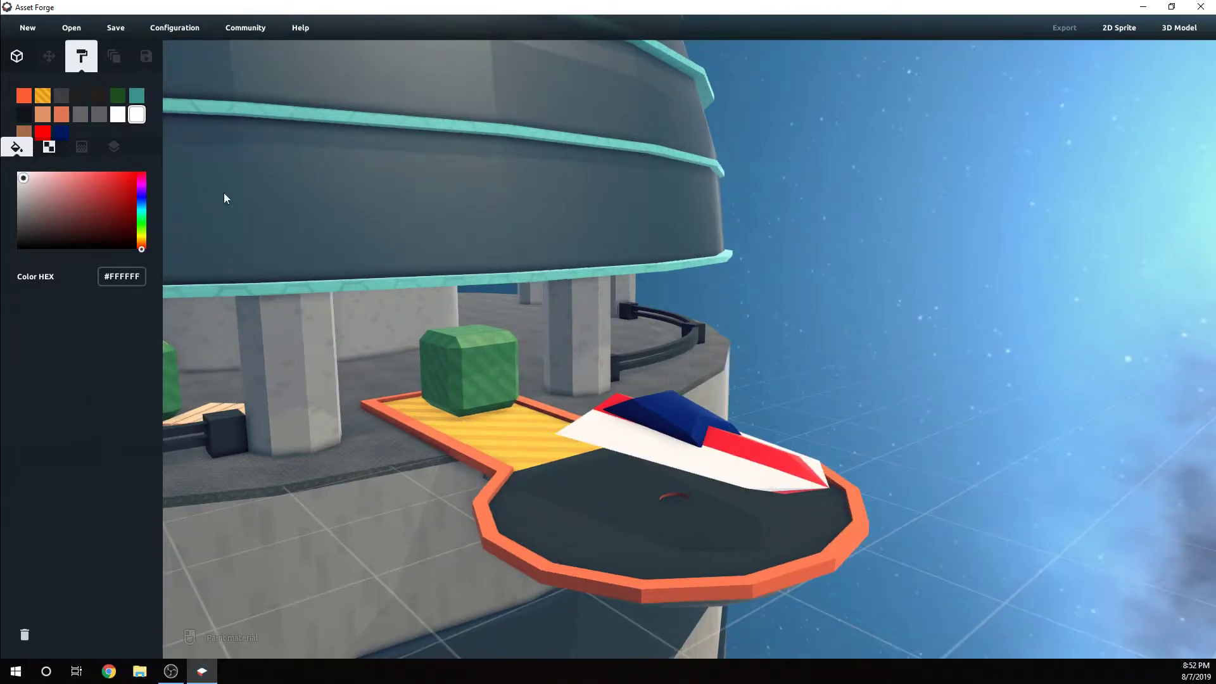
Shorten the selected white blade toward the ship's rear and widen it from both sides to a width scale of 4.6
{"action": "left_click", "coordinate": [16, 59]}
{"action": "left_click", "coordinate": [762, 486]}
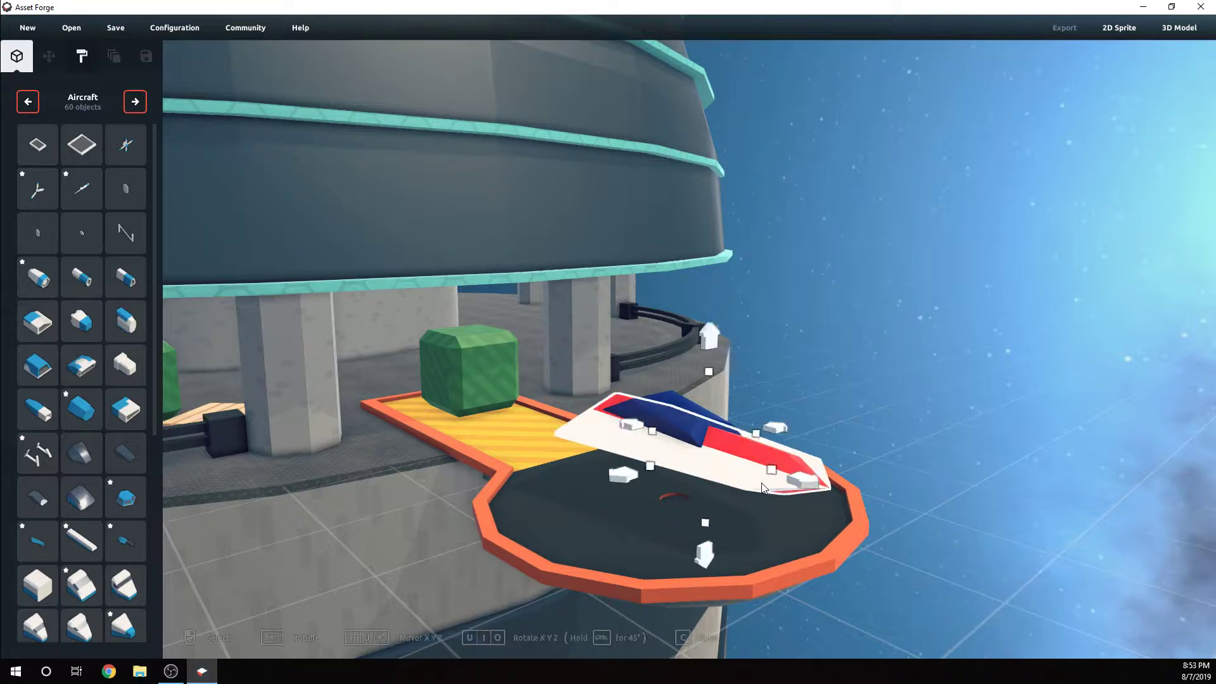
{"action": "left_click_drag", "start_coordinate": [769, 471], "coordinate": [584, 394]}
{"action": "right_click_drag", "start_coordinate": [601, 405], "coordinate": [575, 433]}
{"action": "left_click_drag", "start_coordinate": [541, 523], "coordinate": [562, 523]}
{"action": "left_click_drag", "start_coordinate": [393, 566], "coordinate": [380, 568]}
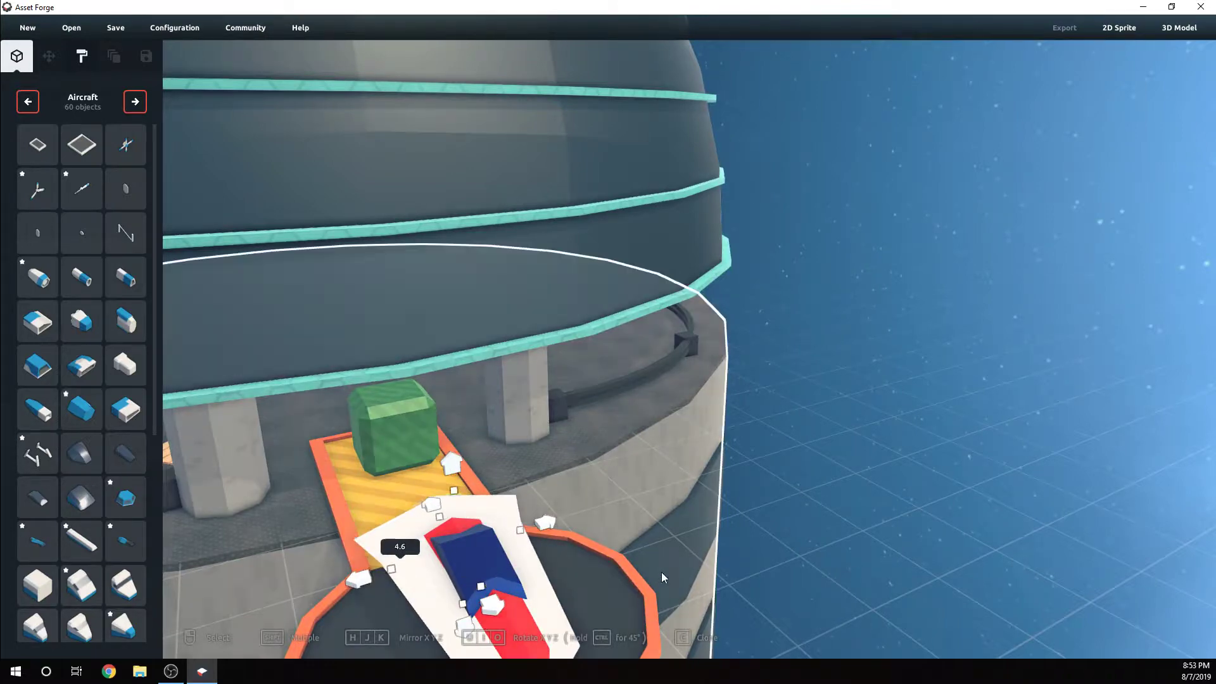
{"action": "right_click_drag", "start_coordinate": [662, 572], "coordinate": [751, 434]}
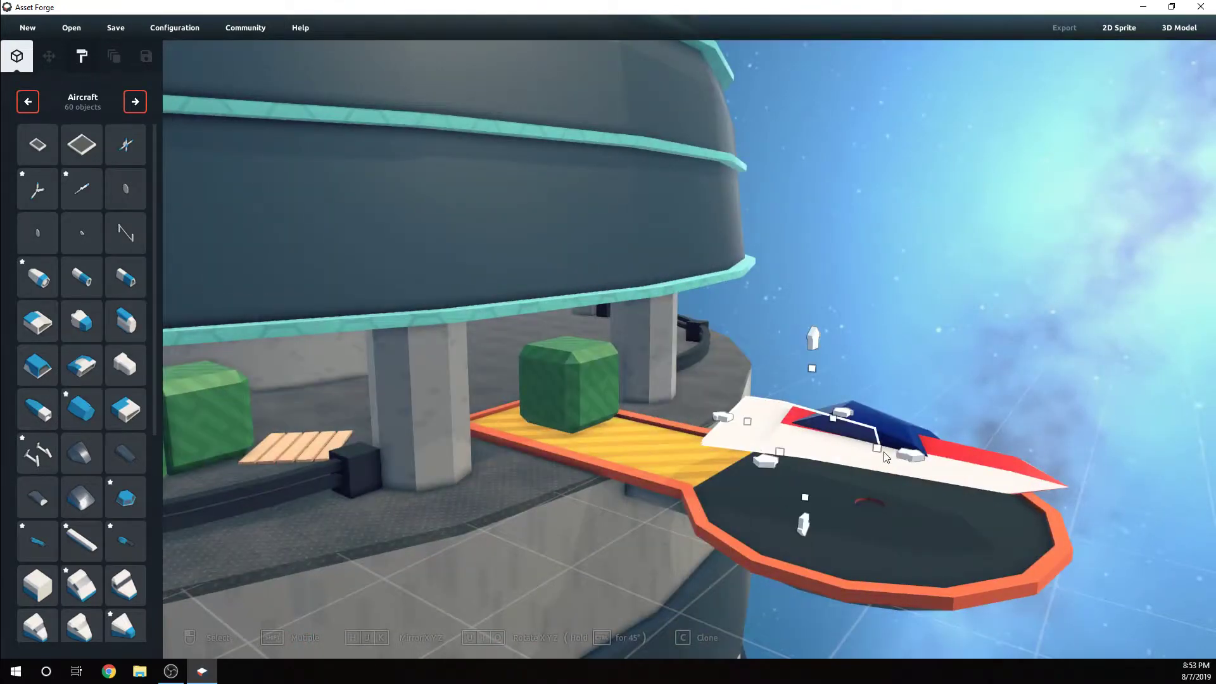
Fine-tune the length of the shortened white blade at its nose-facing end
{"action": "left_click_drag", "start_coordinate": [880, 448], "coordinate": [902, 468]}
{"action": "right_click_drag", "start_coordinate": [902, 469], "coordinate": [808, 498]}
{"action": "left_click_drag", "start_coordinate": [726, 487], "coordinate": [615, 540]}
{"action": "left_click_drag", "start_coordinate": [630, 485], "coordinate": [544, 431]}
{"action": "left_click", "coordinate": [1008, 426]}
{"action": "right_click_drag", "start_coordinate": [1008, 427], "coordinate": [671, 437]}
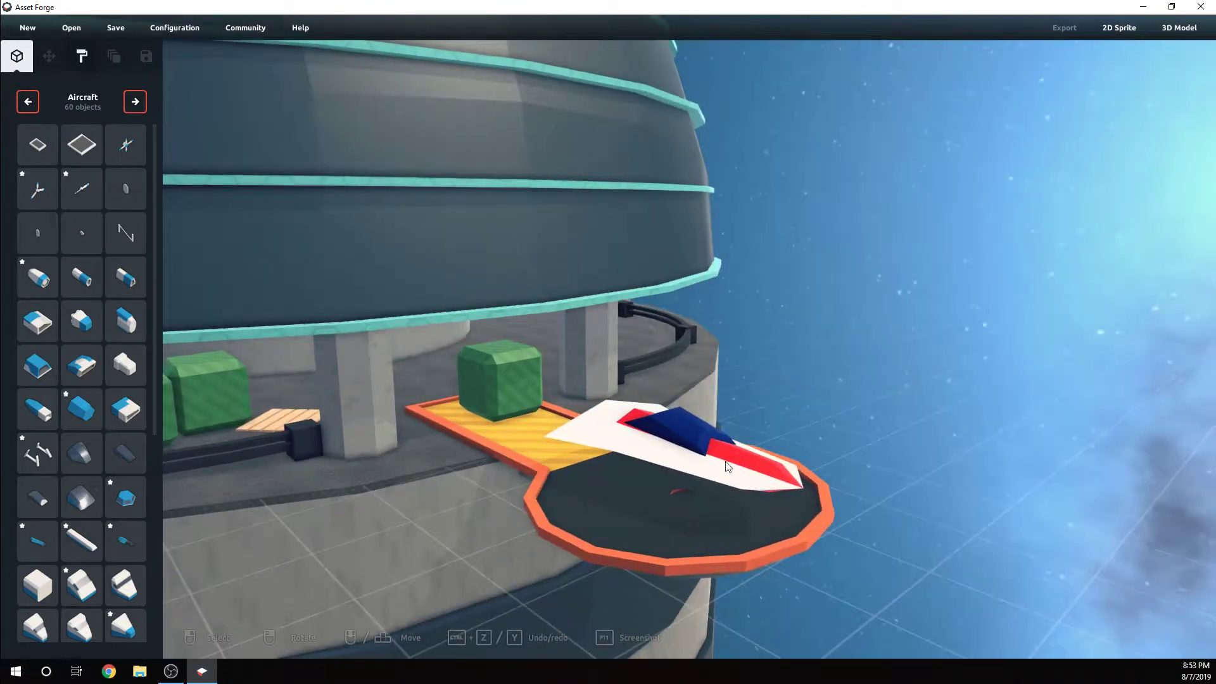
Narrow one of the two overlapping dark blue canopies to a width scale of 0.8 and adjust its height position slightly
{"action": "left_click", "coordinate": [671, 437]}
{"action": "right_click_drag", "start_coordinate": [752, 431], "coordinate": [678, 455]}
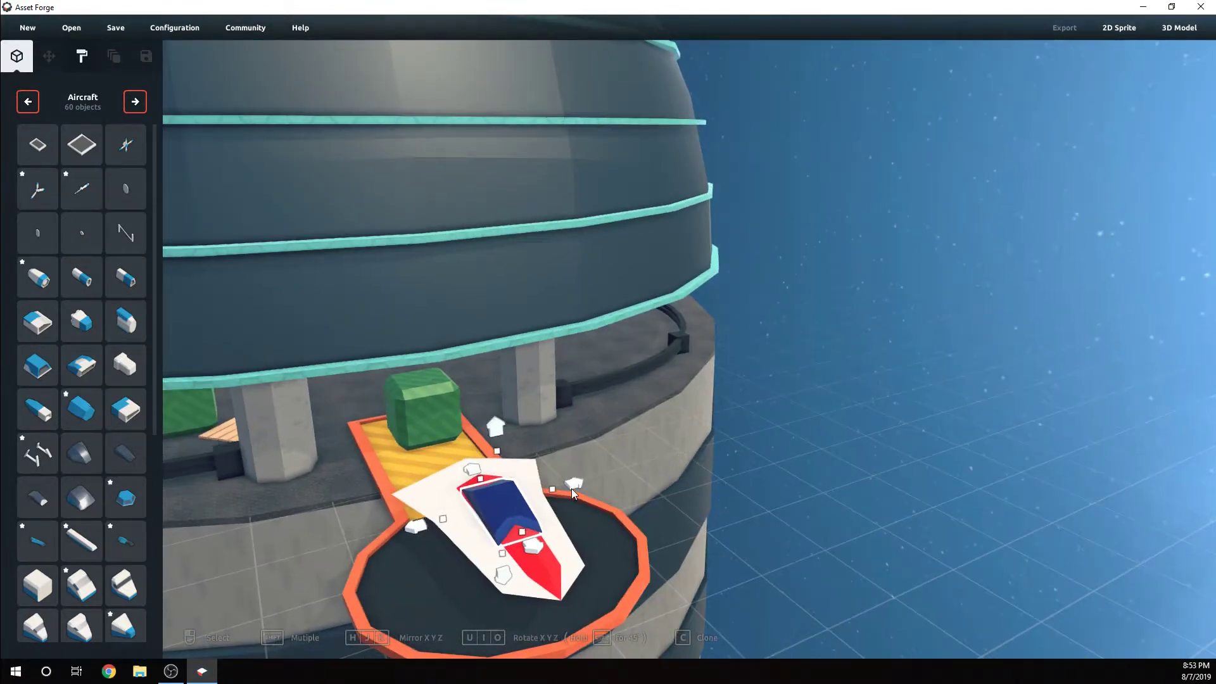
{"action": "left_click_drag", "start_coordinate": [550, 488], "coordinate": [533, 488]}
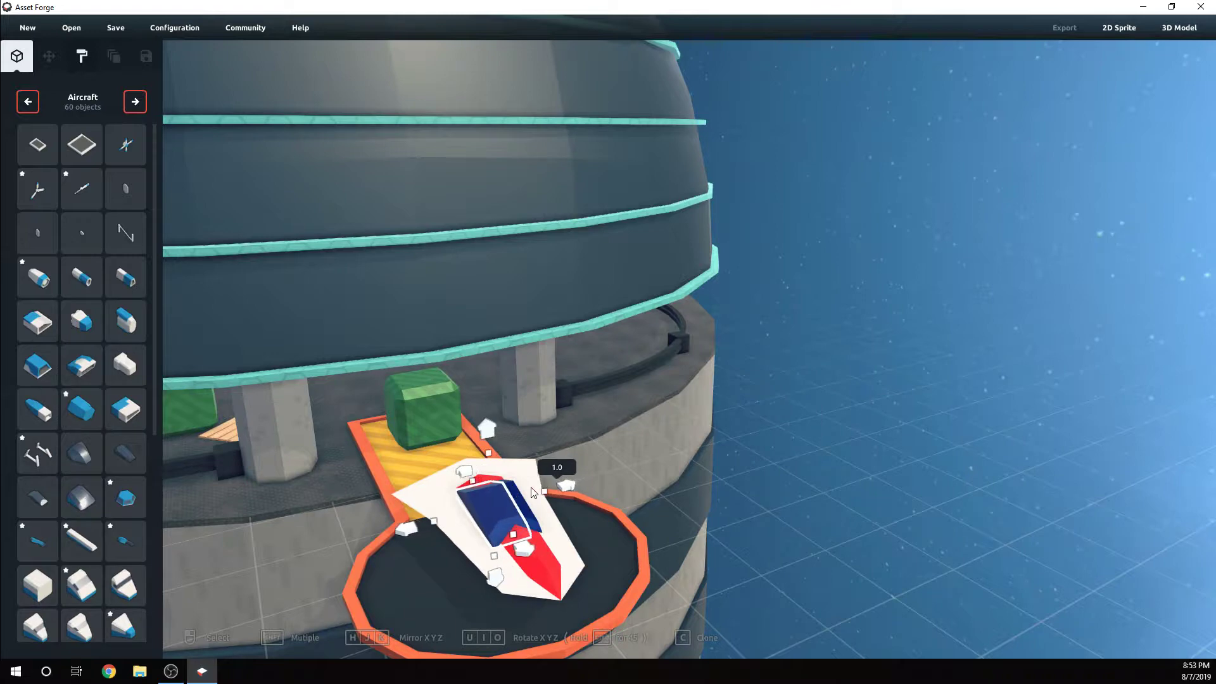
{"action": "left_click_drag", "start_coordinate": [447, 517], "coordinate": [452, 525]}
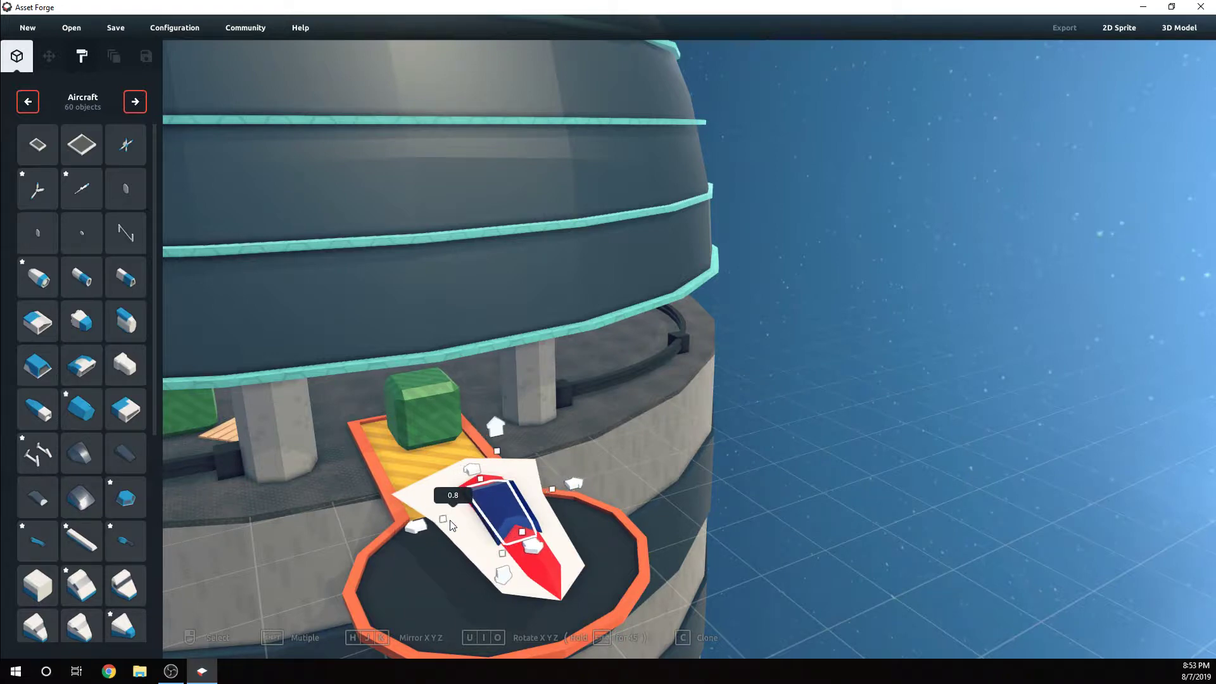
{"action": "left_click_drag", "start_coordinate": [496, 429], "coordinate": [498, 472]}
{"action": "left_click", "coordinate": [487, 524]}
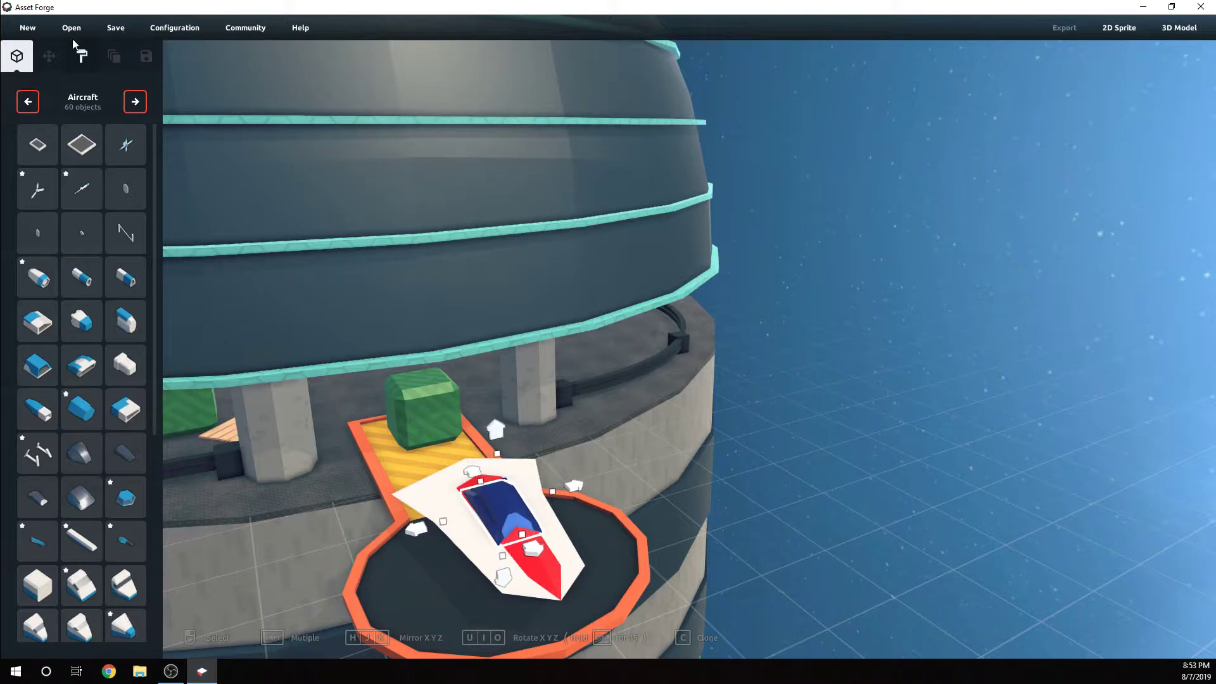
Paint the wider canopy beneath the blue one with the near-black #0F151B material
{"action": "left_click", "coordinate": [80, 68]}
{"action": "left_click", "coordinate": [24, 114]}
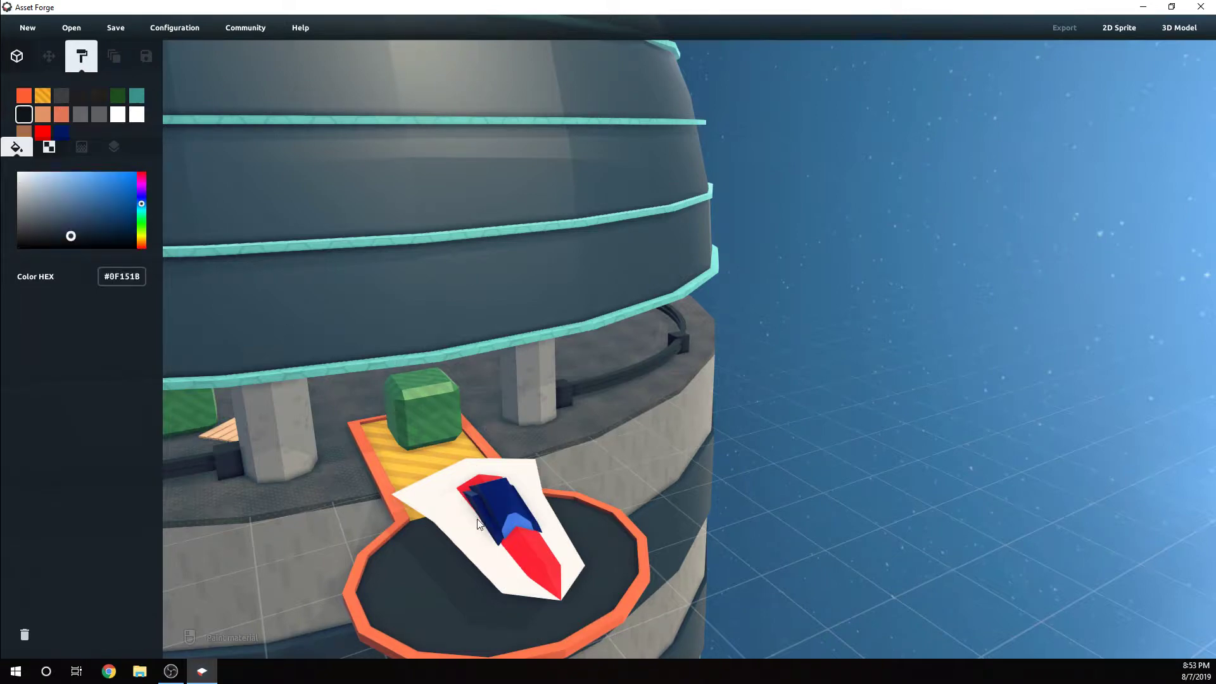
{"action": "right_click_drag", "start_coordinate": [496, 516], "coordinate": [560, 495]}
{"action": "scroll", "coordinate": [537, 493], "scroll_direction": "up", "scroll_amount": 1}
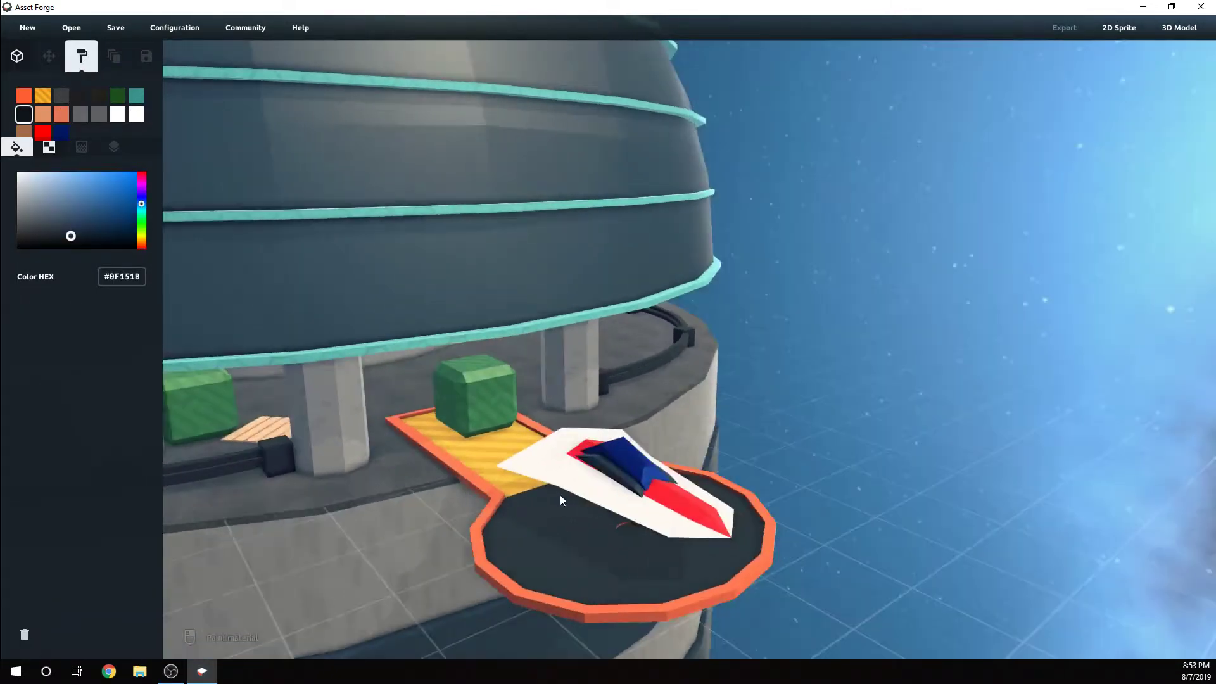
{"action": "scroll", "coordinate": [707, 512], "scroll_direction": "up", "scroll_amount": 3}
{"action": "right_click_drag", "start_coordinate": [708, 512], "coordinate": [585, 481]}
{"action": "scroll", "coordinate": [720, 507], "scroll_direction": "down", "scroll_amount": 3}
{"action": "scroll", "coordinate": [580, 484], "scroll_direction": "up", "scroll_amount": 3}
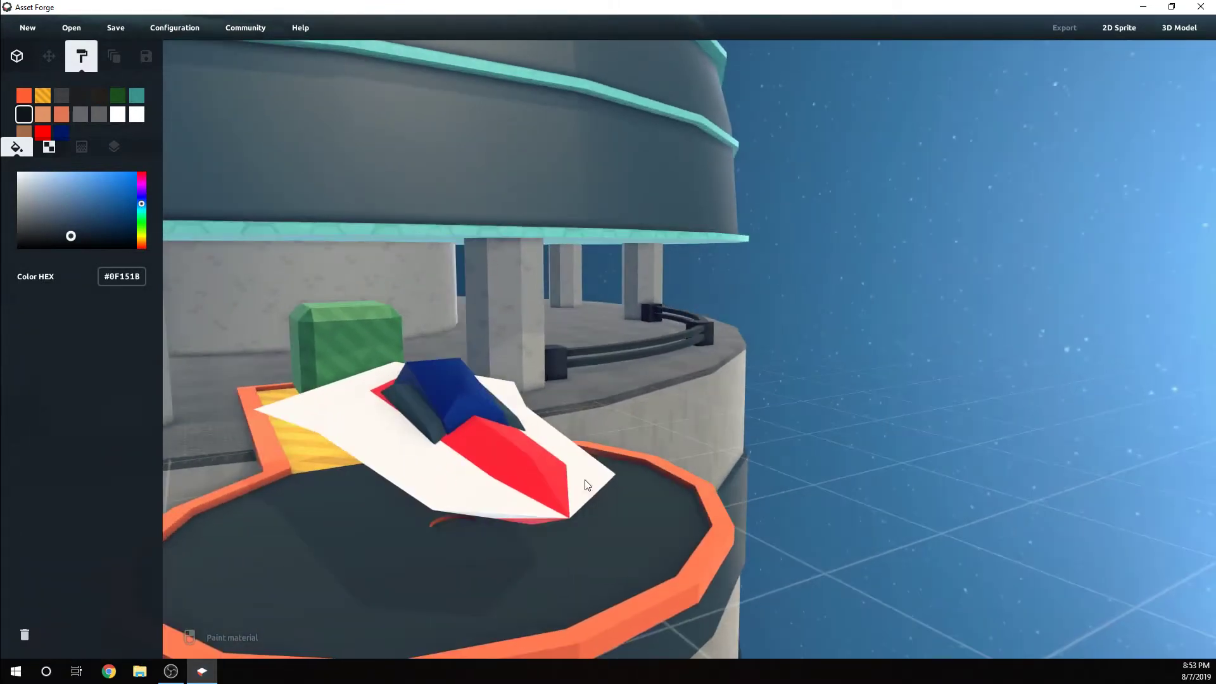
Shorten the blade at the red ridge from its nose-facing end to a length scale of 2.5
{"action": "left_click", "coordinate": [18, 57]}
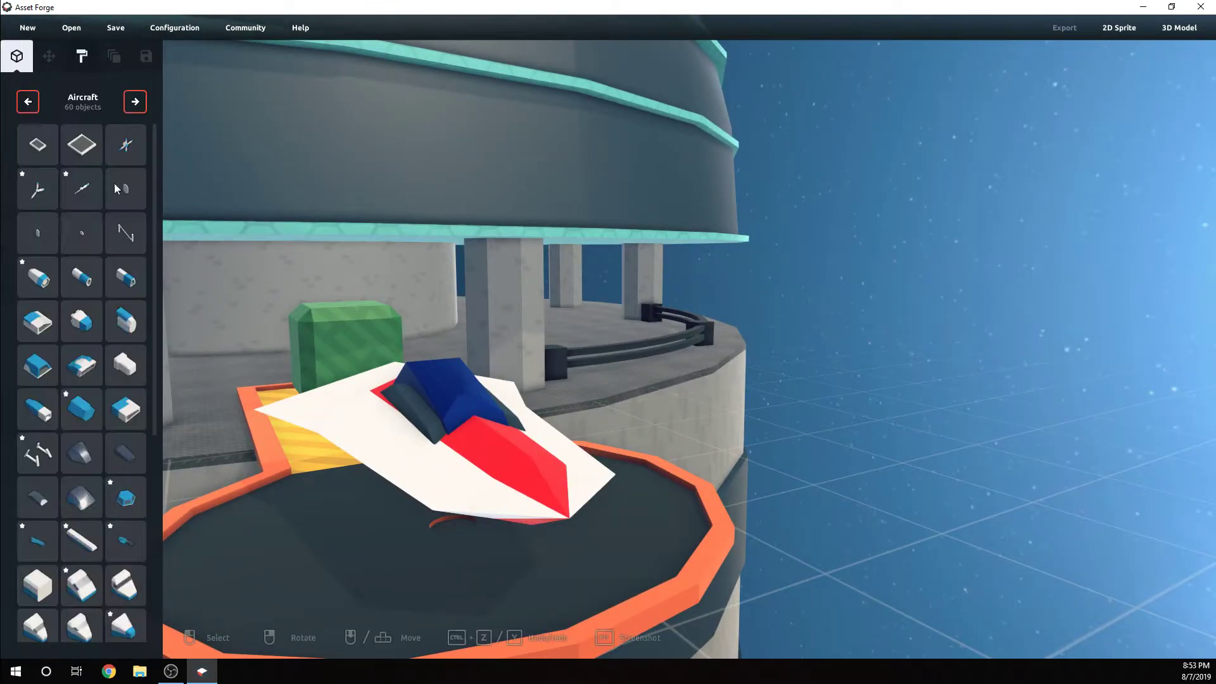
{"action": "left_click", "coordinate": [526, 467]}
{"action": "mouse_move", "coordinate": [518, 484]}
{"action": "left_mouse_down"}
{"action": "mouse_move", "coordinate": [491, 457]}
{"action": "mouse_move", "coordinate": [506, 473]}
{"action": "left_mouse_up"}
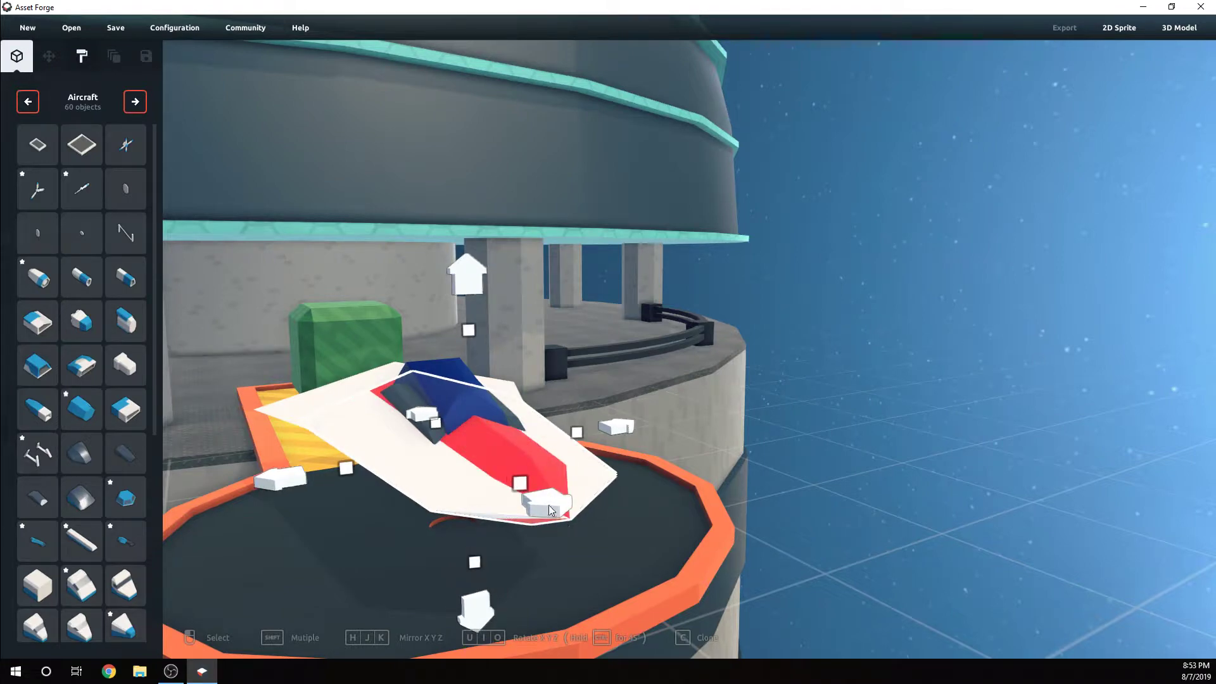
{"action": "left_click_drag", "start_coordinate": [519, 485], "coordinate": [499, 467]}
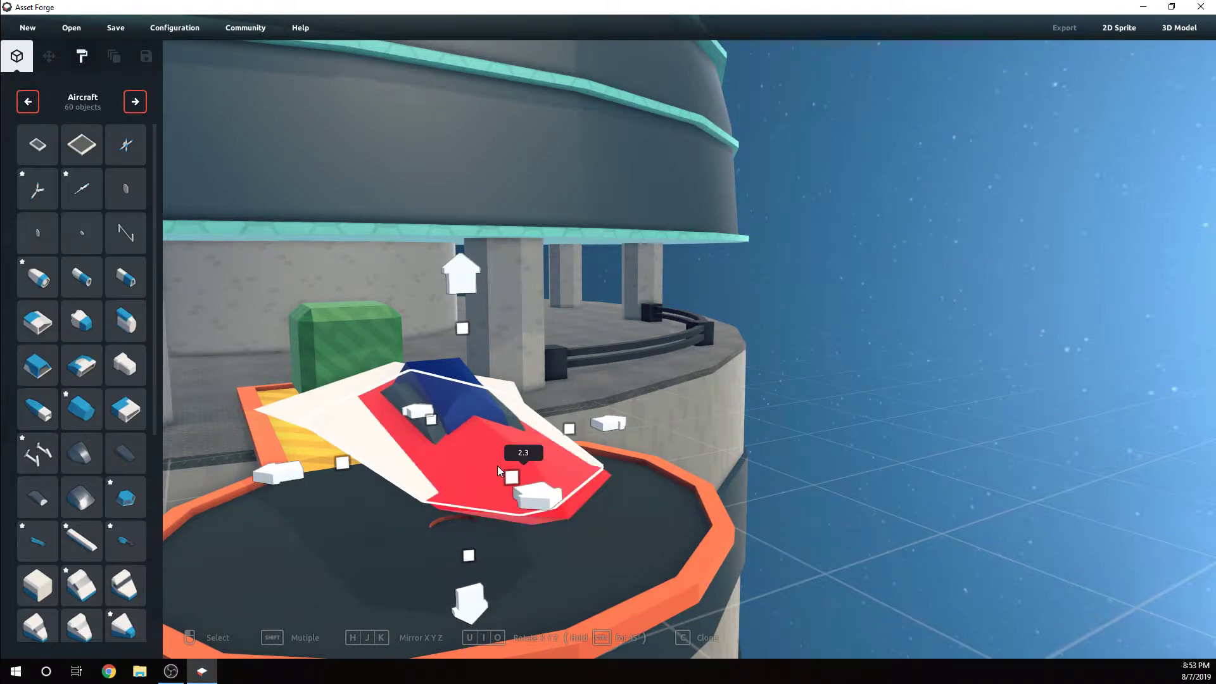
{"action": "right_click_drag", "start_coordinate": [712, 469], "coordinate": [636, 471]}
{"action": "left_click", "coordinate": [650, 484]}
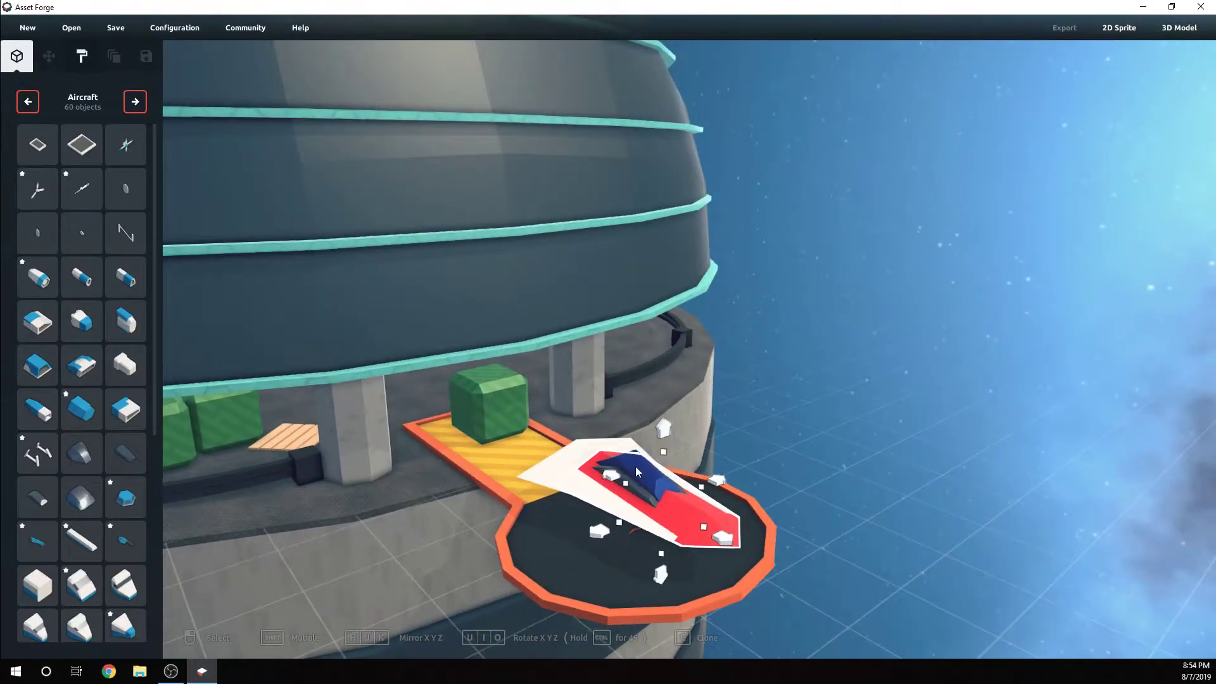
{"action": "left_click_drag", "start_coordinate": [623, 481], "coordinate": [662, 443]}
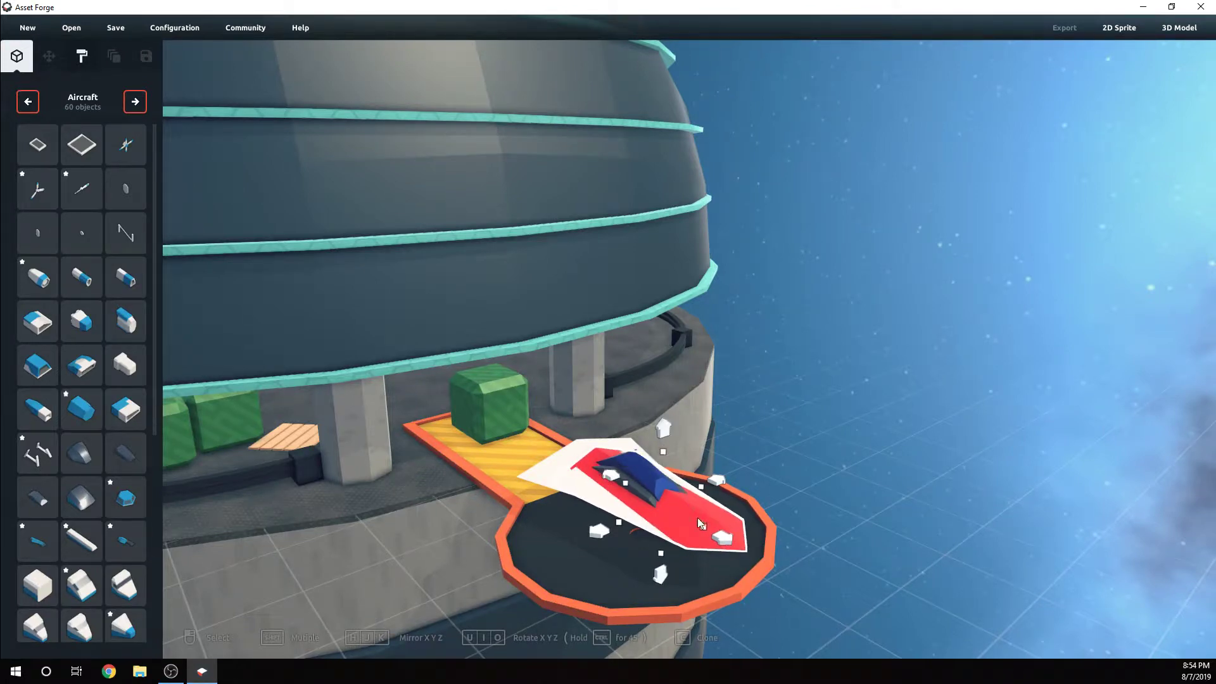
{"action": "left_click_drag", "start_coordinate": [704, 527], "coordinate": [694, 518]}
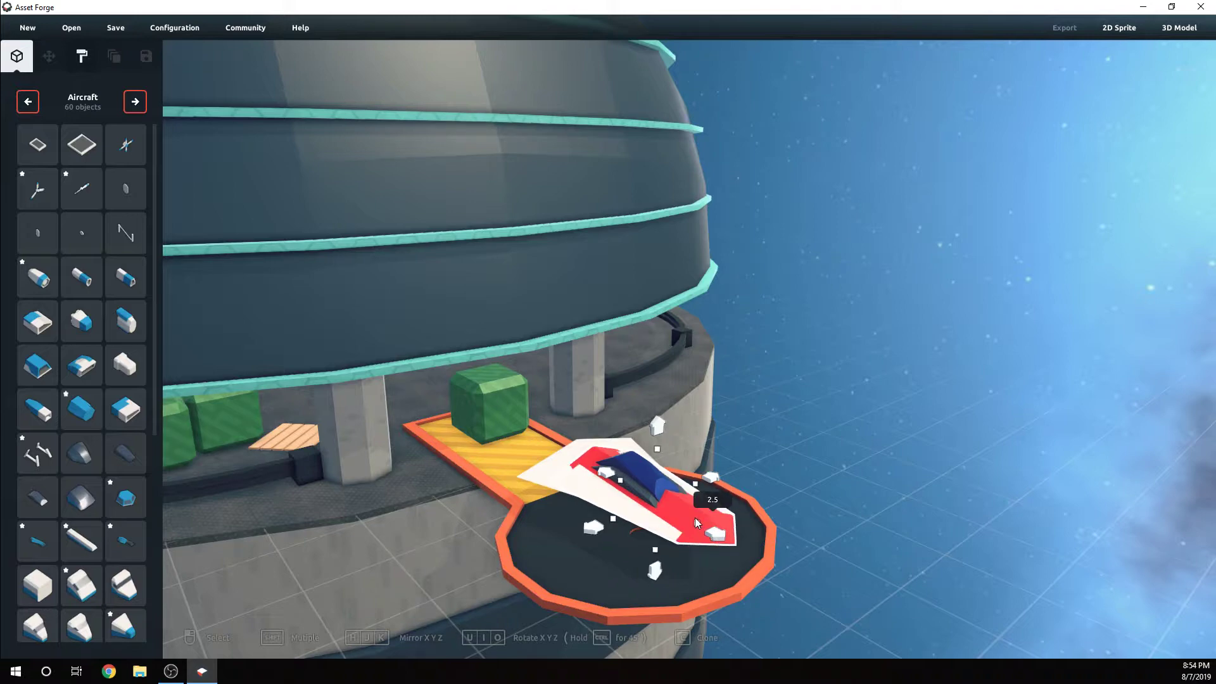
{"action": "left_click", "coordinate": [804, 496]}
Thicken the white wing blade upward to a height scale of 3.1
{"action": "right_click_drag", "start_coordinate": [803, 496], "coordinate": [545, 489]}
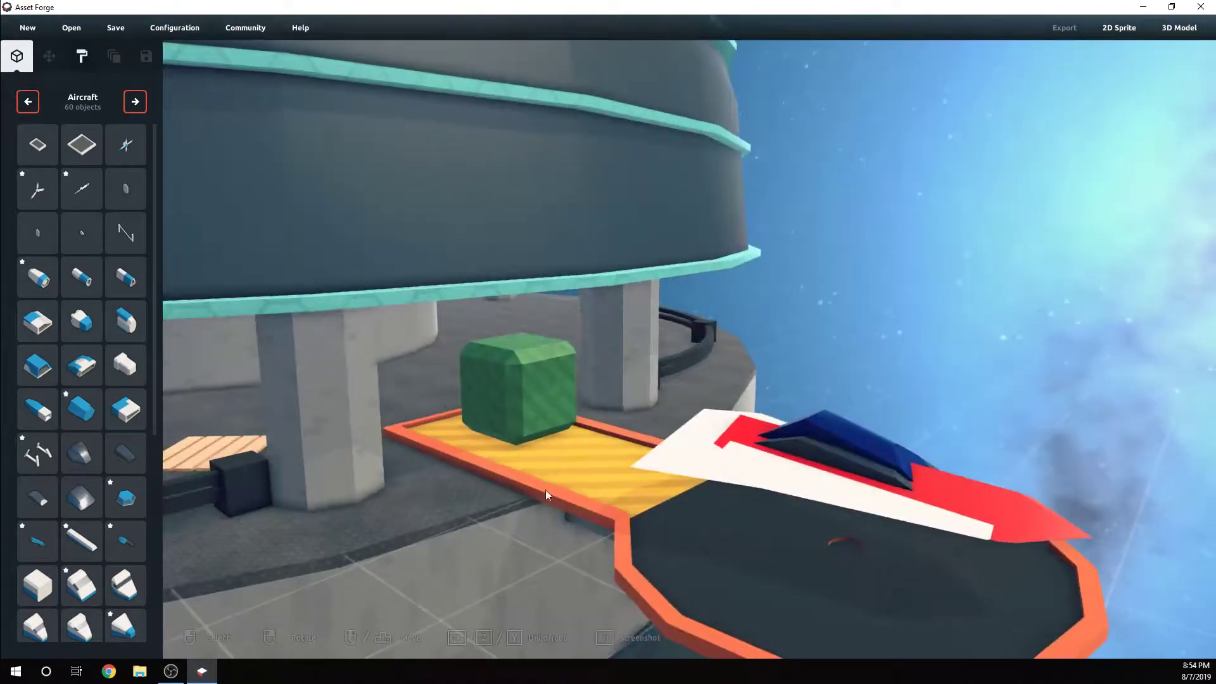
{"action": "left_click", "coordinate": [716, 423]}
{"action": "left_click_drag", "start_coordinate": [781, 375], "coordinate": [780, 314]}
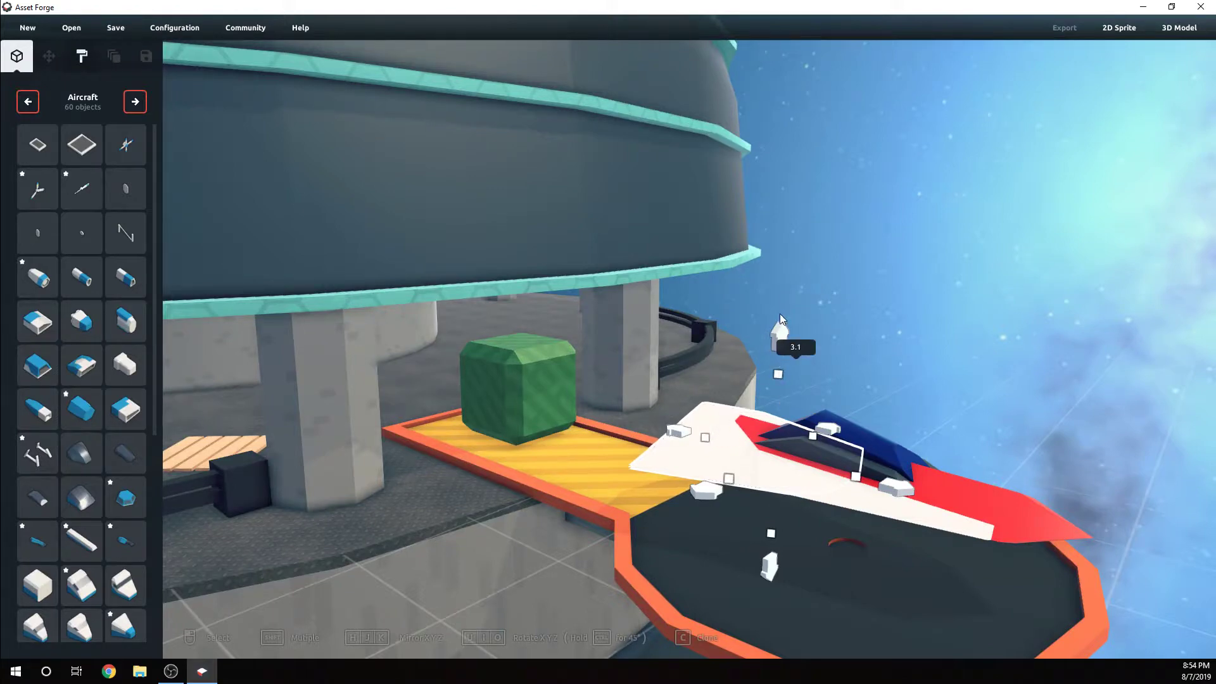
{"action": "left_click", "coordinate": [929, 328]}
{"action": "right_click_drag", "start_coordinate": [929, 329], "coordinate": [445, 479]}
Lengthen the near-black canopy frame toward the nose and stretch its rear end back toward the tail
{"action": "scroll", "coordinate": [803, 386], "scroll_direction": "up", "scroll_amount": 4}
{"action": "left_click", "coordinate": [518, 474]}
{"action": "left_click", "coordinate": [442, 480]}
{"action": "left_click_drag", "start_coordinate": [519, 461], "coordinate": [536, 511]}
{"action": "left_click", "coordinate": [730, 472]}
{"action": "scroll", "coordinate": [730, 471], "scroll_direction": "down", "scroll_amount": 3}
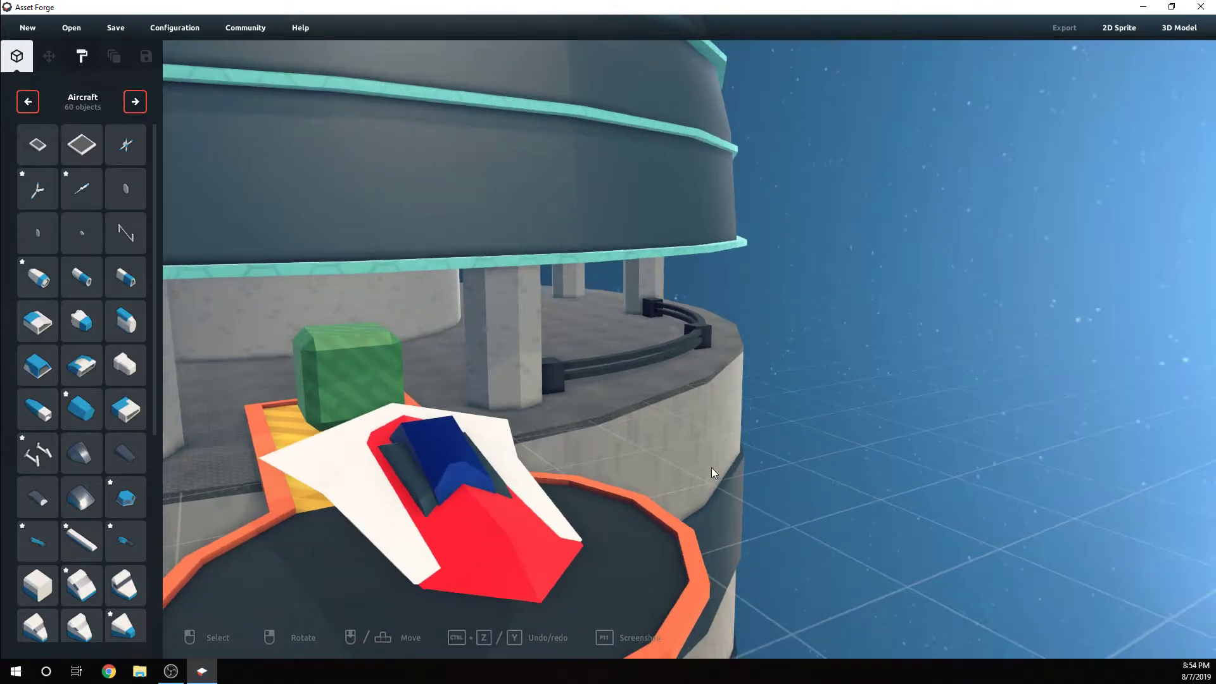
{"action": "left_click", "coordinate": [469, 462]}
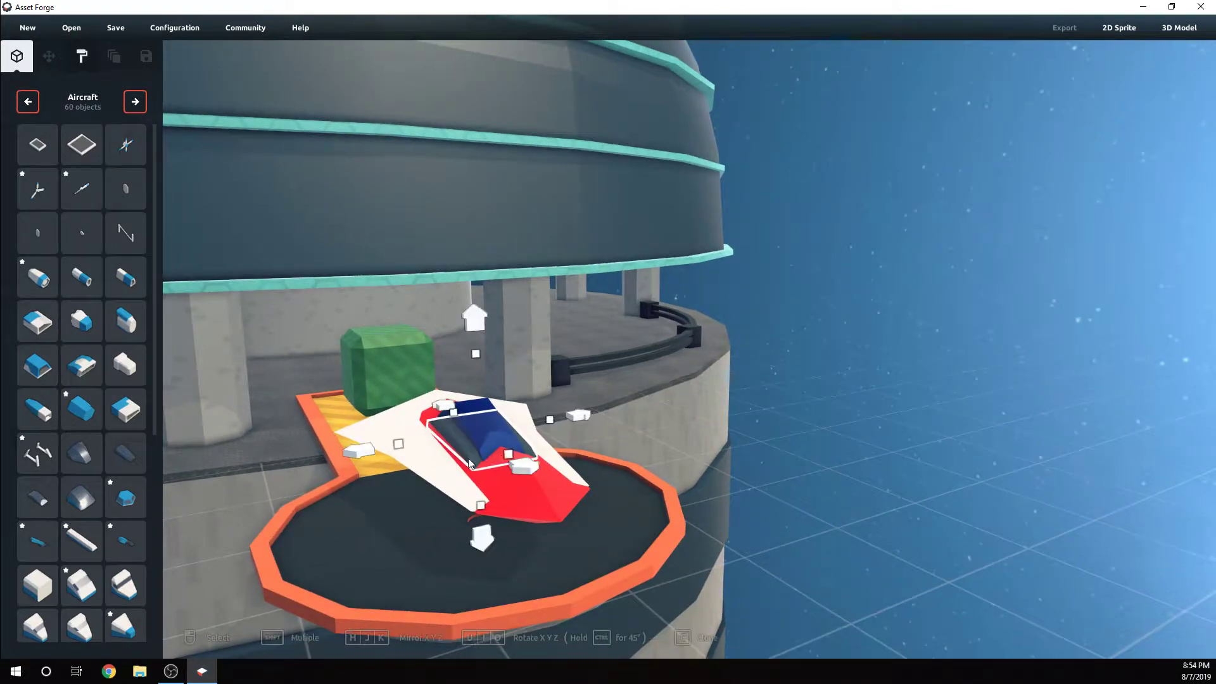
{"action": "left_click_drag", "start_coordinate": [511, 460], "coordinate": [523, 473]}
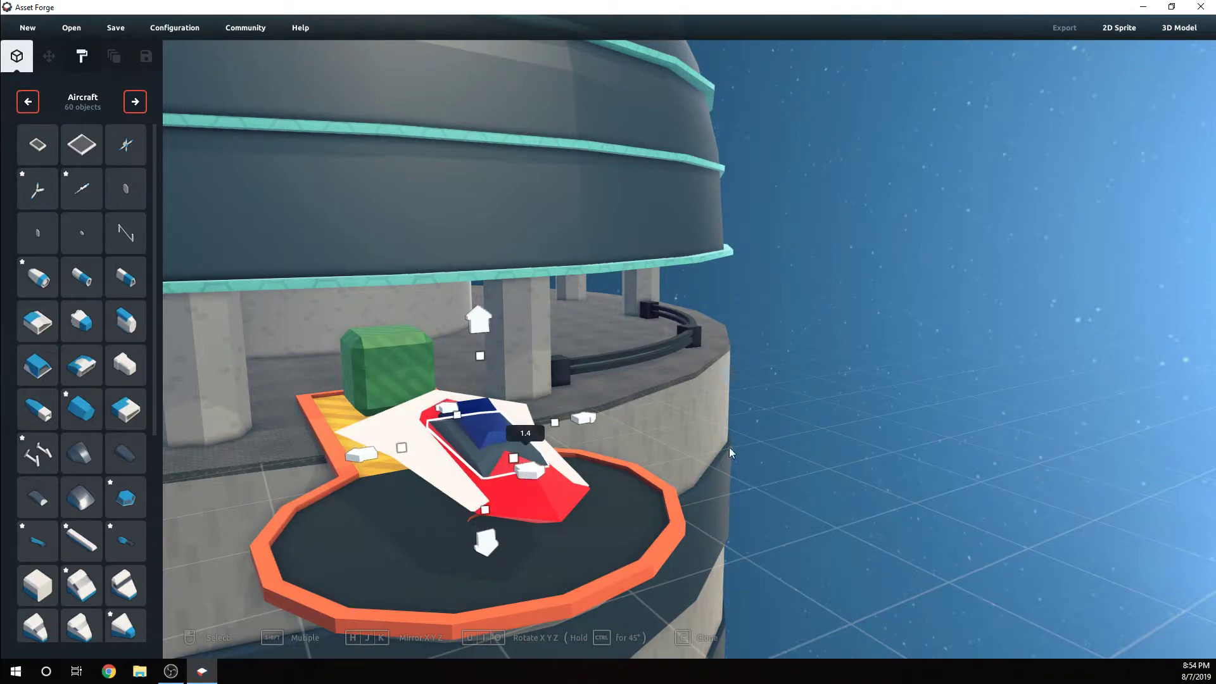
{"action": "right_click_drag", "start_coordinate": [728, 447], "coordinate": [617, 430]}
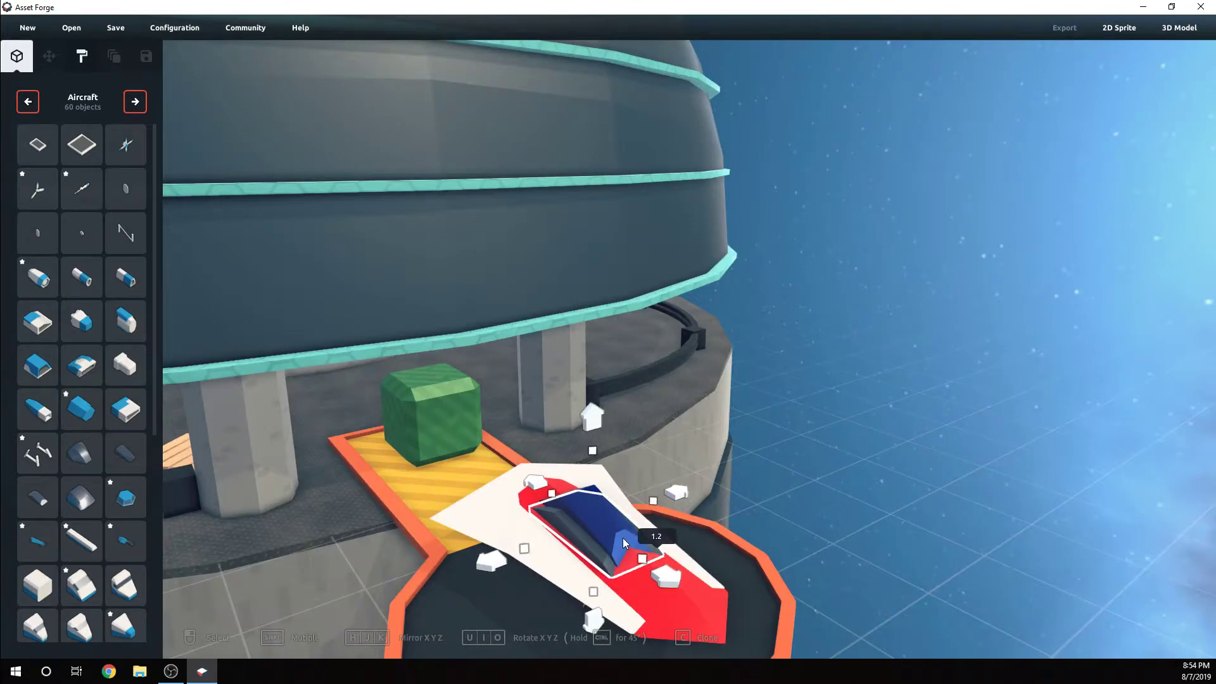
{"action": "left_click_drag", "start_coordinate": [551, 493], "coordinate": [508, 454]}
{"action": "left_click", "coordinate": [770, 466]}
Stretch the near-black canopy frame upward to make it taller
{"action": "mouse_move", "coordinate": [770, 466]}
{"action": "right_mouse_down"}
{"action": "mouse_move", "coordinate": [800, 479]}
{"action": "mouse_move", "coordinate": [781, 477]}
{"action": "right_mouse_up"}
{"action": "left_click", "coordinate": [748, 389]}
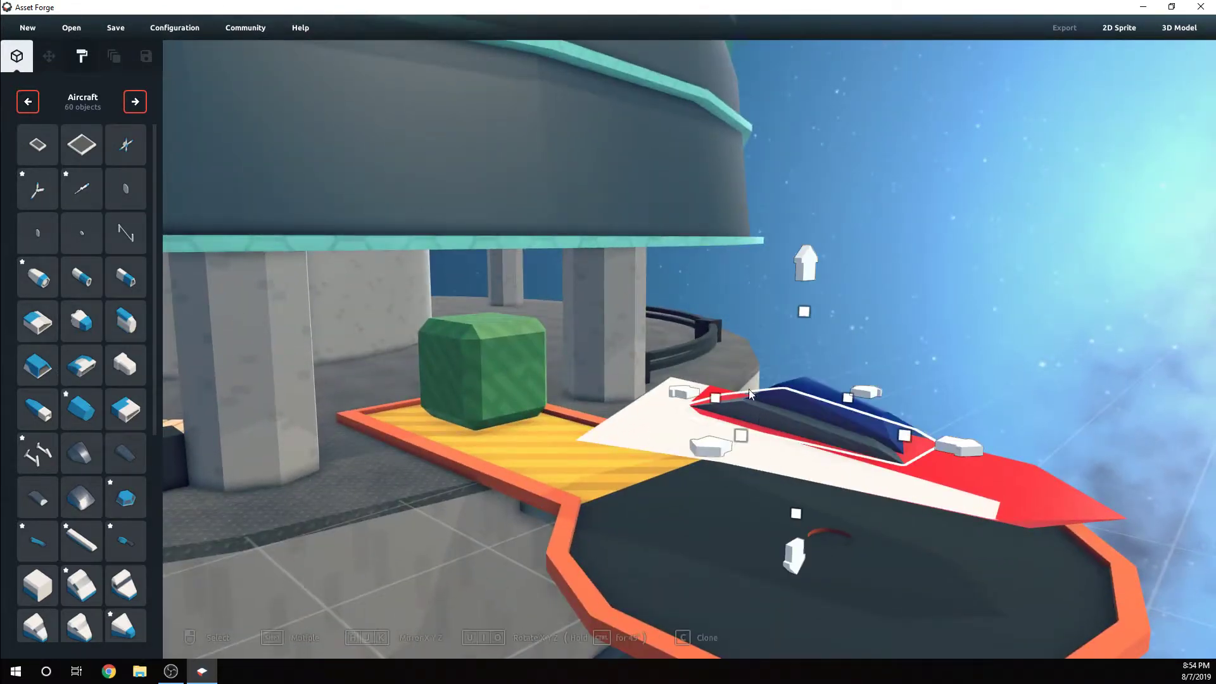
{"action": "left_click_drag", "start_coordinate": [804, 316], "coordinate": [799, 279]}
{"action": "left_click", "coordinate": [891, 298]}
{"action": "right_click_drag", "start_coordinate": [891, 298], "coordinate": [736, 410]}
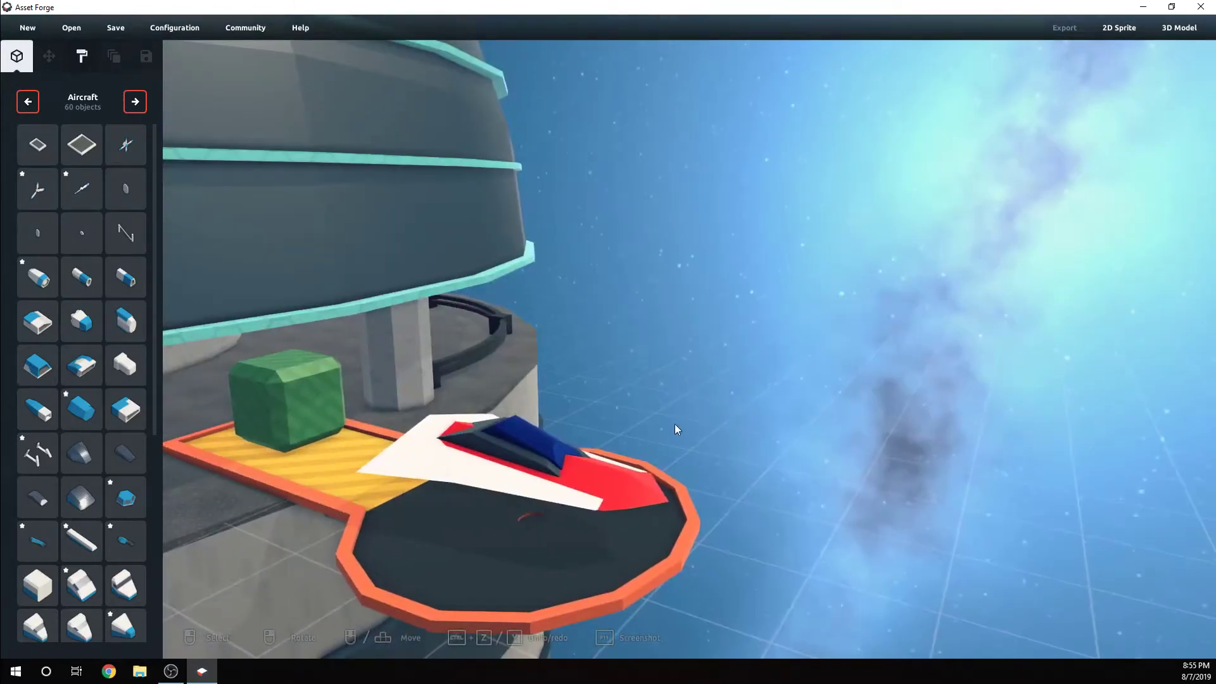
{"action": "scroll", "coordinate": [599, 448], "scroll_direction": "down", "scroll_amount": 3}
{"action": "scroll", "coordinate": [599, 448], "scroll_direction": "up", "scroll_amount": 3}
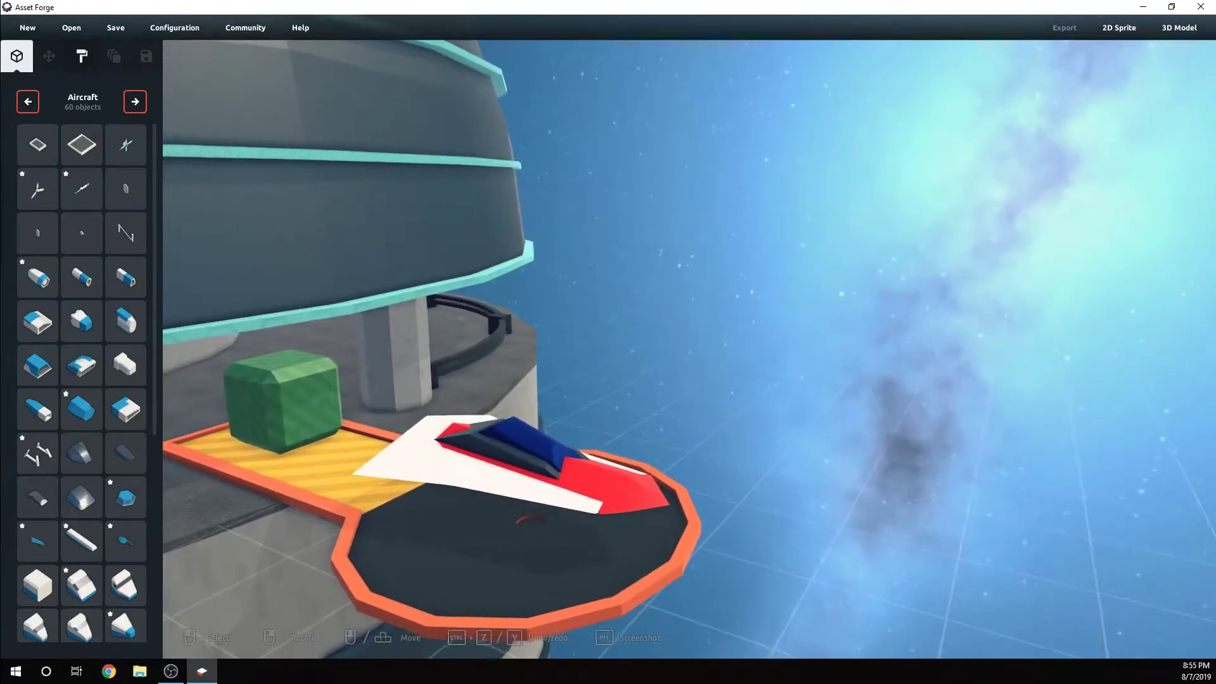
Add the rounded, blue-topped aircraft body part, rotate it, and place it on the yellow walkway just behind the ship
{"action": "left_click", "coordinate": [124, 323]}
{"action": "scroll", "coordinate": [390, 401], "scroll_direction": "down", "scroll_amount": 2}
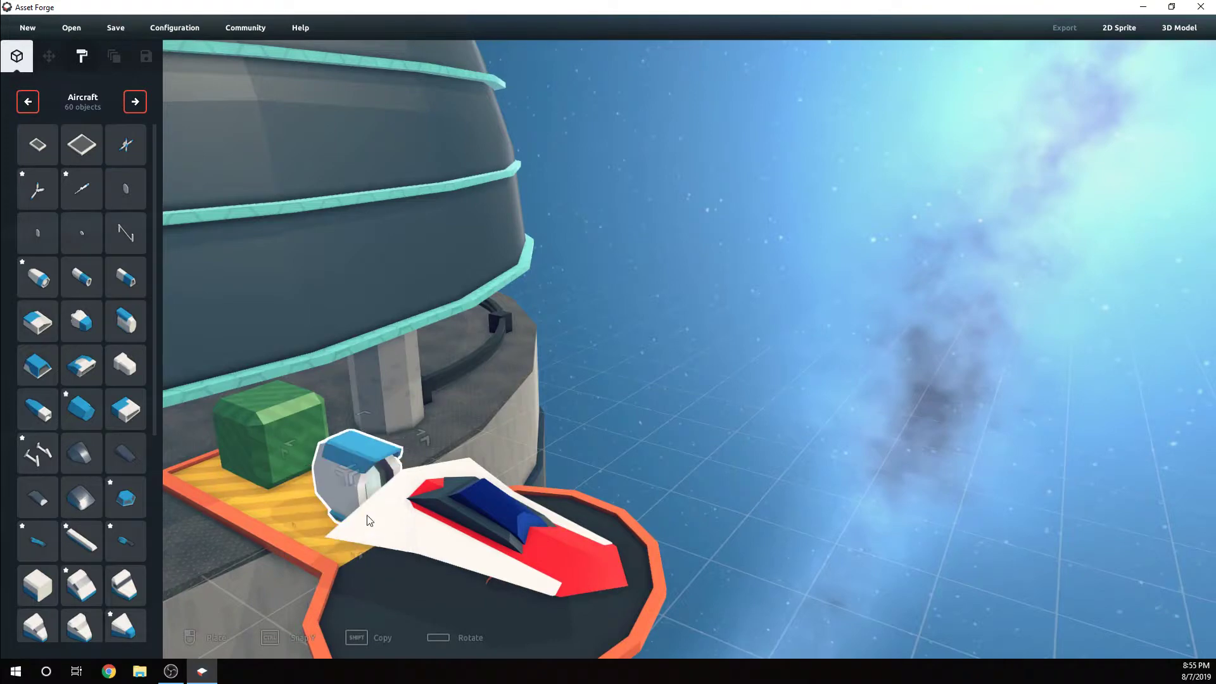
{"action": "key", "text": "space"}
{"action": "key", "text": "space"}
{"action": "right_click_drag", "start_coordinate": [378, 516], "coordinate": [408, 525]}
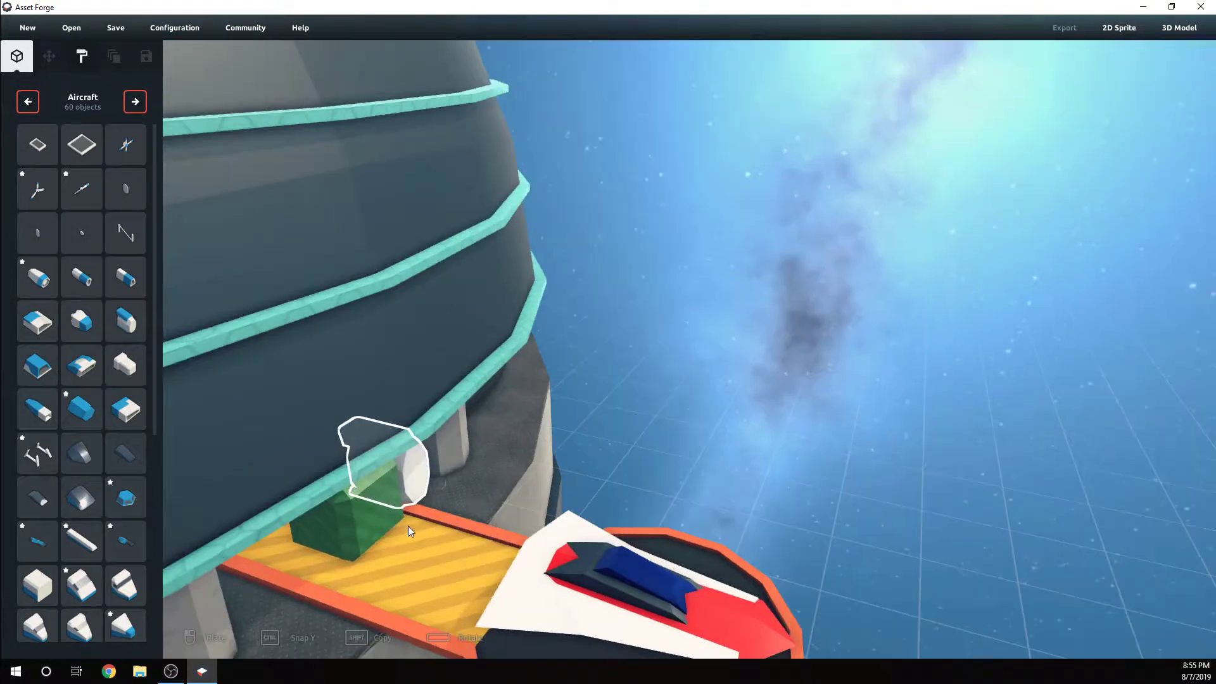
{"action": "left_click", "coordinate": [450, 583]}
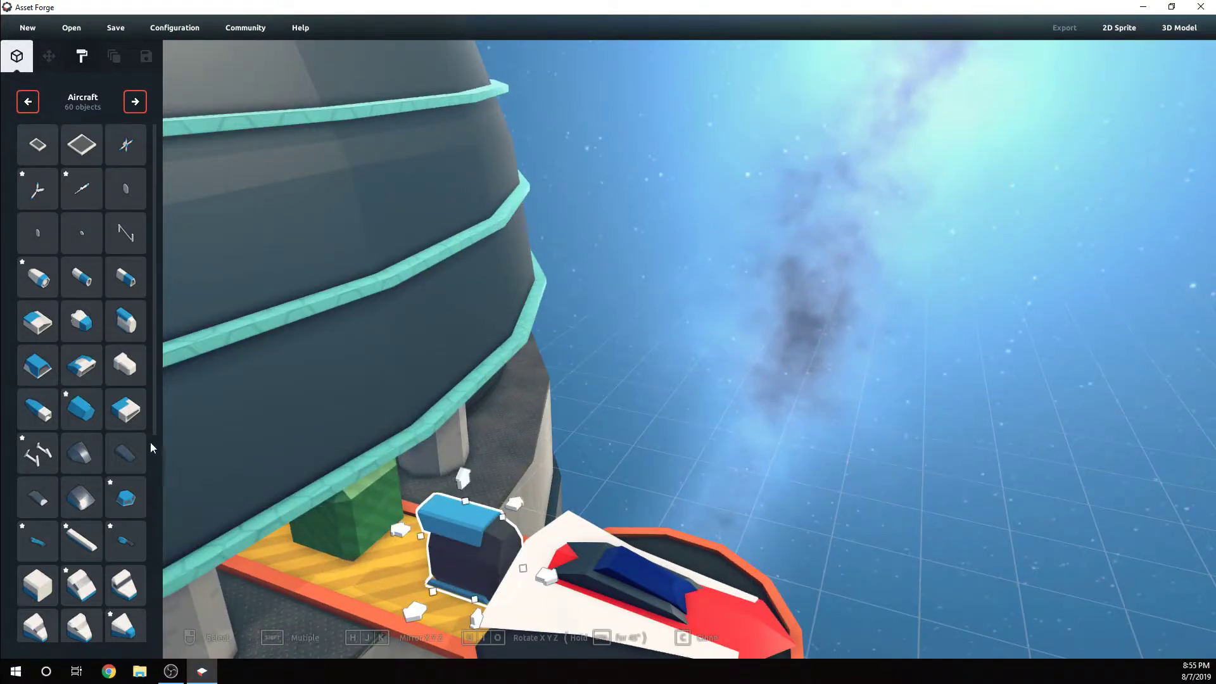
{"action": "left_click", "coordinate": [130, 283]}
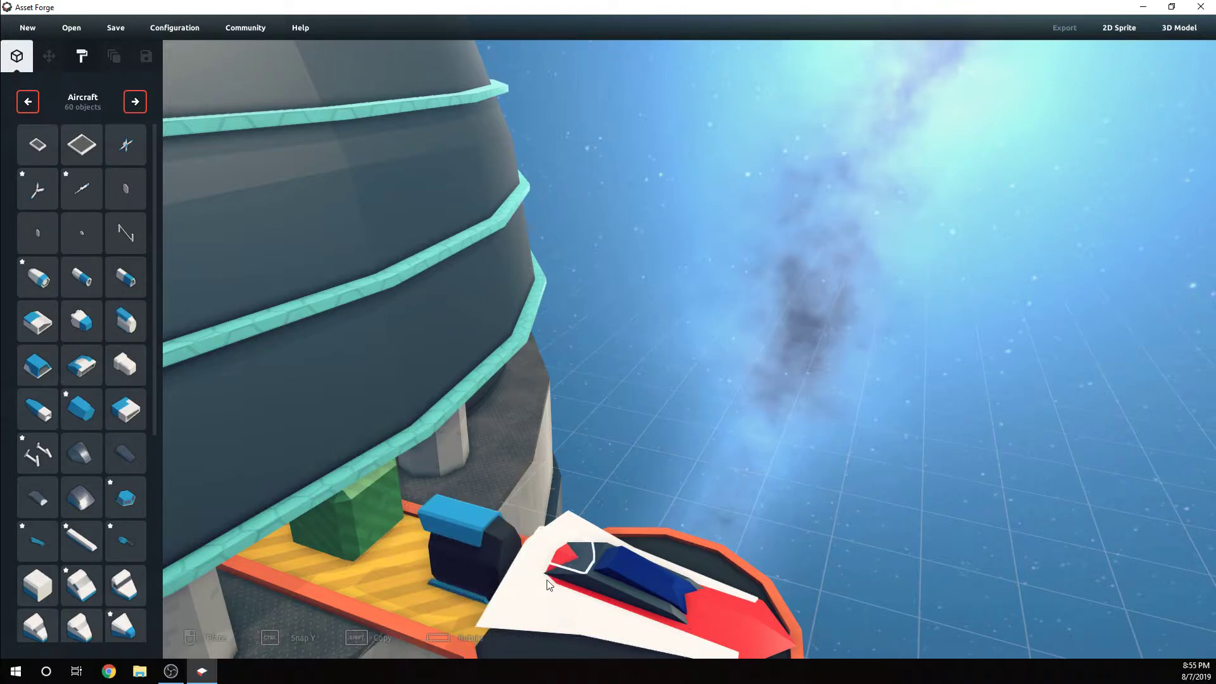
{"action": "left_click", "coordinate": [377, 581]}
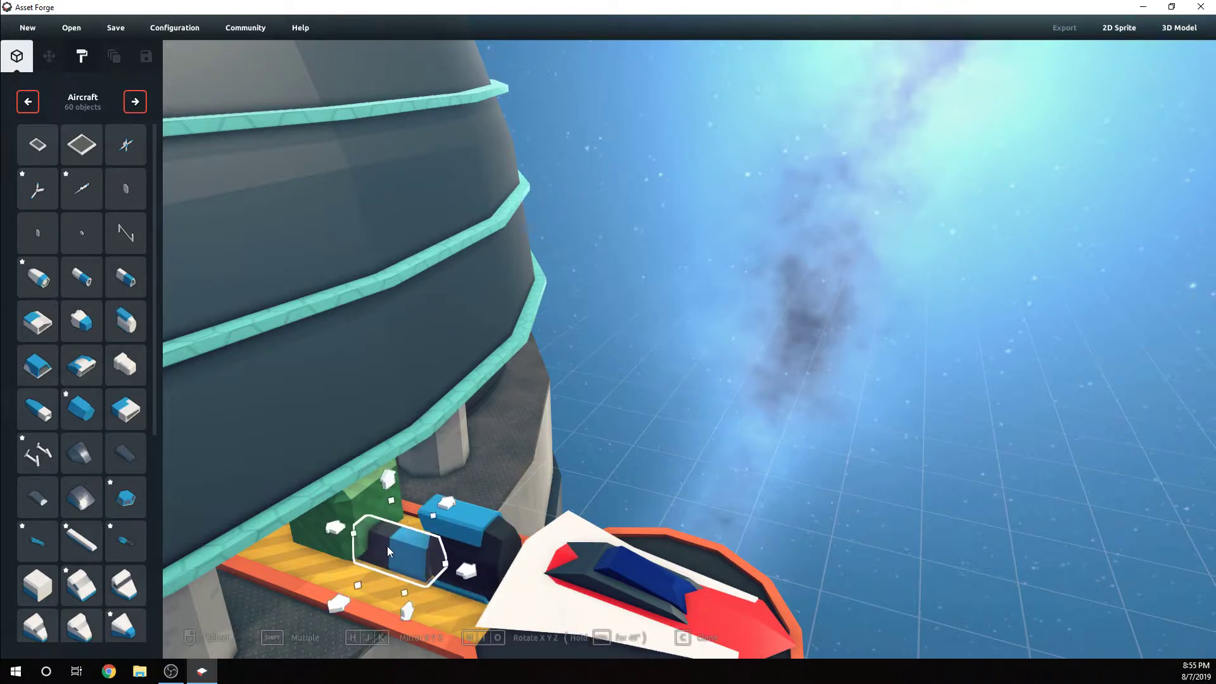
{"action": "key", "text": "Delete"}
Rotate the new aircraft body part about its X and Y axes so it lies flat behind the ship
{"action": "left_click", "coordinate": [485, 555]}
{"action": "right_click_drag", "start_coordinate": [490, 570], "coordinate": [545, 582]}
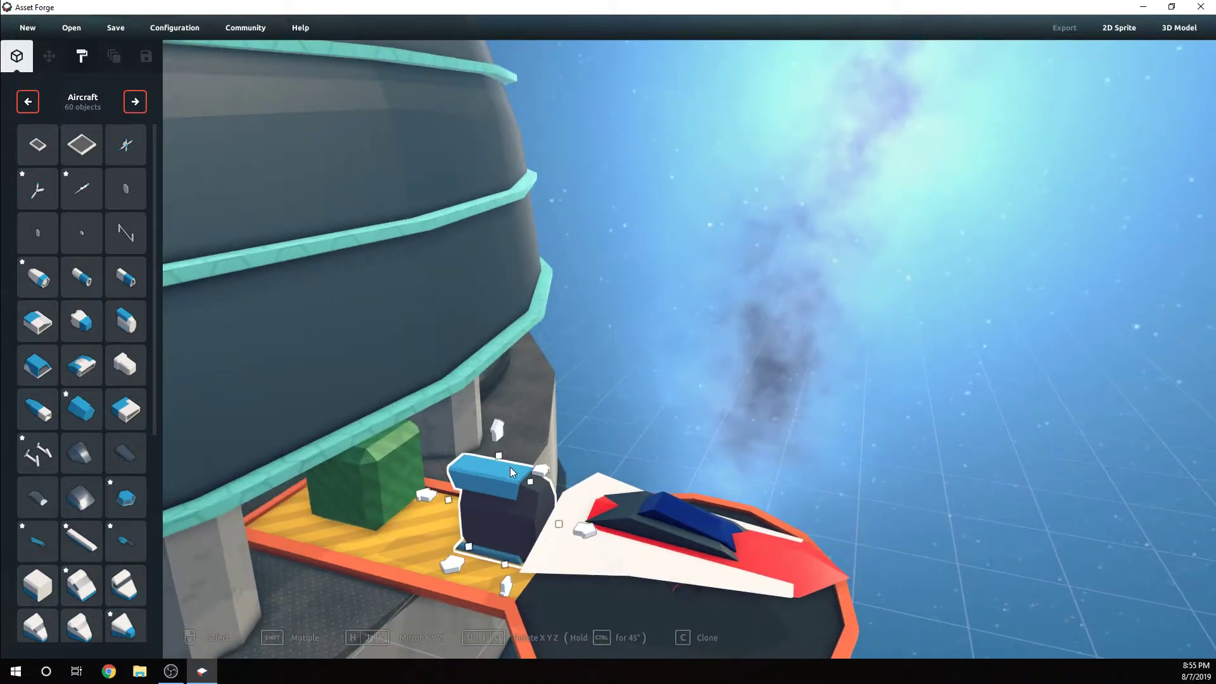
{"action": "mouse_move", "coordinate": [498, 456]}
{"action": "left_mouse_down"}
{"action": "mouse_move", "coordinate": [492, 493]}
{"action": "mouse_move", "coordinate": [499, 462]}
{"action": "left_mouse_up"}
{"action": "key", "text": "u"}
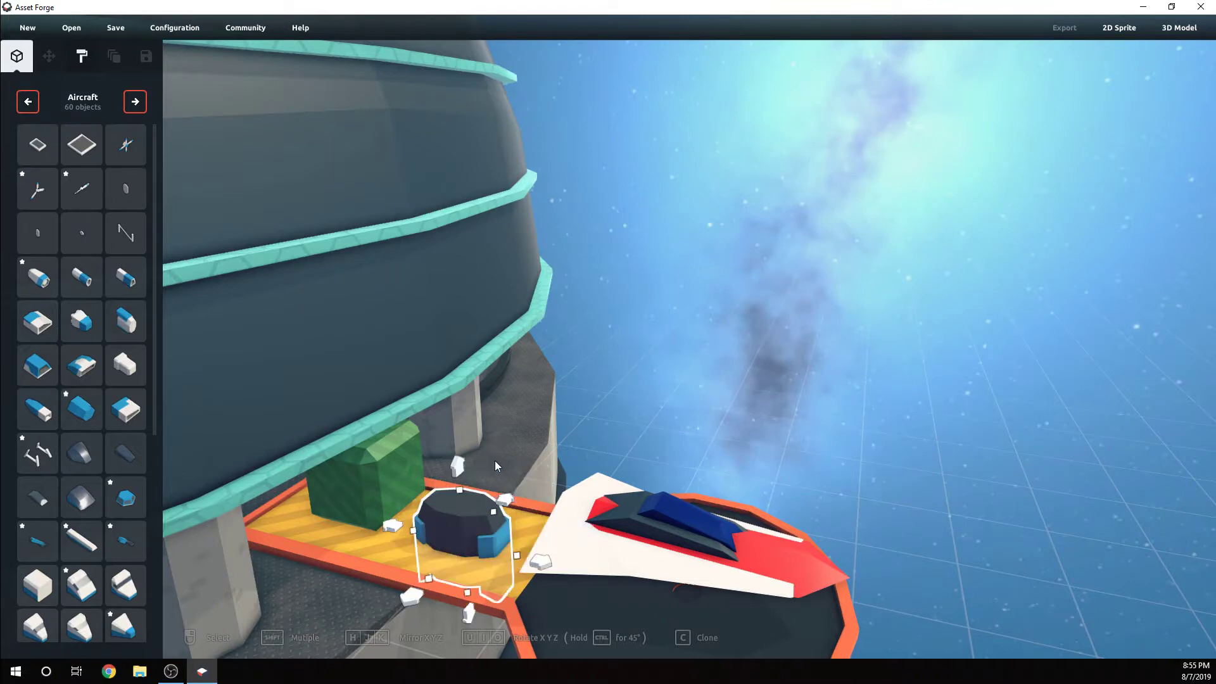
{"action": "key", "text": "u"}
{"action": "key", "text": "u"}
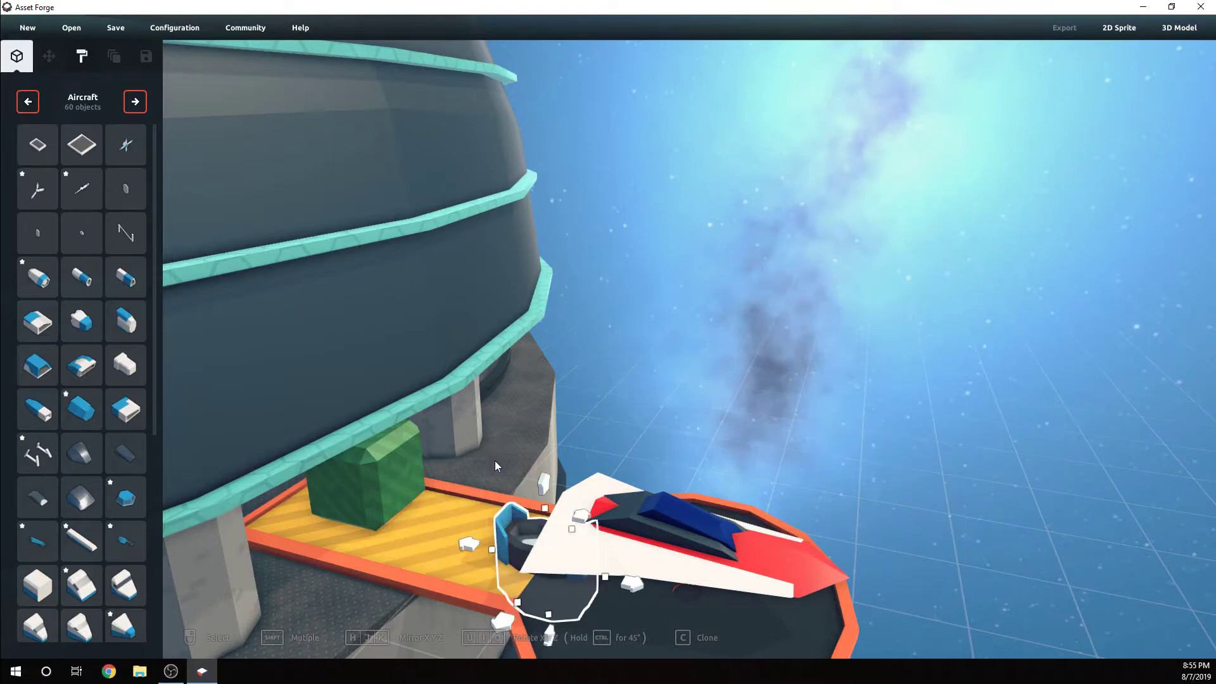
{"action": "key", "text": "u"}
{"action": "key", "text": "u"}
{"action": "key", "text": "u"}
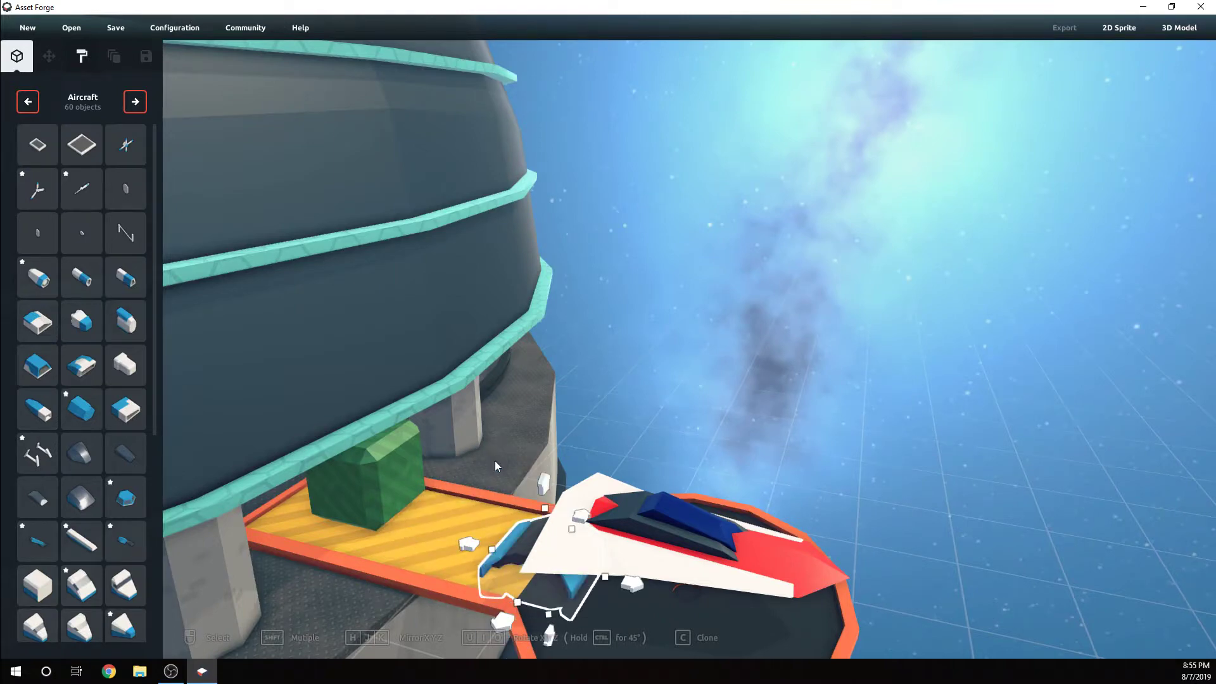
{"action": "key", "text": "u"}
{"action": "key", "text": "u"}
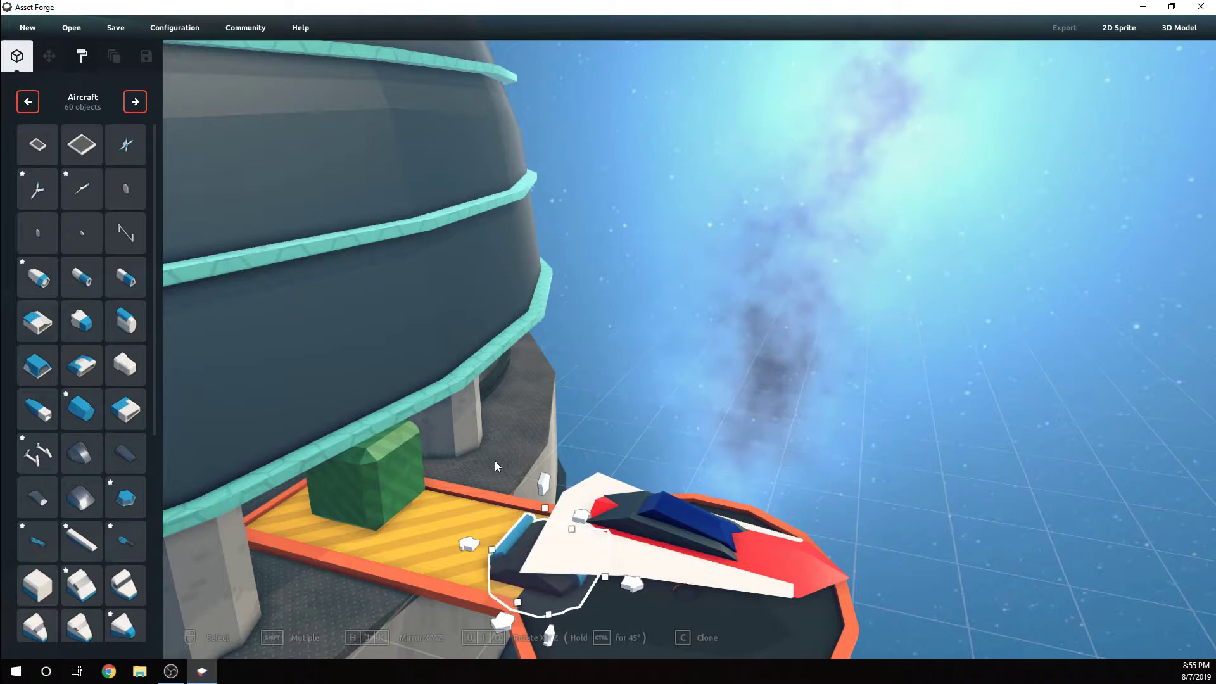
{"action": "key", "text": "i"}
Move the rotated body part forward against the white wing's tail end and adjust its height to the hull
{"action": "right_click_drag", "start_coordinate": [538, 564], "coordinate": [561, 547]}
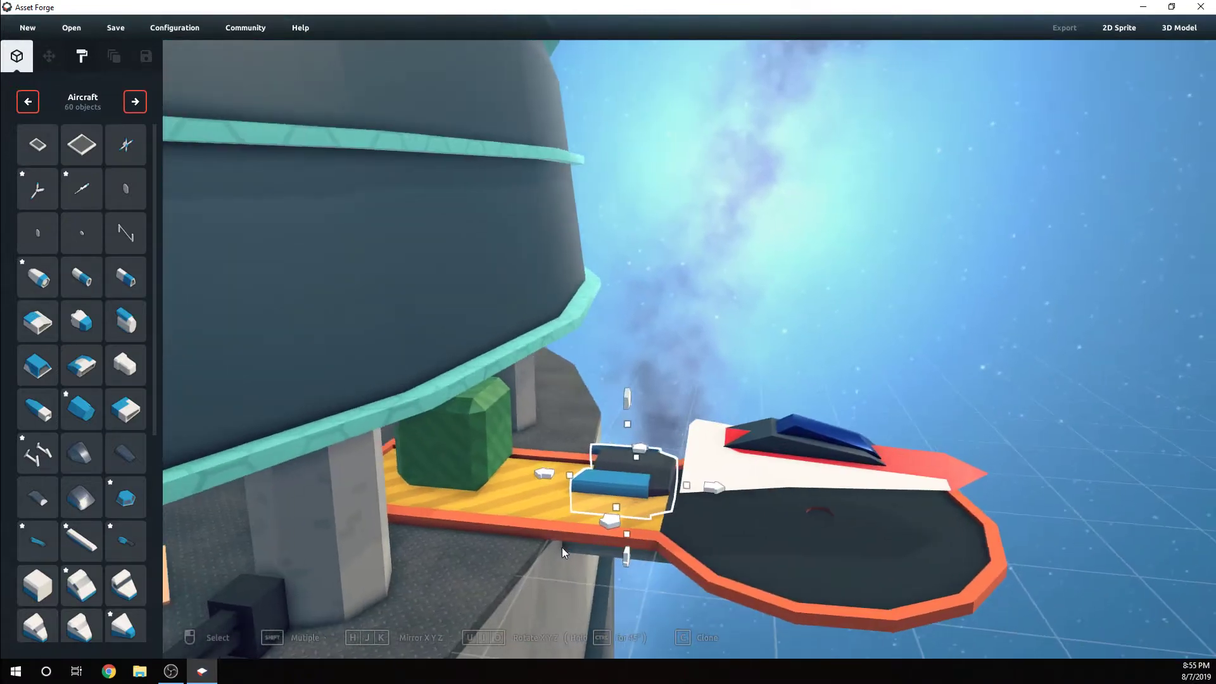
{"action": "left_click_drag", "start_coordinate": [624, 528], "coordinate": [636, 606]}
{"action": "left_click", "coordinate": [709, 515]}
{"action": "left_click", "coordinate": [646, 505]}
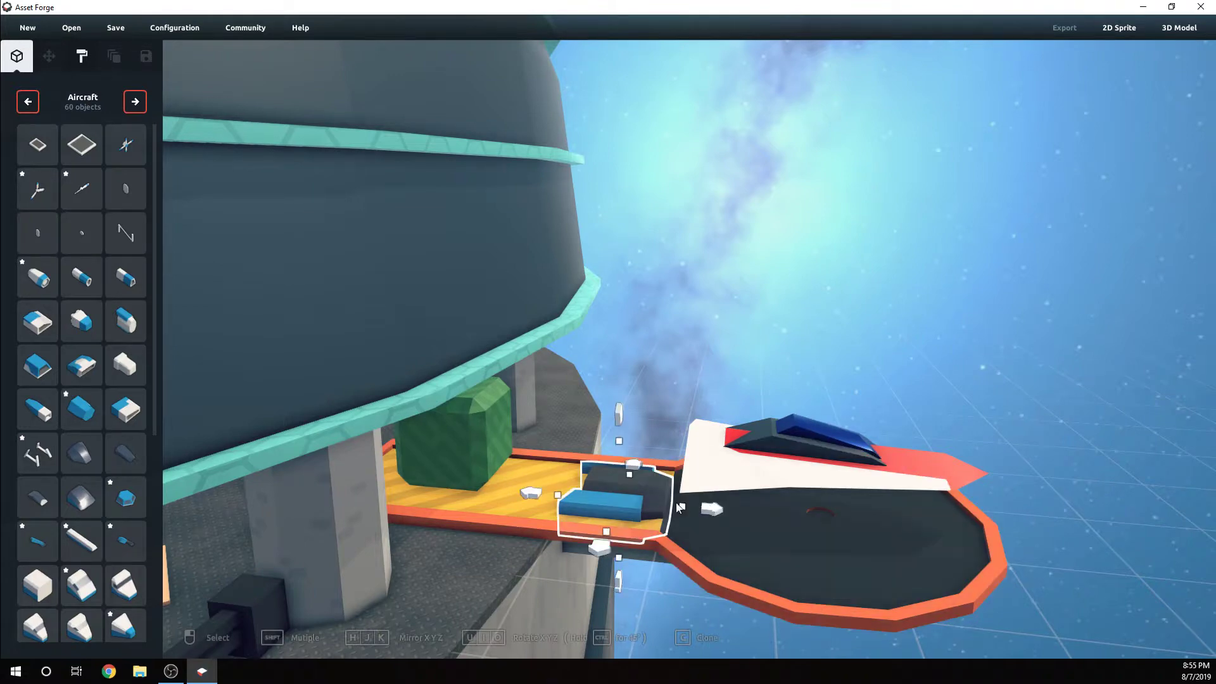
{"action": "left_click_drag", "start_coordinate": [717, 512], "coordinate": [771, 515]}
{"action": "left_click_drag", "start_coordinate": [677, 423], "coordinate": [696, 357]}
{"action": "right_click_drag", "start_coordinate": [694, 363], "coordinate": [703, 420]}
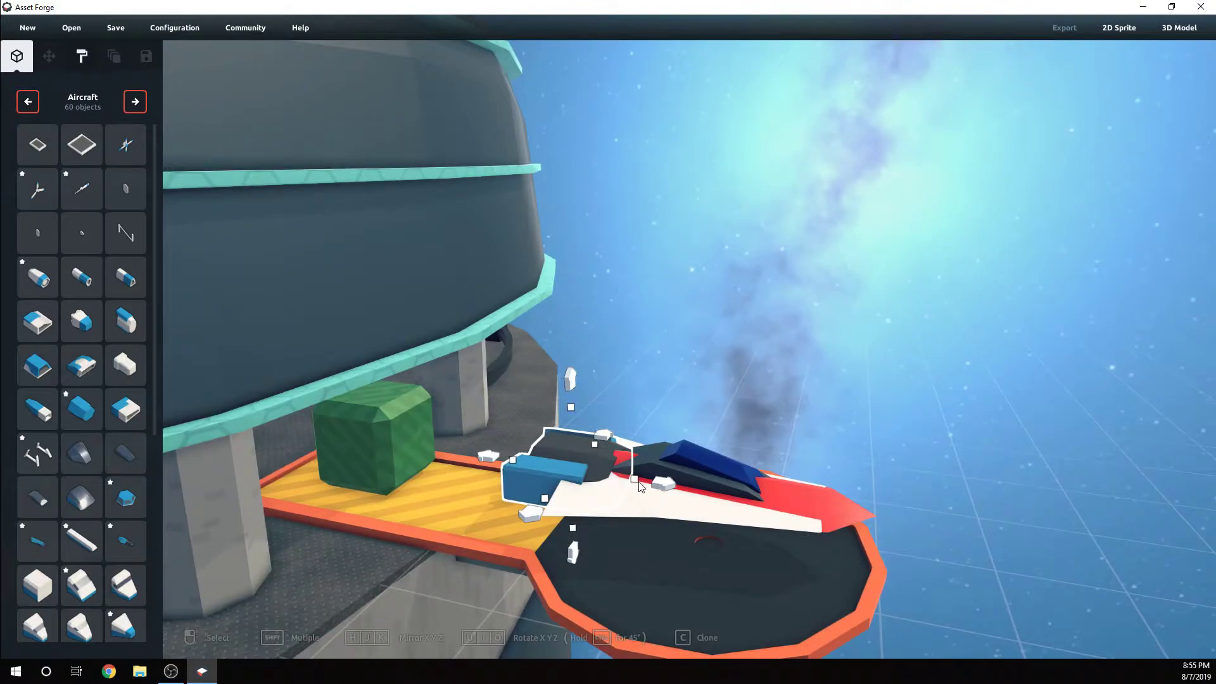
Move the rear aircraft body part slightly farther forward and raise it to 0.7 so it lines up with the hull
{"action": "left_click_drag", "start_coordinate": [664, 486], "coordinate": [678, 490]}
{"action": "left_click", "coordinate": [815, 385]}
{"action": "right_click_drag", "start_coordinate": [815, 385], "coordinate": [675, 447]}
{"action": "left_click", "coordinate": [571, 388]}
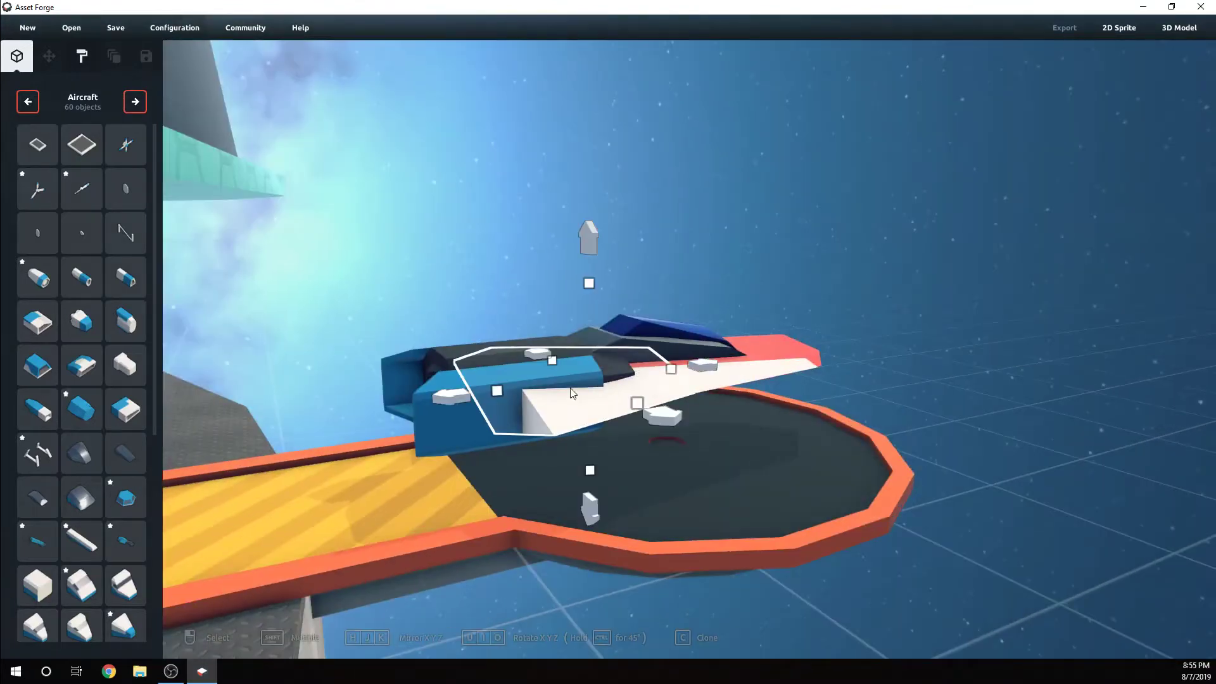
{"action": "left_click_drag", "start_coordinate": [589, 283], "coordinate": [588, 247]}
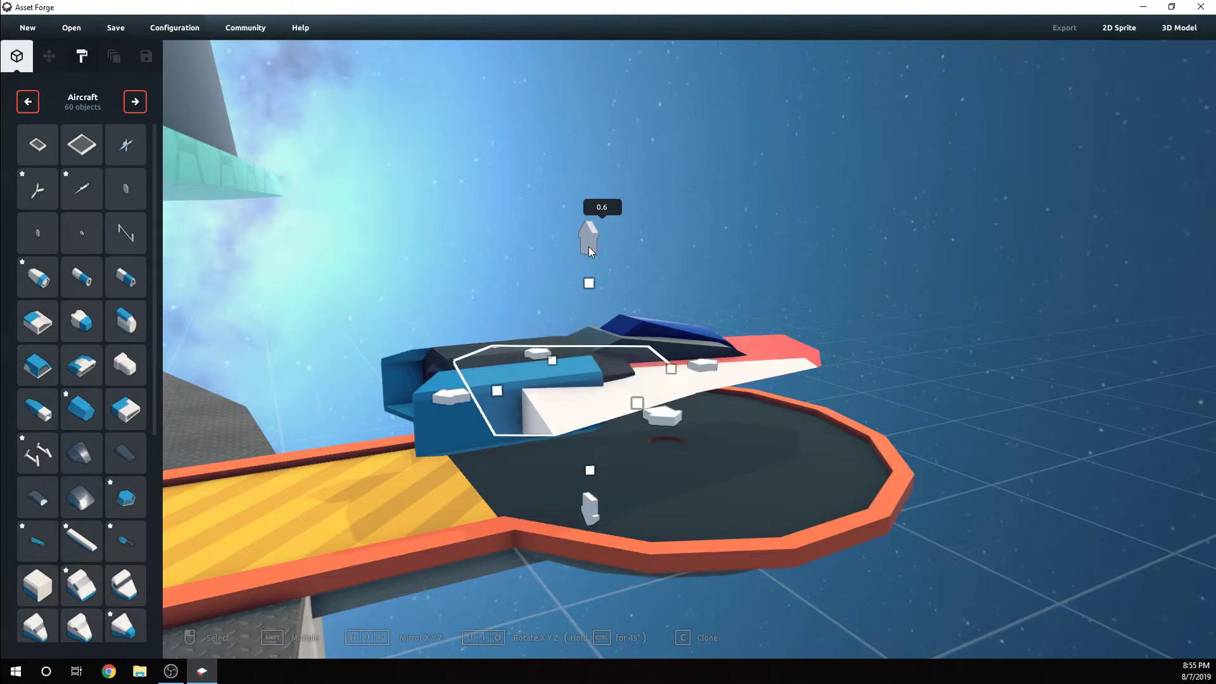
{"action": "left_click", "coordinate": [453, 433]}
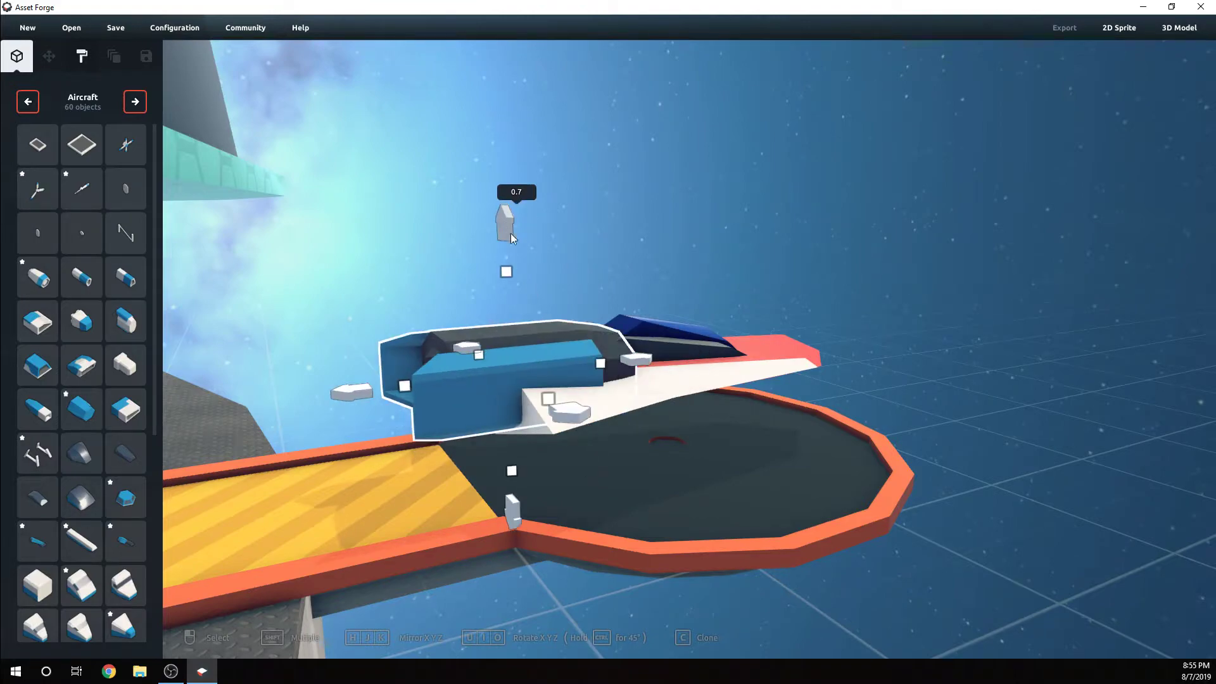
Narrow the rear body part across its width to 0.9 so it fits between the white wings
{"action": "left_click", "coordinate": [691, 277]}
{"action": "right_click_drag", "start_coordinate": [691, 277], "coordinate": [638, 433]}
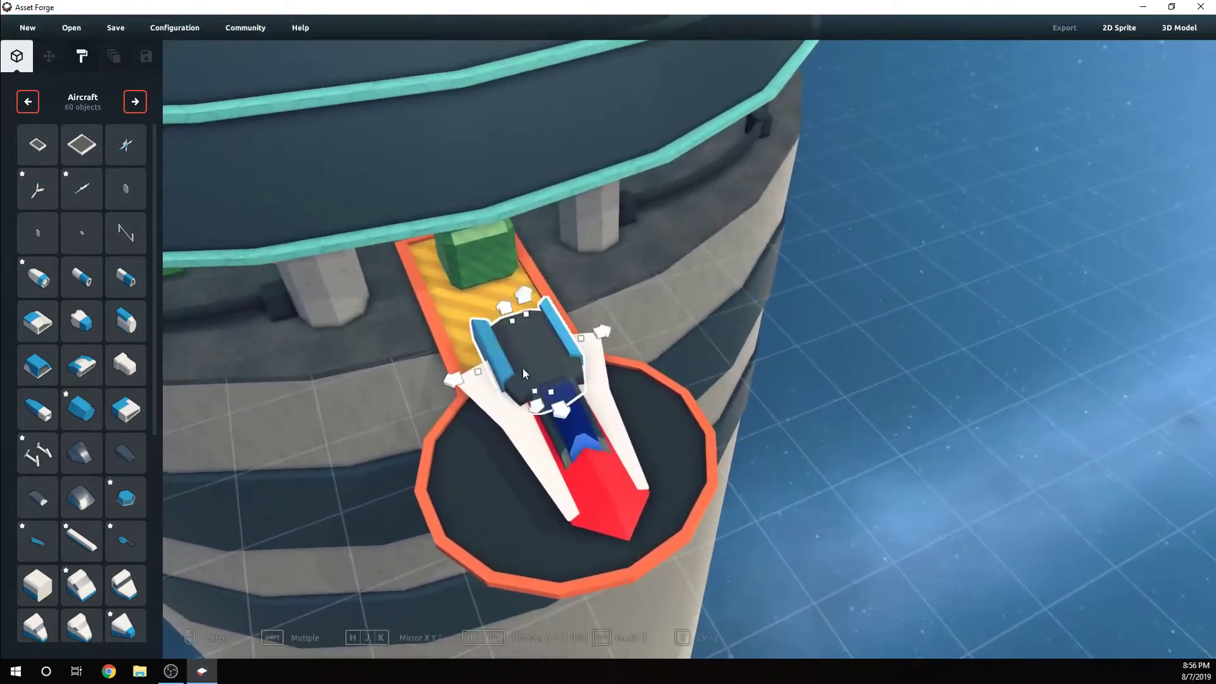
{"action": "left_click", "coordinate": [481, 371]}
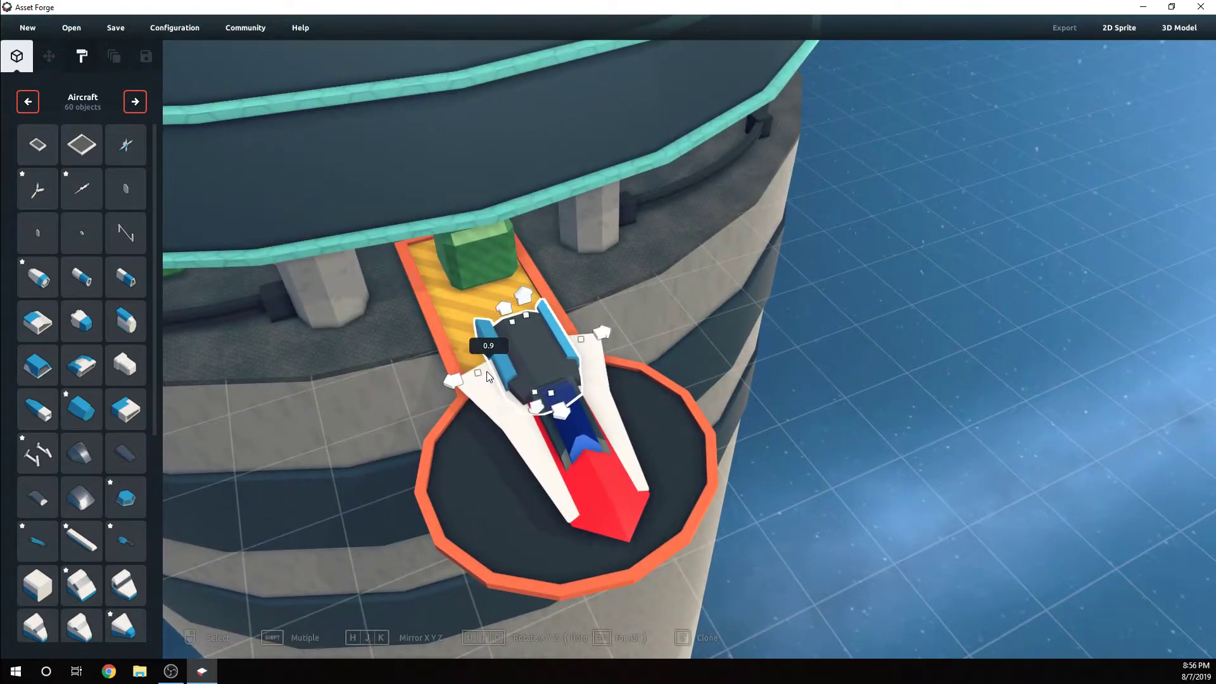
{"action": "left_click", "coordinate": [731, 340]}
{"action": "key", "text": "ctrl+z"}
{"action": "left_click", "coordinate": [813, 339]}
{"action": "right_click_drag", "start_coordinate": [814, 340], "coordinate": [756, 335]}
{"action": "left_click", "coordinate": [565, 334]}
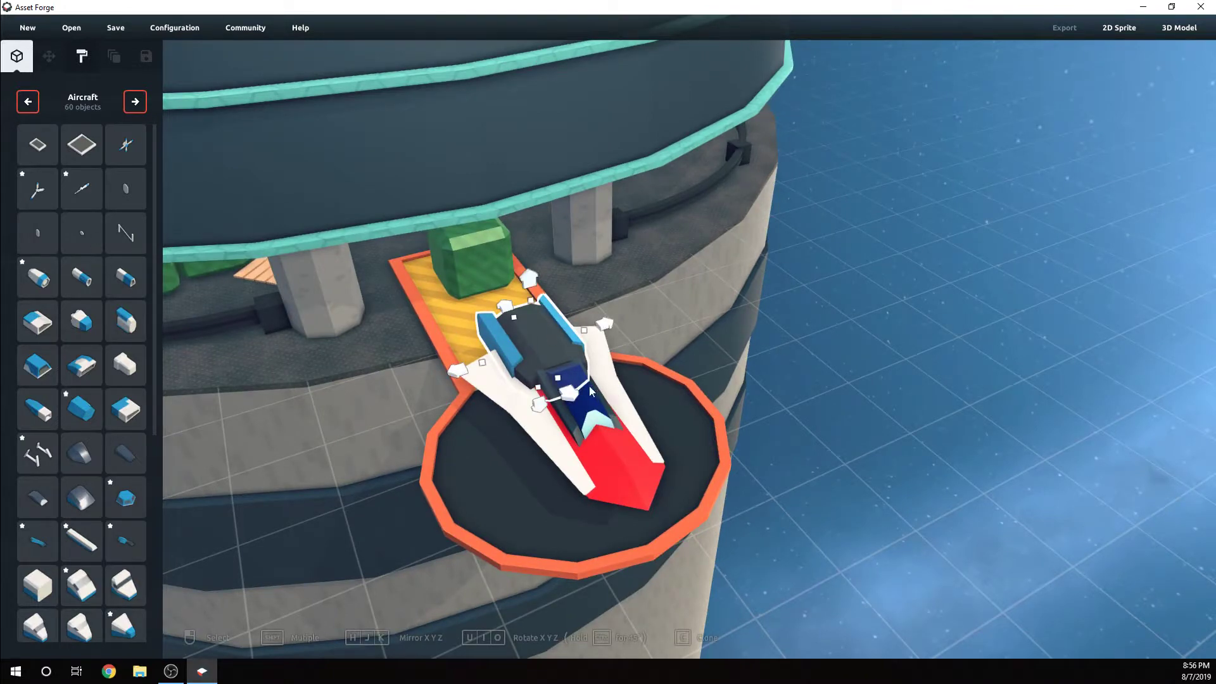
Paint the rear body part's blue side panels with the red #FF0000 material and pick the aqua #75FFDA material
{"action": "left_click", "coordinate": [79, 58]}
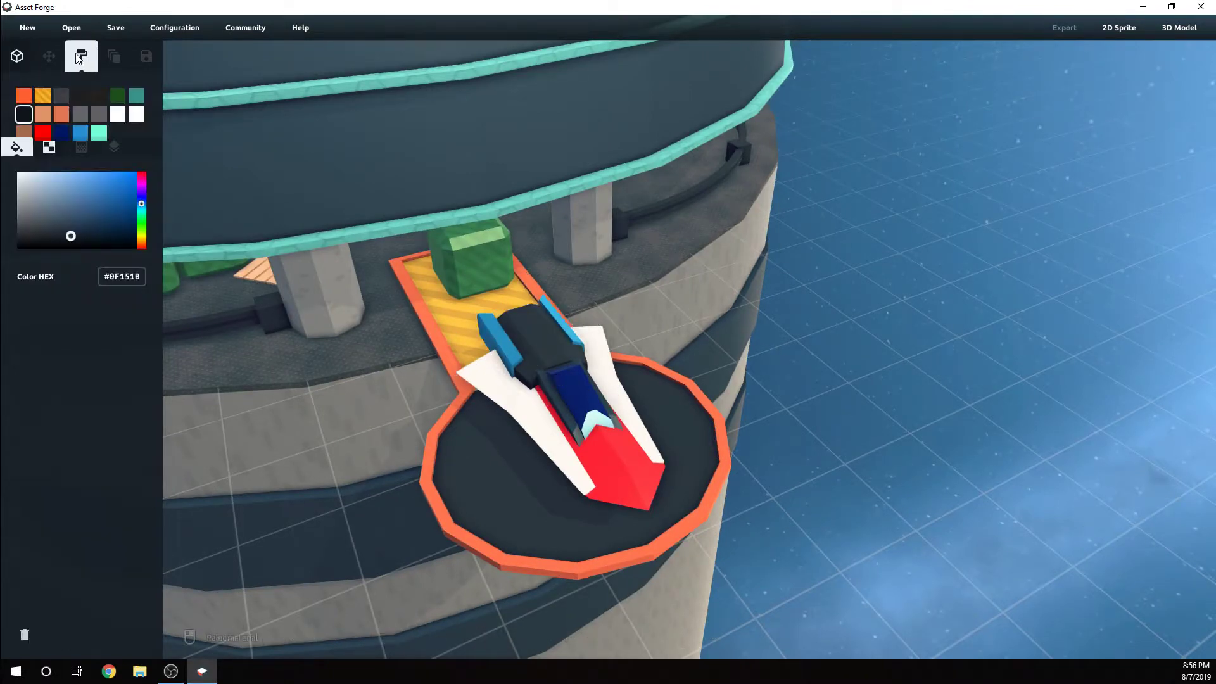
{"action": "left_click", "coordinate": [43, 133]}
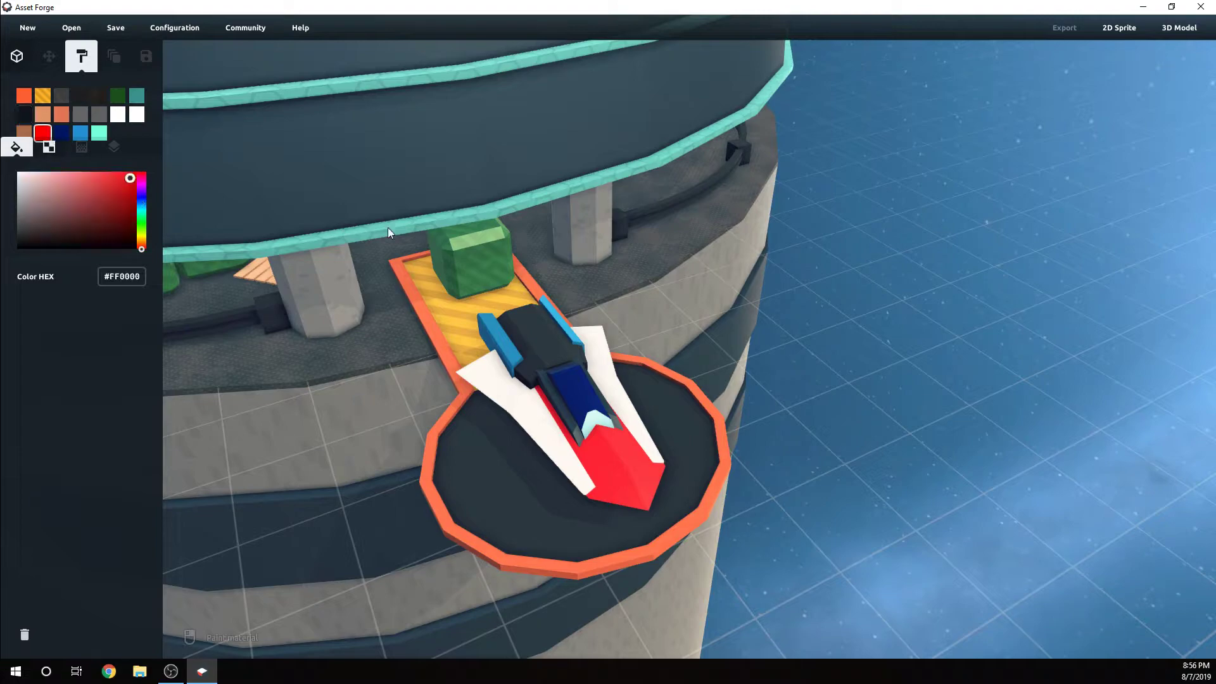
{"action": "right_click_drag", "start_coordinate": [567, 336], "coordinate": [866, 357]}
{"action": "scroll", "coordinate": [516, 426], "scroll_direction": "up", "scroll_amount": 3}
{"action": "scroll", "coordinate": [635, 411], "scroll_direction": "up", "scroll_amount": 2}
{"action": "left_click", "coordinate": [99, 133]}
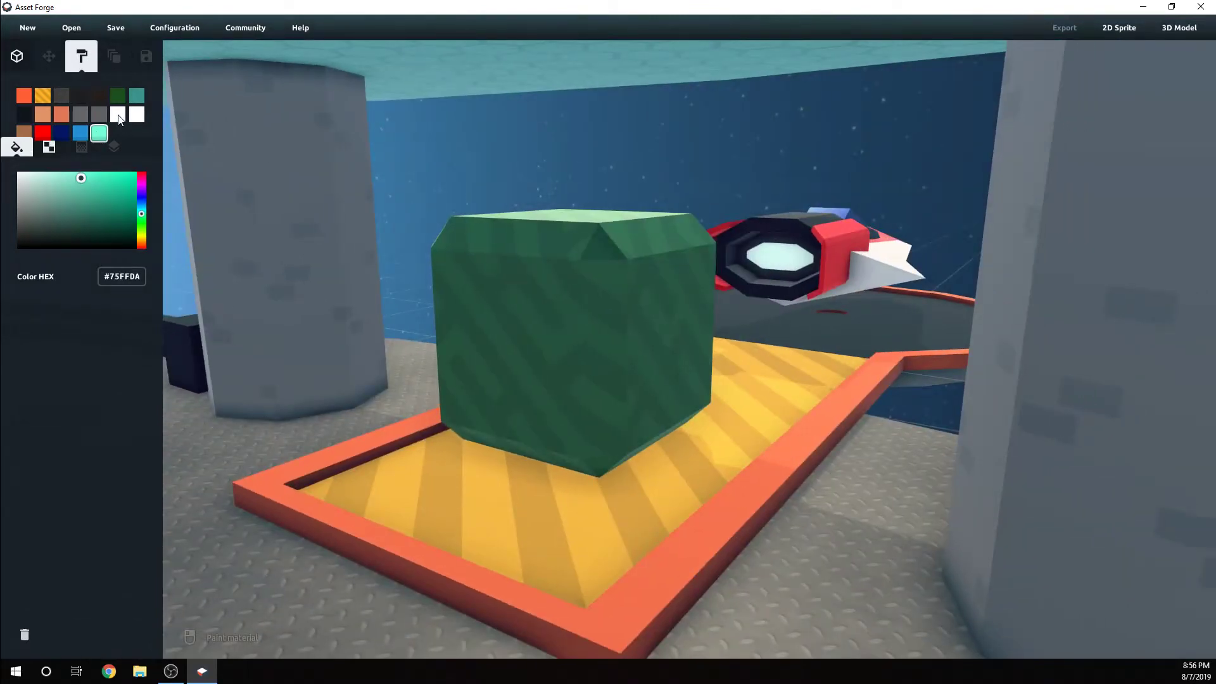
{"action": "right_click_drag", "start_coordinate": [515, 157], "coordinate": [344, 174]}
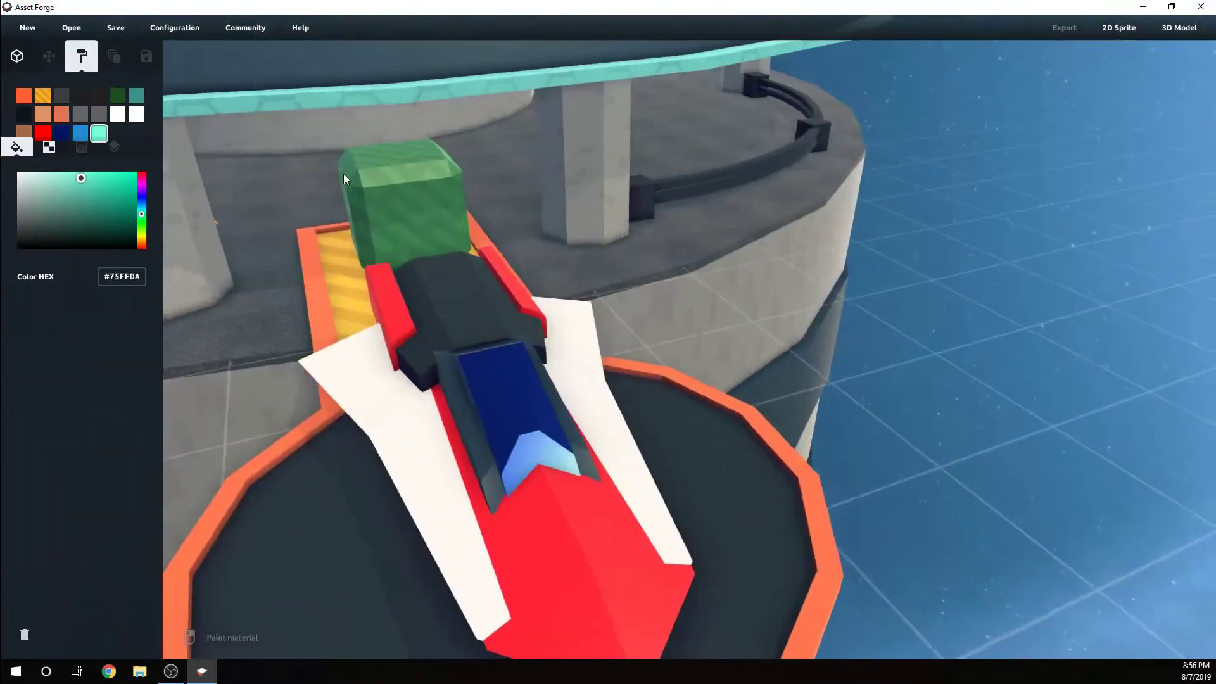
{"action": "left_click", "coordinate": [62, 133]}
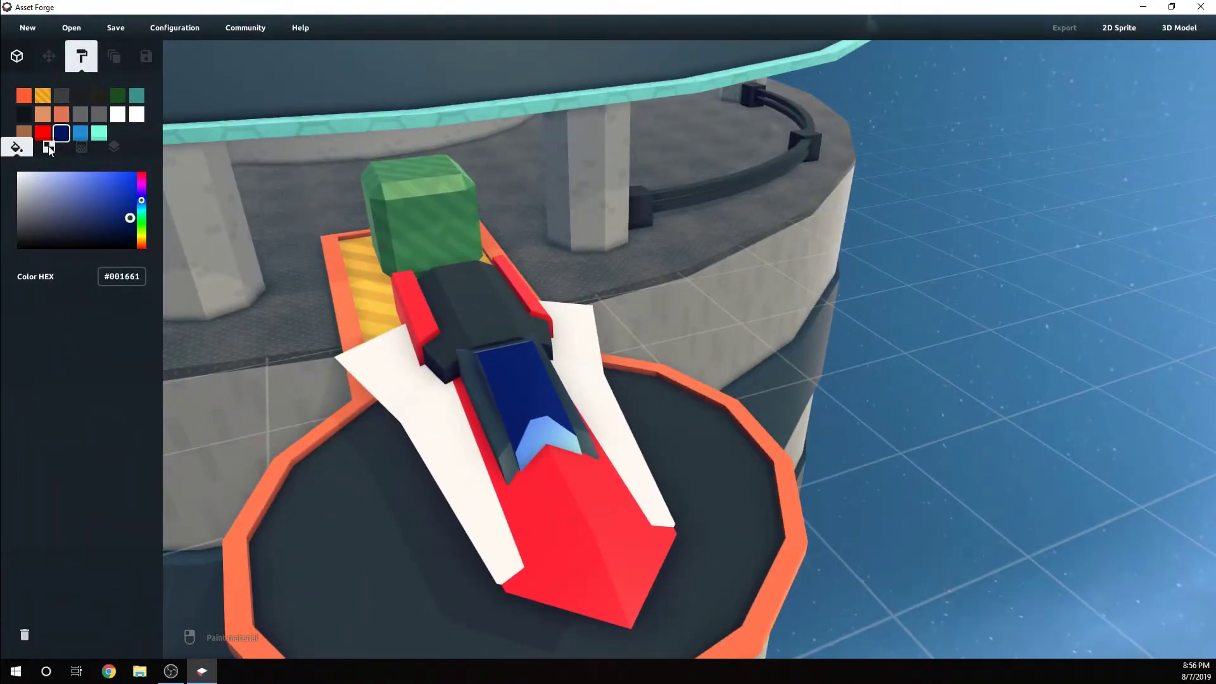
{"action": "left_click", "coordinate": [49, 152]}
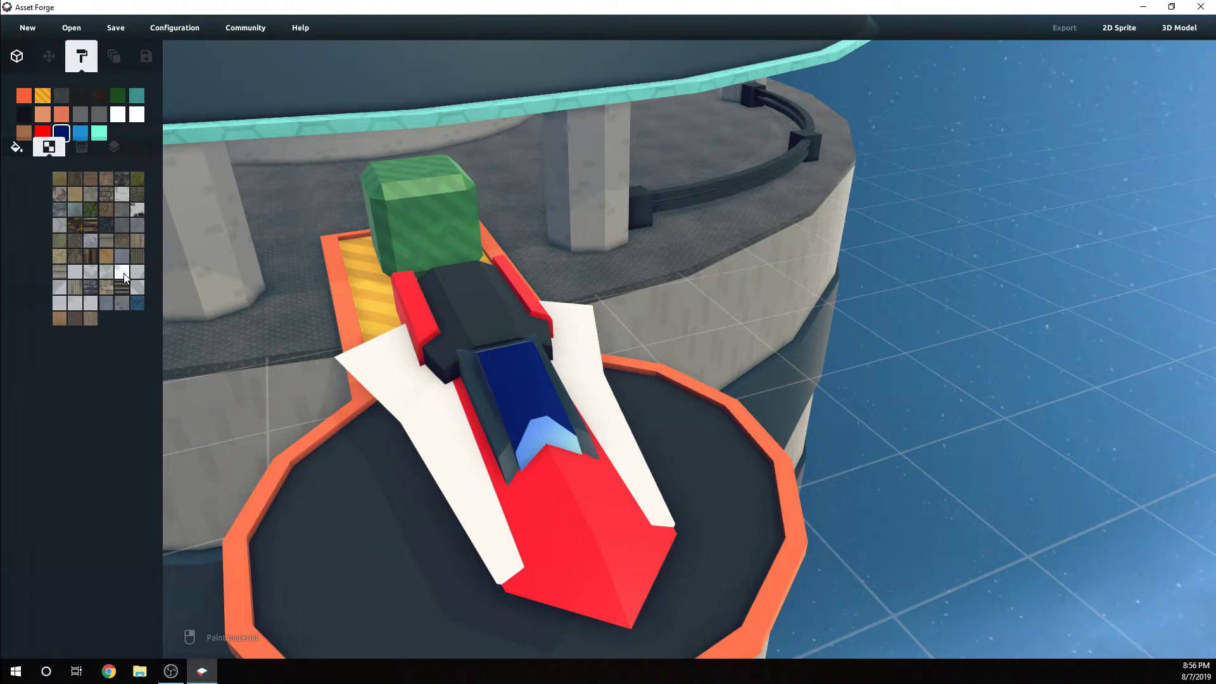
{"action": "left_click", "coordinate": [75, 305]}
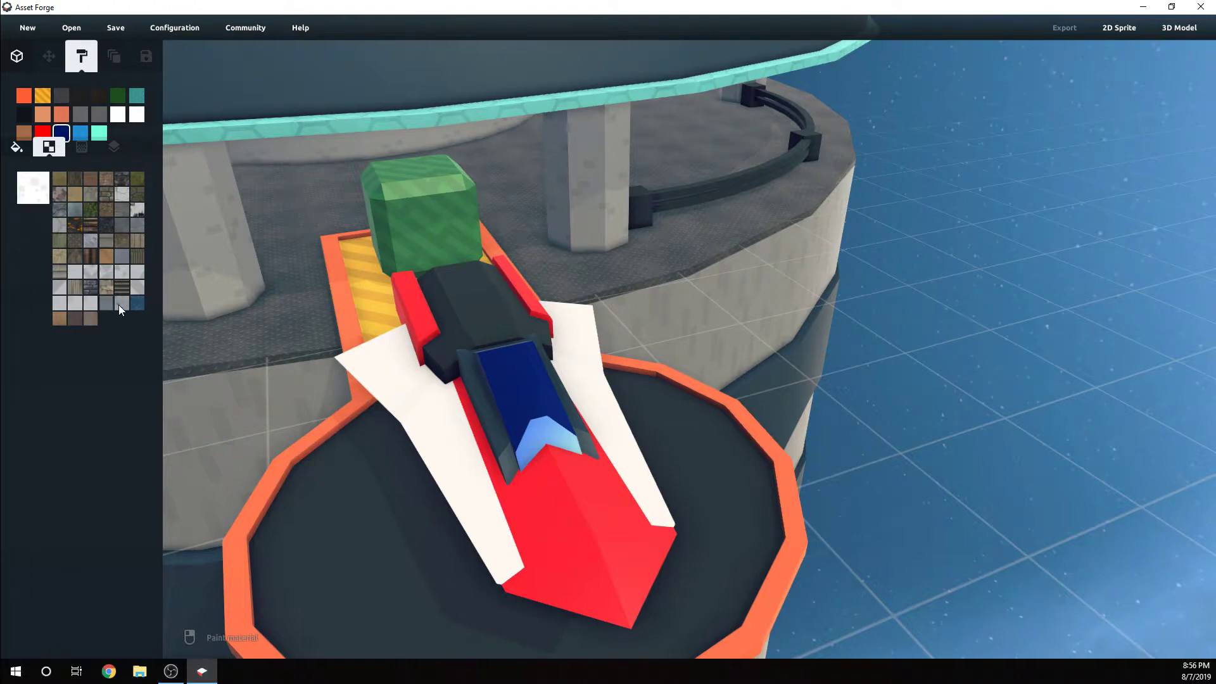
{"action": "left_click", "coordinate": [33, 189]}
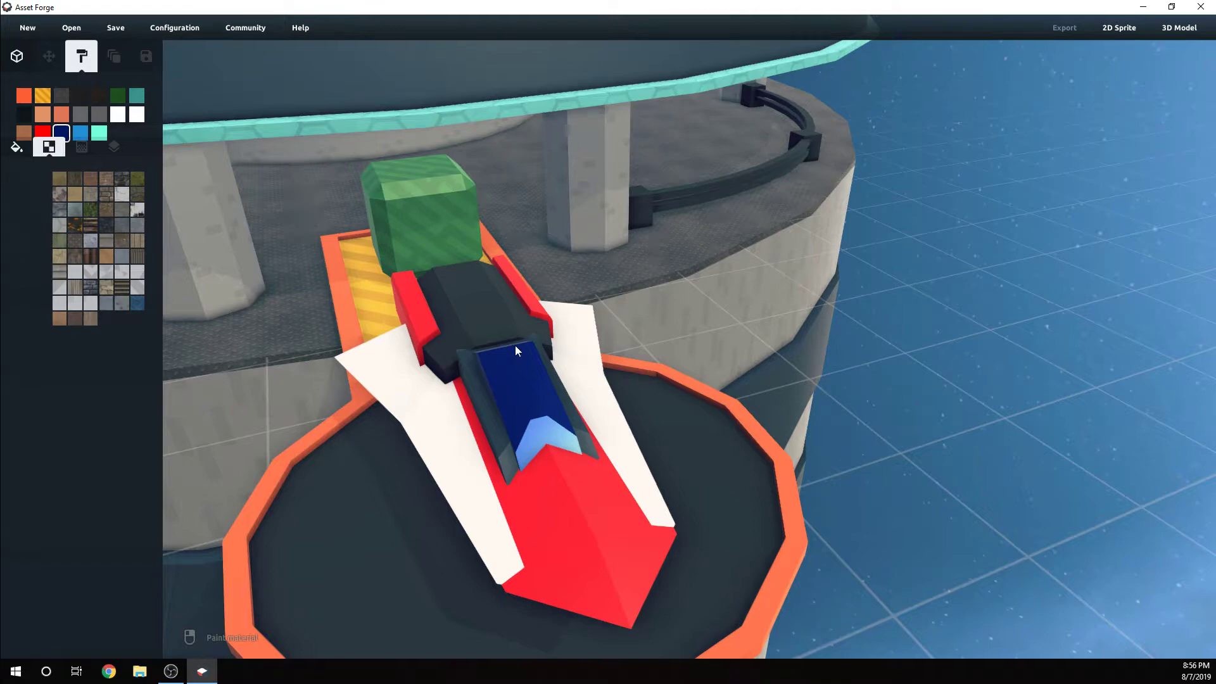
Give the red #FF0000 material a wide diagonal-stripe texture and check it on the ship from several angles
{"action": "left_click", "coordinate": [43, 131]}
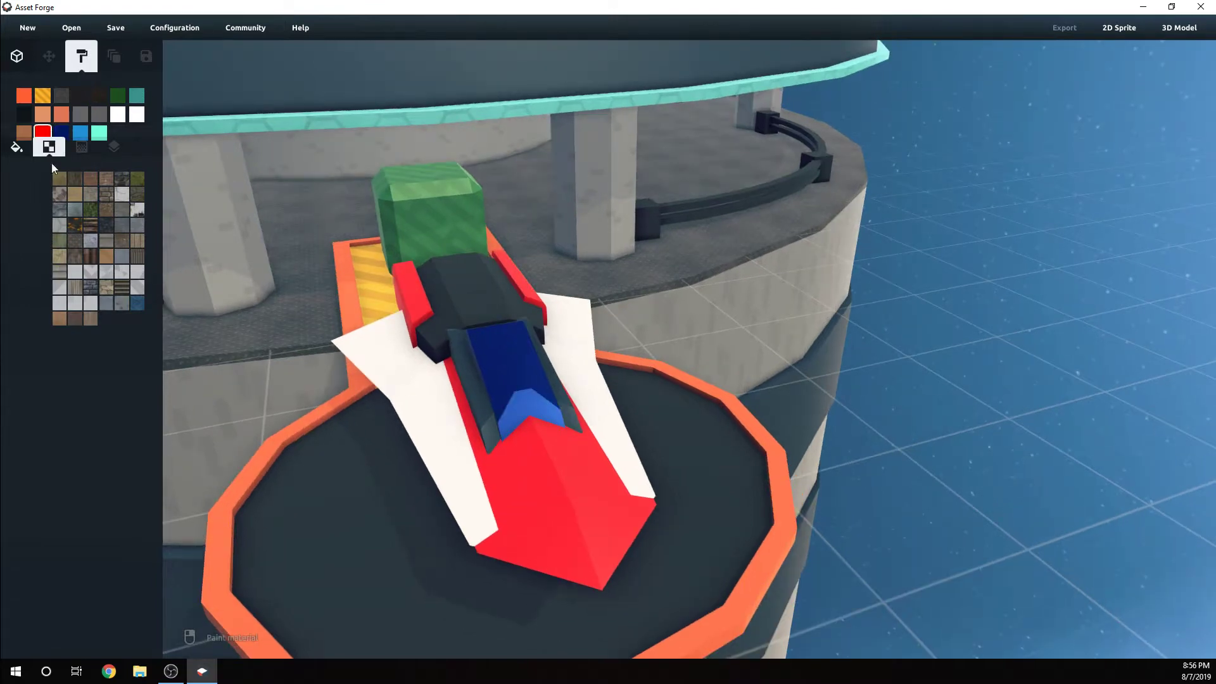
{"action": "left_click", "coordinate": [88, 275]}
{"action": "right_click_drag", "start_coordinate": [564, 479], "coordinate": [558, 479]}
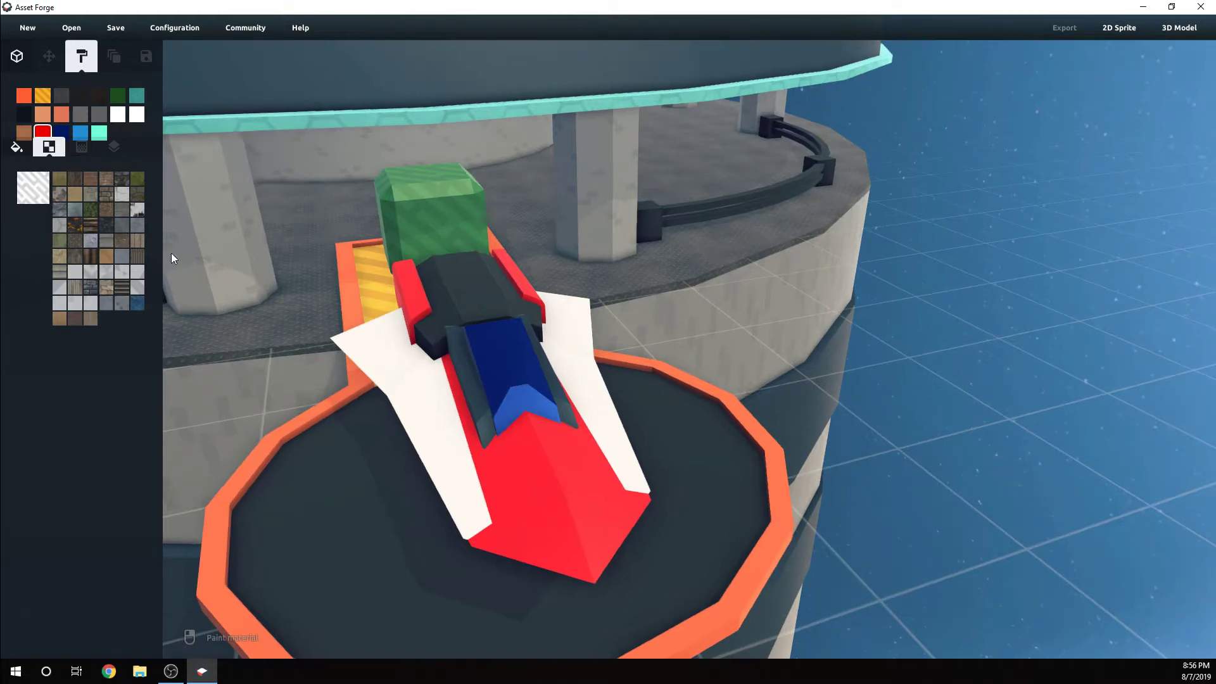
{"action": "left_click", "coordinate": [137, 287]}
{"action": "right_click_drag", "start_coordinate": [522, 455], "coordinate": [563, 469]}
{"action": "right_click_drag", "start_coordinate": [467, 478], "coordinate": [479, 273]}
{"action": "right_click_drag", "start_coordinate": [390, 317], "coordinate": [729, 348]}
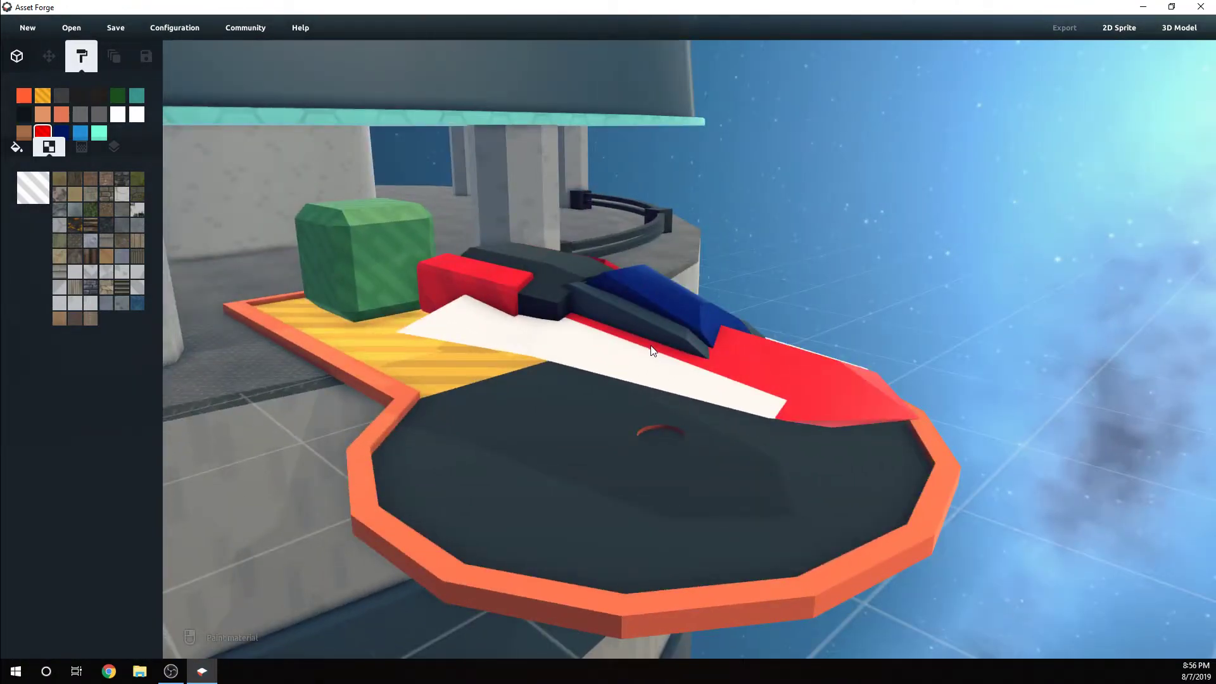
{"action": "right_click_drag", "start_coordinate": [652, 349], "coordinate": [564, 413]}
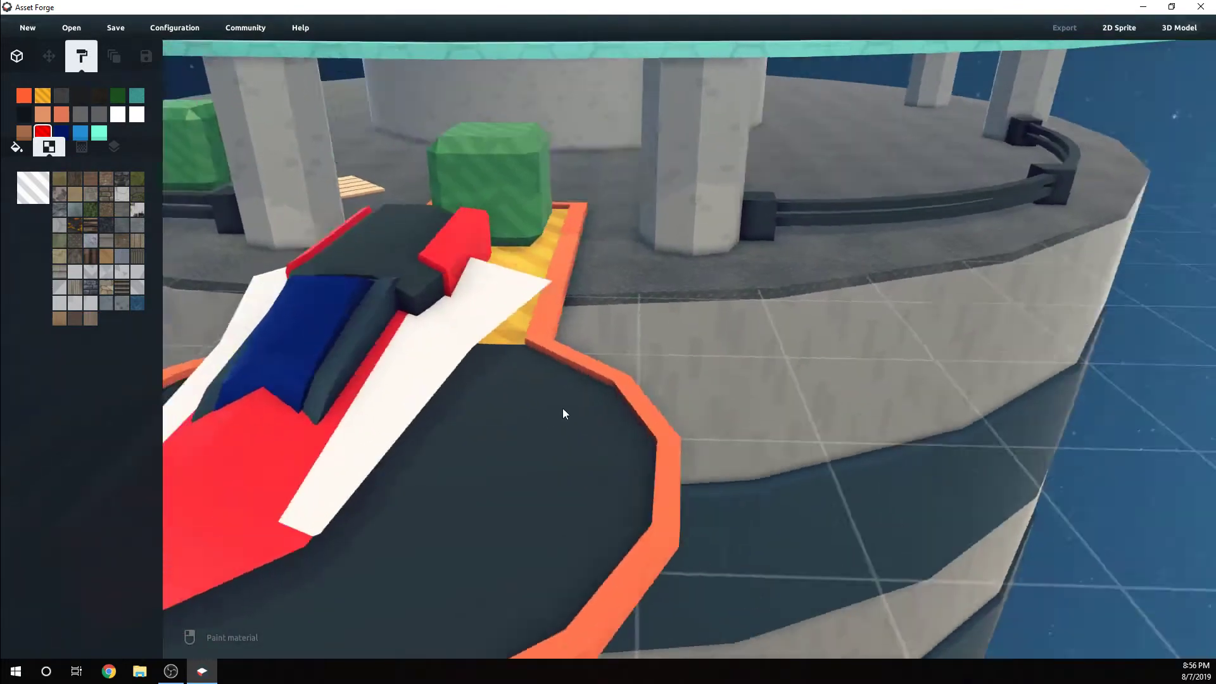
{"action": "scroll", "coordinate": [563, 413], "scroll_direction": "down", "scroll_amount": 5}
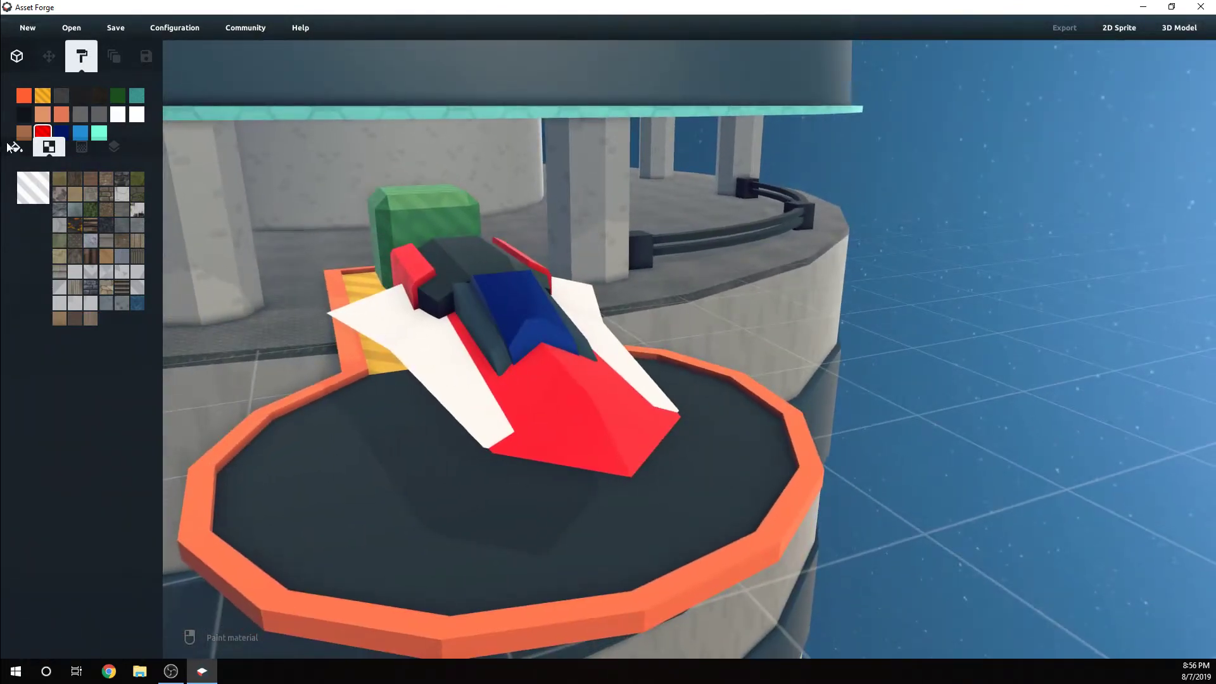
Darken the red material of the rear body part's side panels to #B00505
{"action": "left_click", "coordinate": [11, 146]}
{"action": "left_click_drag", "start_coordinate": [129, 181], "coordinate": [130, 199]}
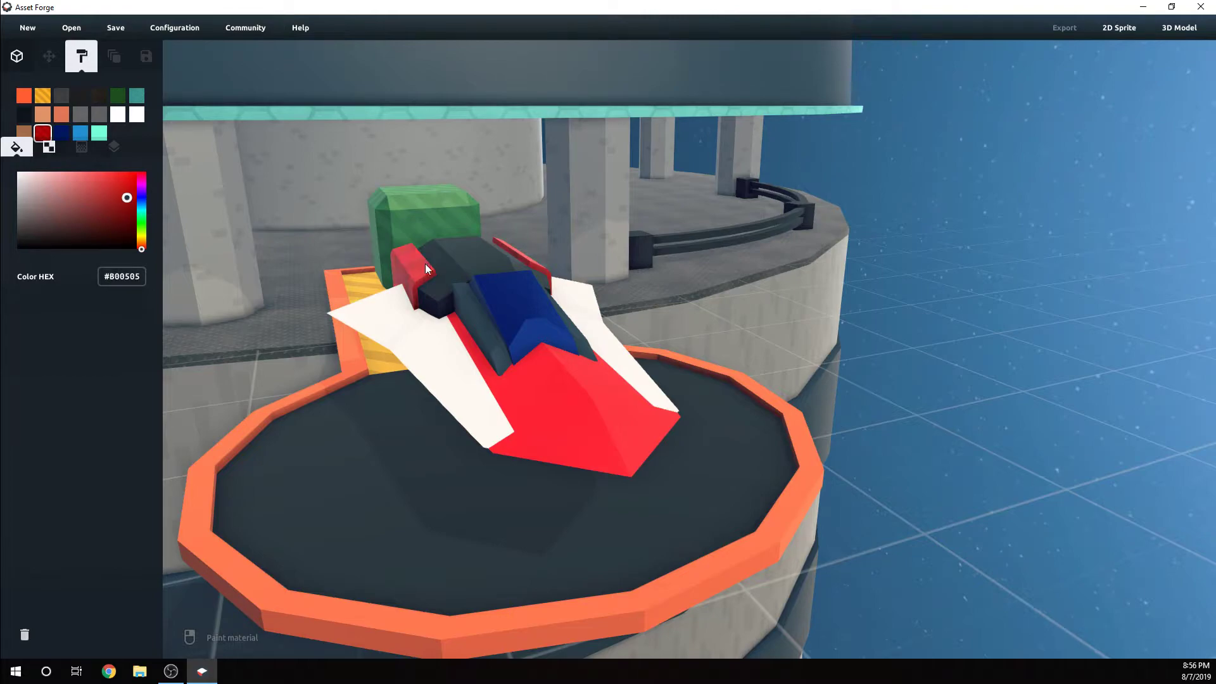
{"action": "right_click_drag", "start_coordinate": [425, 264], "coordinate": [409, 261]}
{"action": "right_click_drag", "start_coordinate": [343, 345], "coordinate": [619, 315]}
{"action": "scroll", "coordinate": [619, 314], "scroll_direction": "up", "scroll_amount": 3}
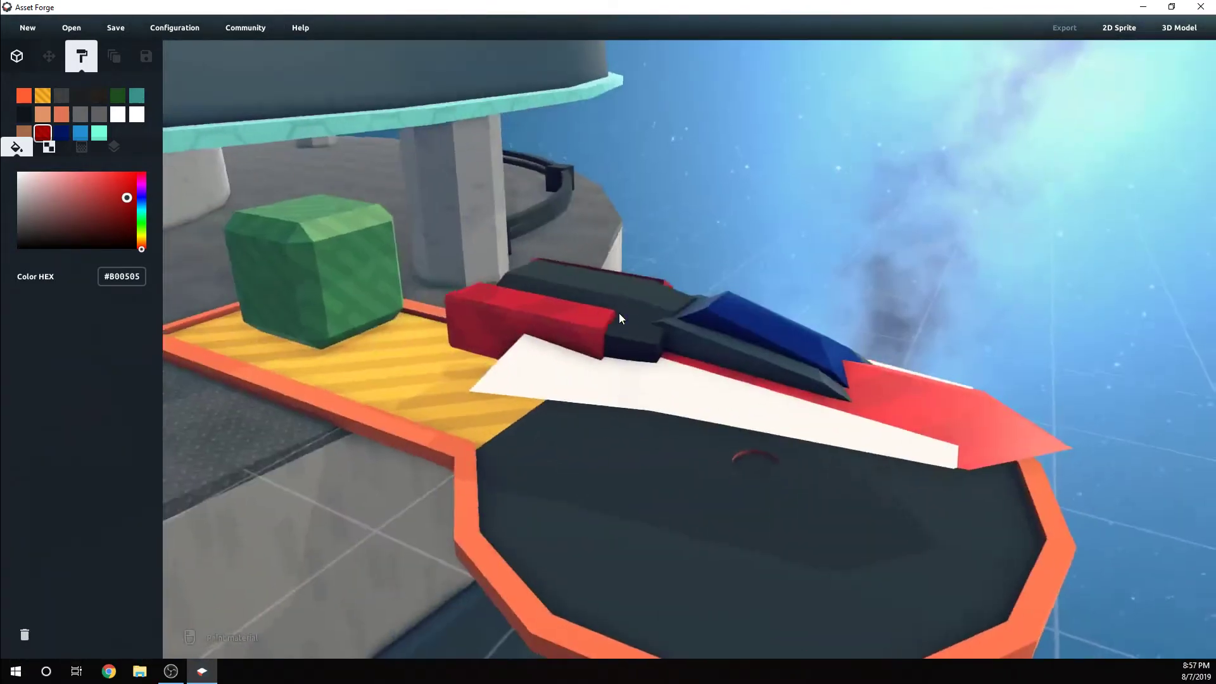
Shift the rear body part slightly toward the nose and fine-tune its height against the wings
{"action": "left_click", "coordinate": [17, 58]}
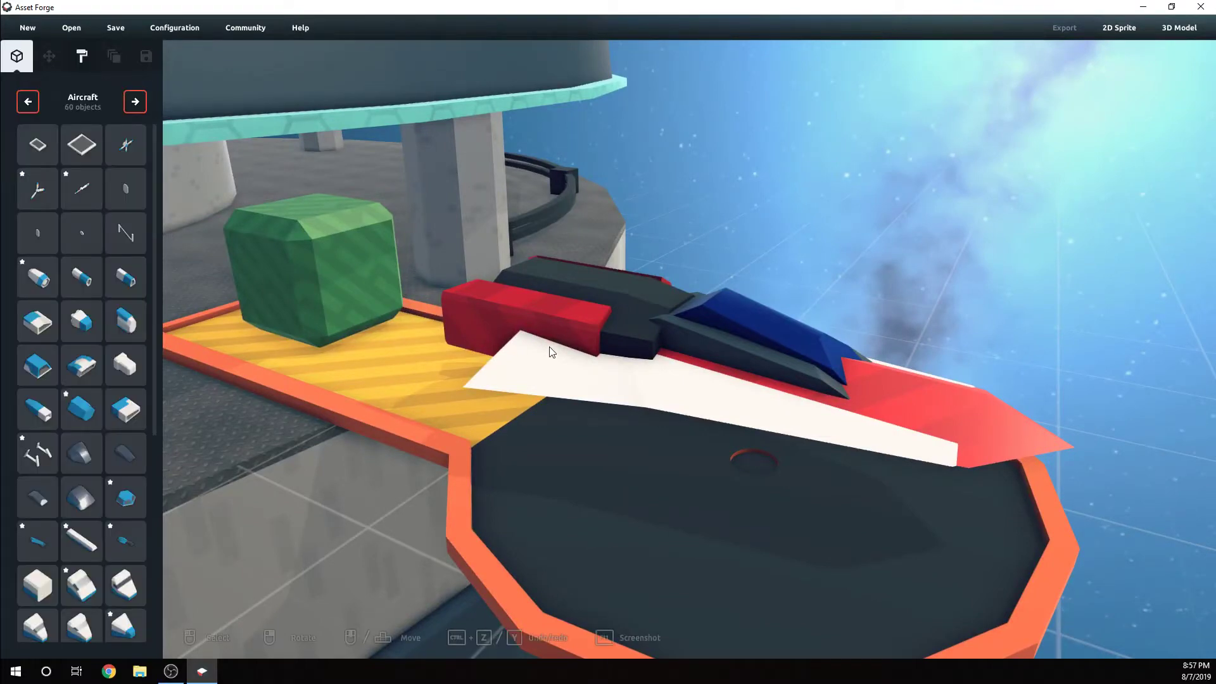
{"action": "left_click", "coordinate": [656, 317]}
{"action": "left_click_drag", "start_coordinate": [670, 340], "coordinate": [726, 357]}
{"action": "left_click", "coordinate": [763, 284]}
{"action": "right_click_drag", "start_coordinate": [764, 283], "coordinate": [919, 241]}
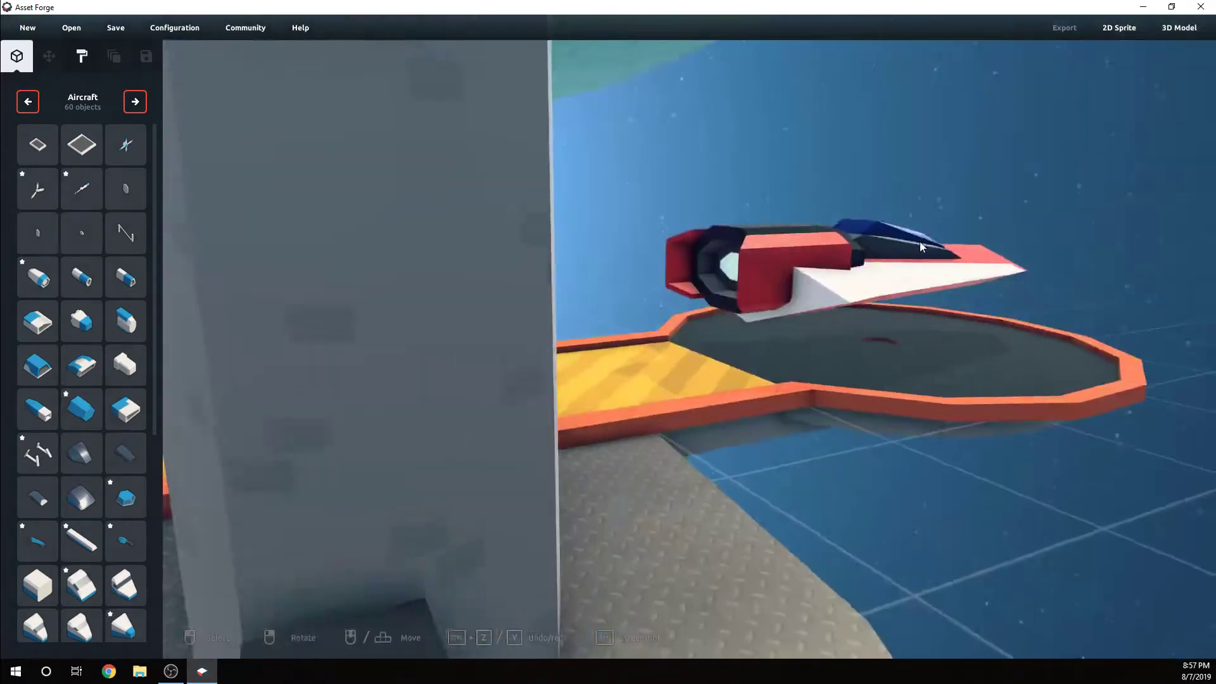
{"action": "left_click", "coordinate": [773, 260]}
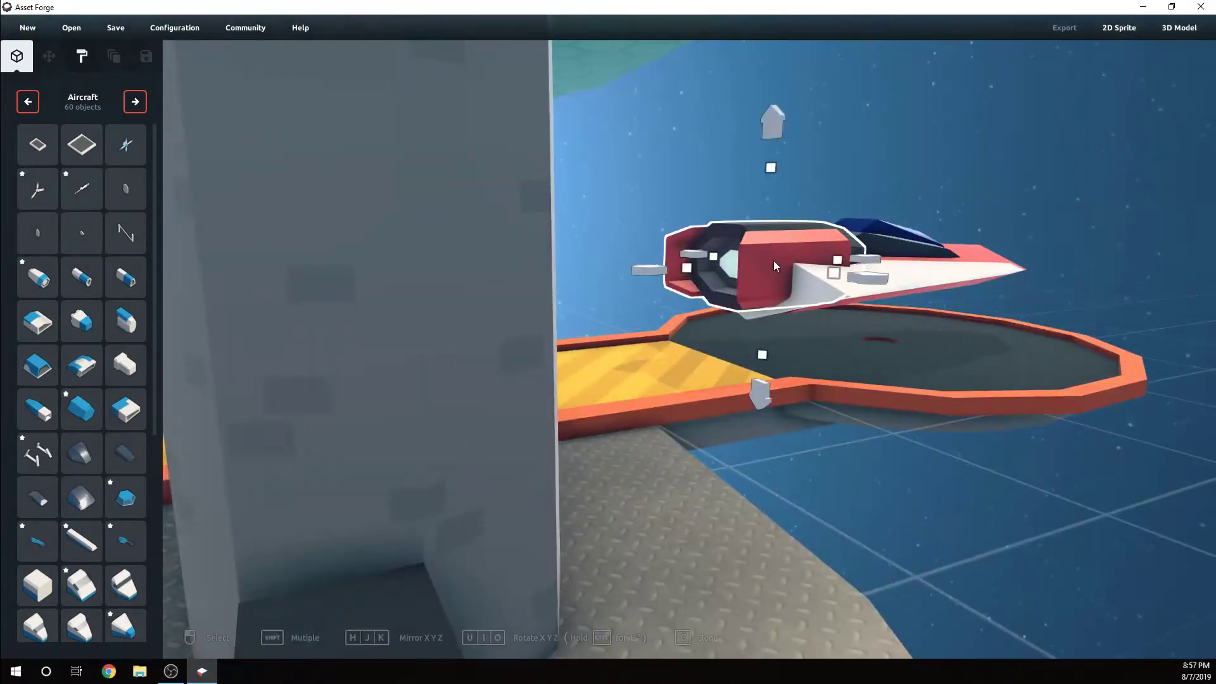
{"action": "left_click", "coordinate": [766, 400]}
{"action": "right_click_drag", "start_coordinate": [1108, 170], "coordinate": [948, 242]}
{"action": "left_click", "coordinate": [947, 242]}
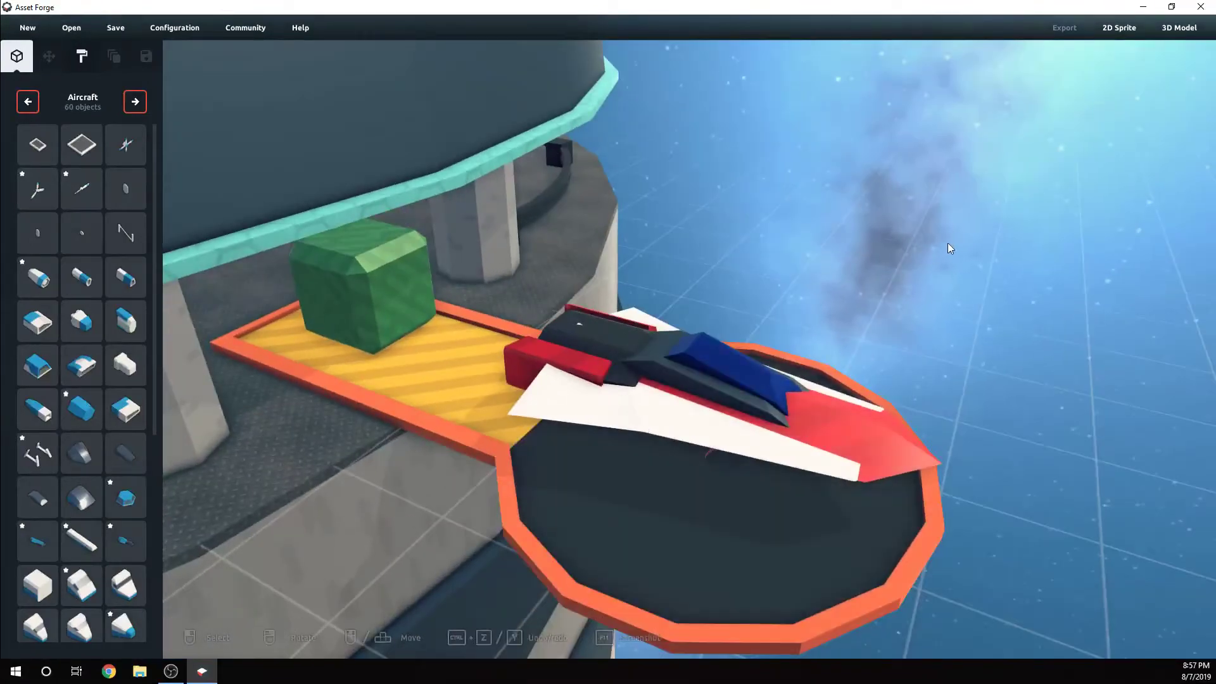
Adjust the piece poking through the dark roof of the rear body part
{"action": "right_click_drag", "start_coordinate": [840, 343], "coordinate": [926, 330]}
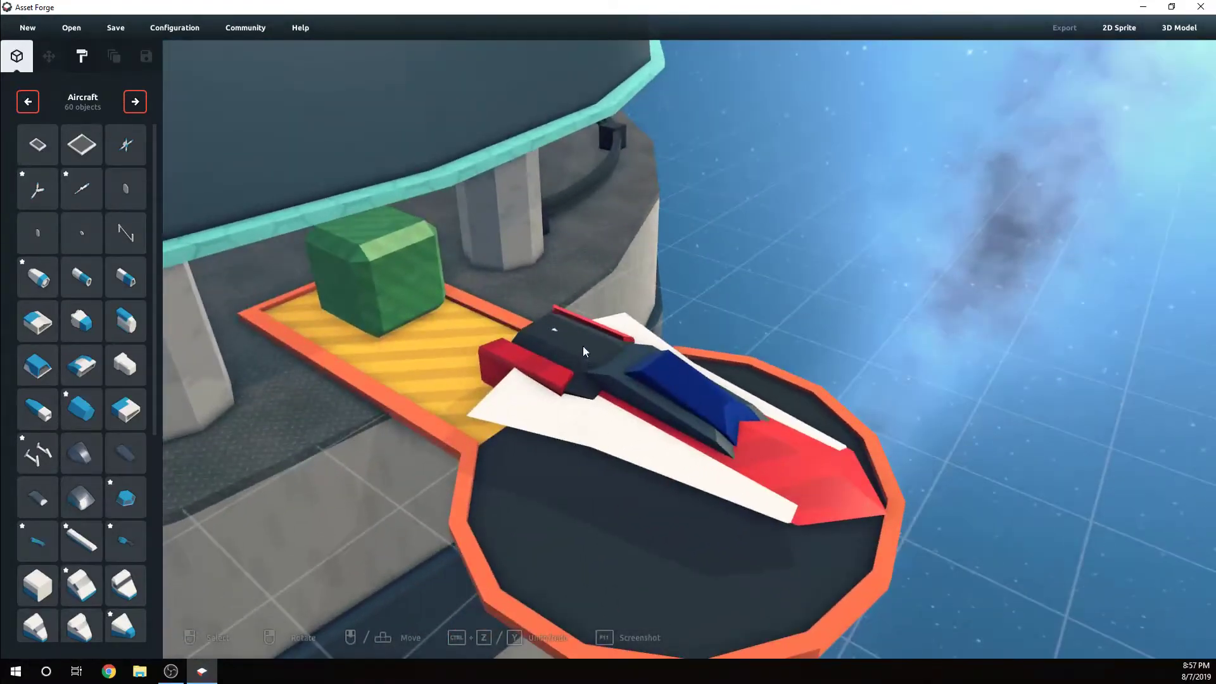
{"action": "left_click", "coordinate": [560, 323]}
{"action": "left_click_drag", "start_coordinate": [565, 300], "coordinate": [608, 264]}
{"action": "right_click_drag", "start_coordinate": [608, 265], "coordinate": [766, 423]}
{"action": "right_click_drag", "start_coordinate": [787, 413], "coordinate": [816, 399]}
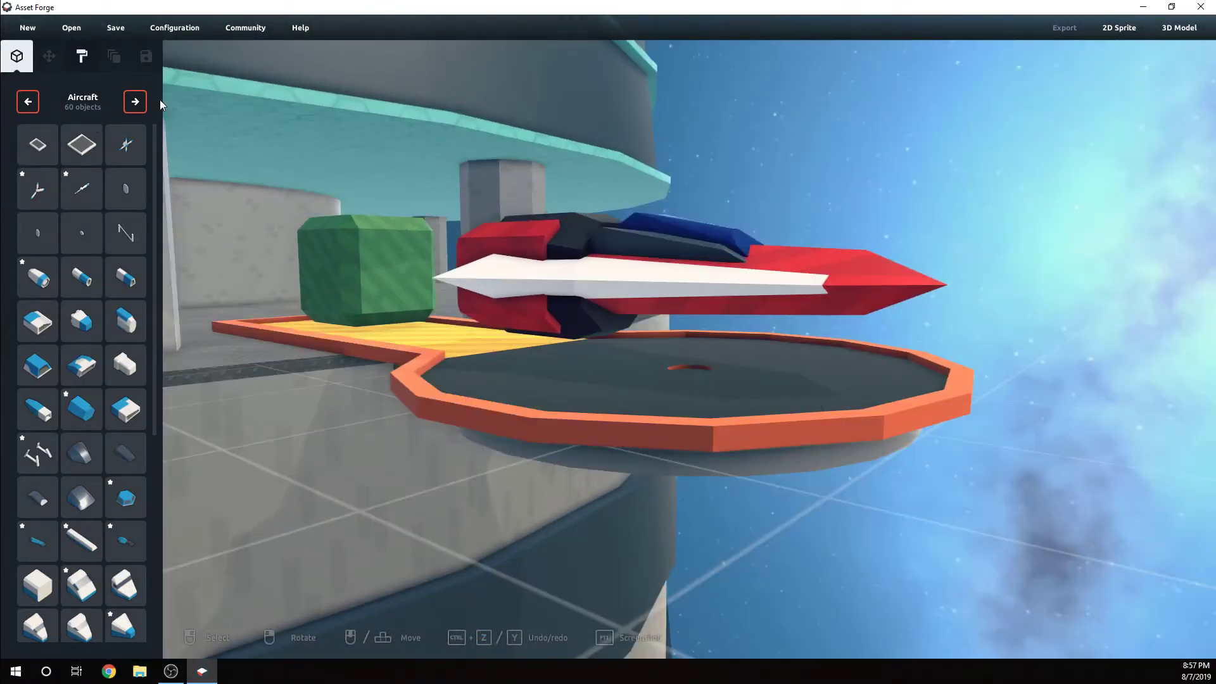
Browse the object library's categories, including Aircraft, Buildings, City, Golf, Primitives and Vehicles, for a part that suits the ship
{"action": "left_click", "coordinate": [134, 103]}
{"action": "left_click", "coordinate": [31, 103]}
{"action": "scroll", "coordinate": [92, 410], "scroll_direction": "down", "scroll_amount": 5}
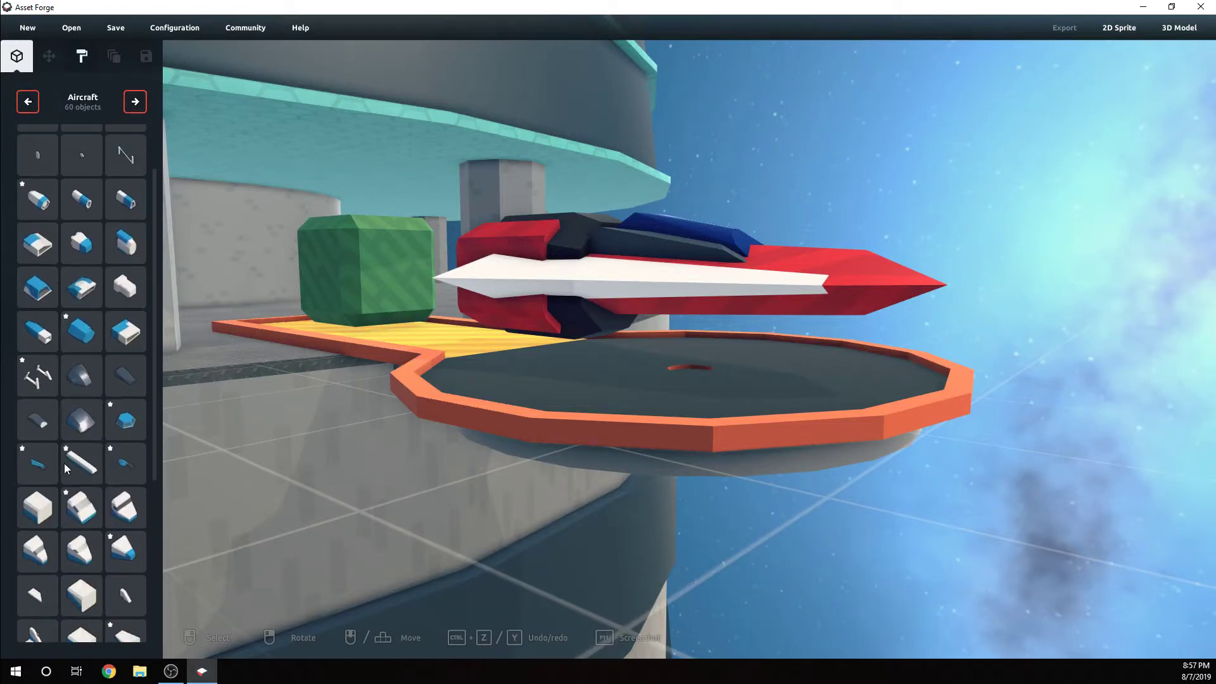
{"action": "scroll", "coordinate": [127, 434], "scroll_direction": "down", "scroll_amount": 1}
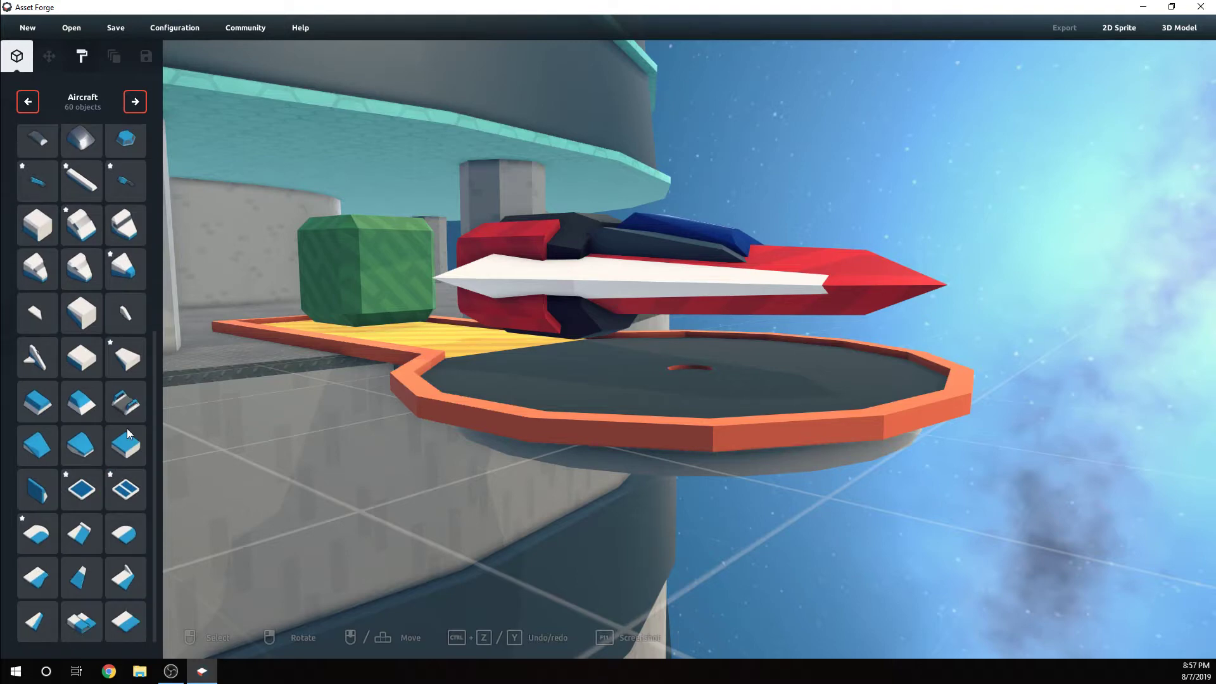
{"action": "scroll", "coordinate": [126, 424], "scroll_direction": "up", "scroll_amount": 6}
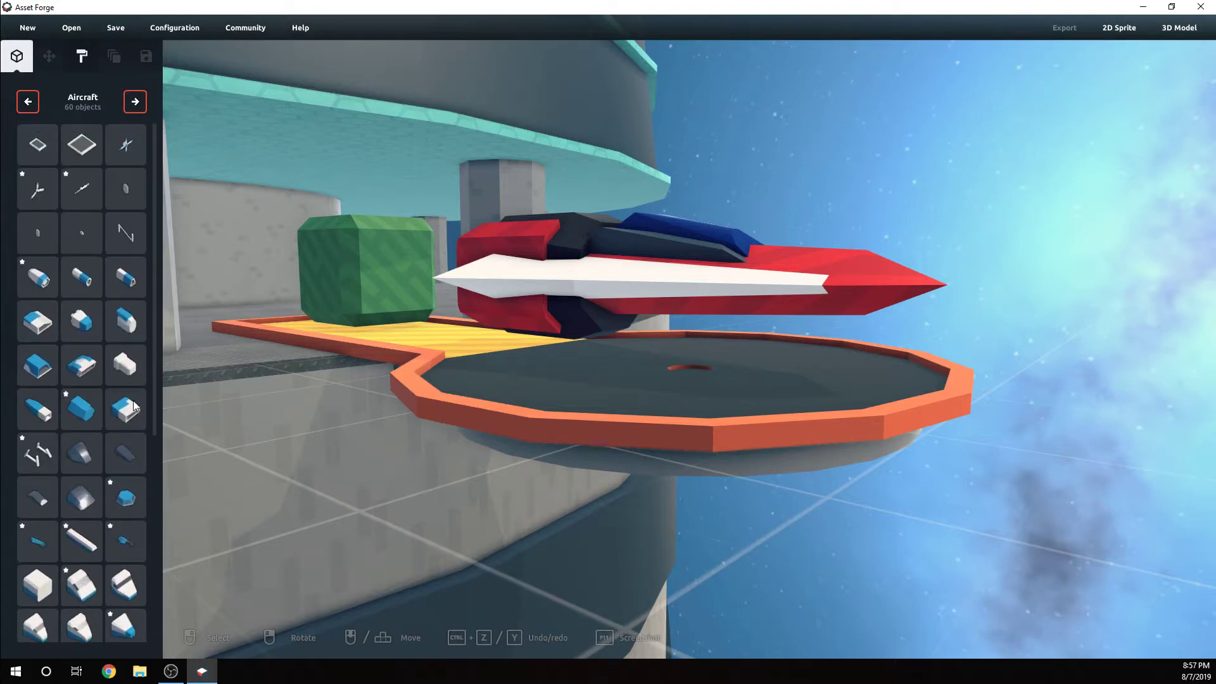
{"action": "left_click", "coordinate": [134, 102]}
{"action": "left_click", "coordinate": [134, 102]}
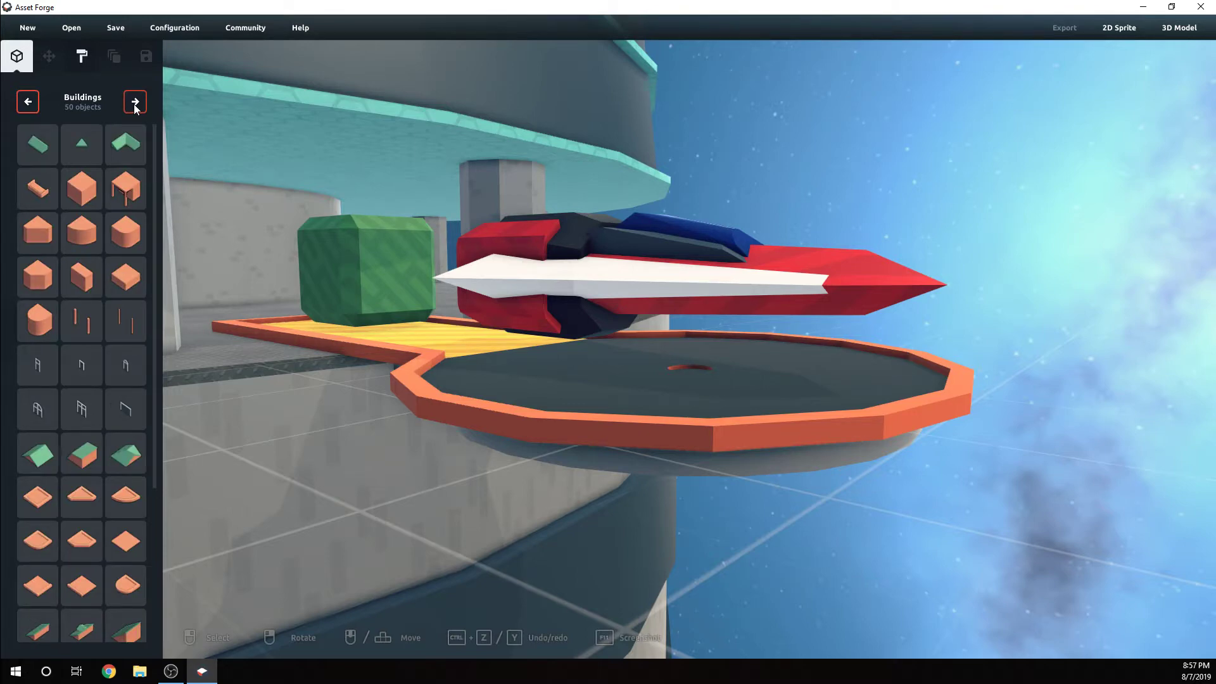
{"action": "left_click", "coordinate": [134, 102]}
{"action": "left_click", "coordinate": [135, 102]}
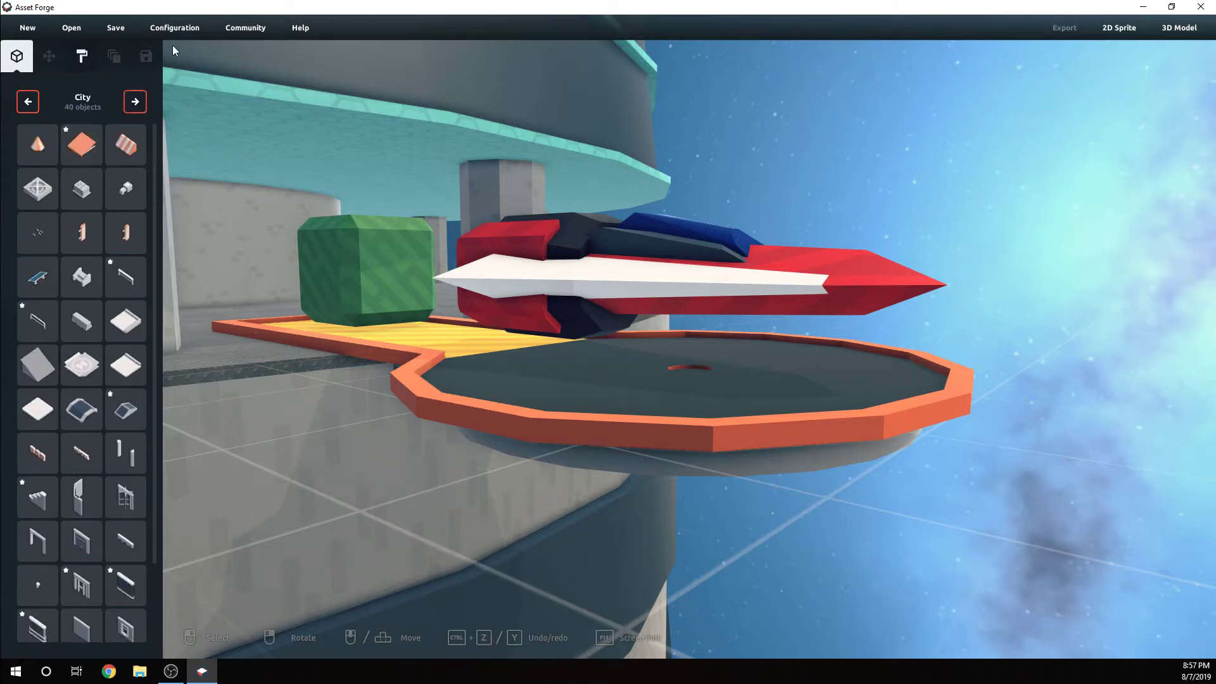
{"action": "left_click", "coordinate": [137, 103]}
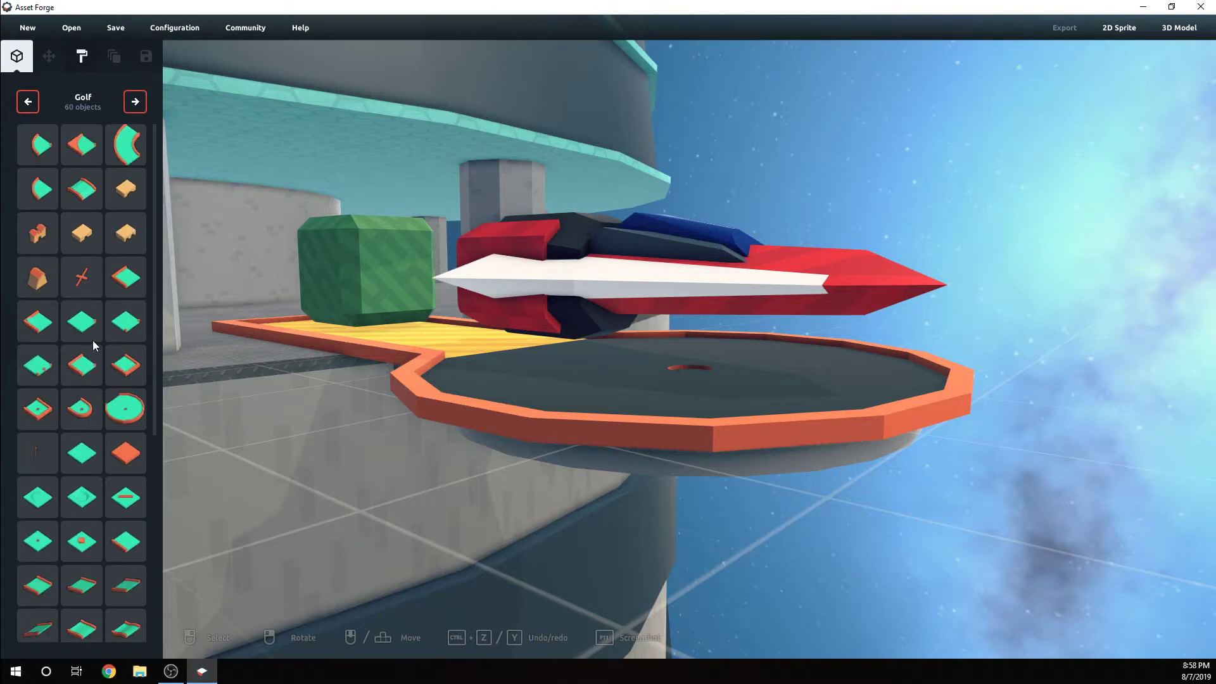
{"action": "scroll", "coordinate": [92, 340], "scroll_direction": "down", "scroll_amount": 3}
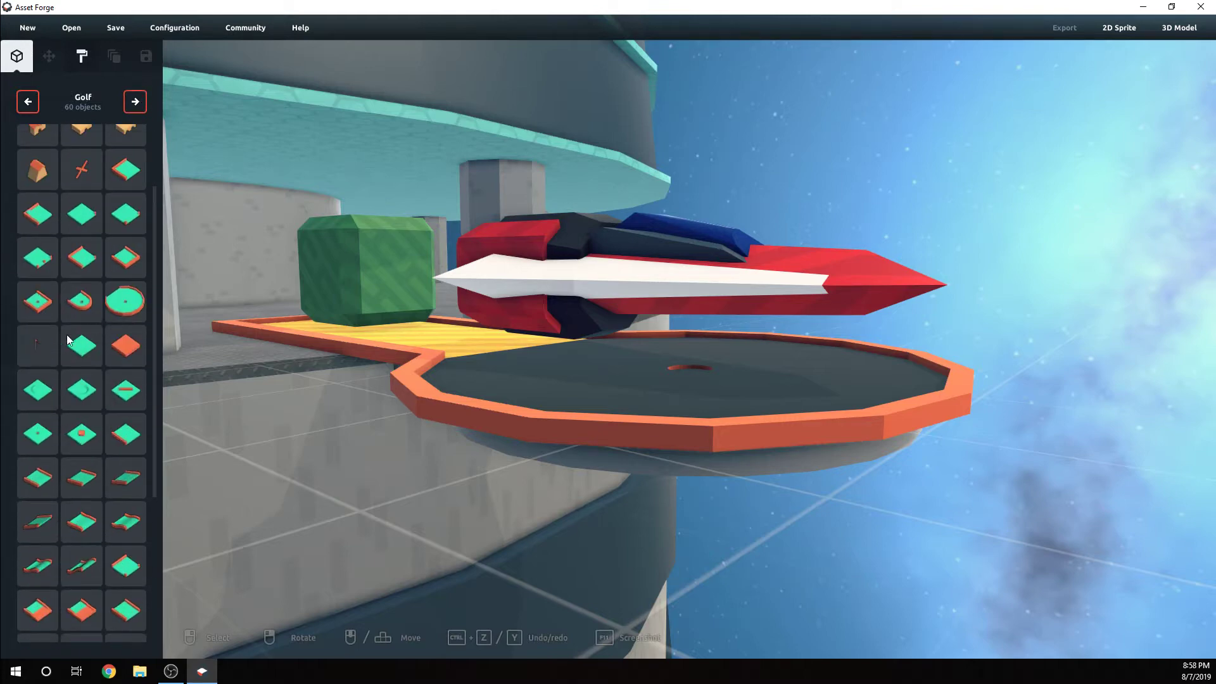
{"action": "left_click", "coordinate": [145, 100]}
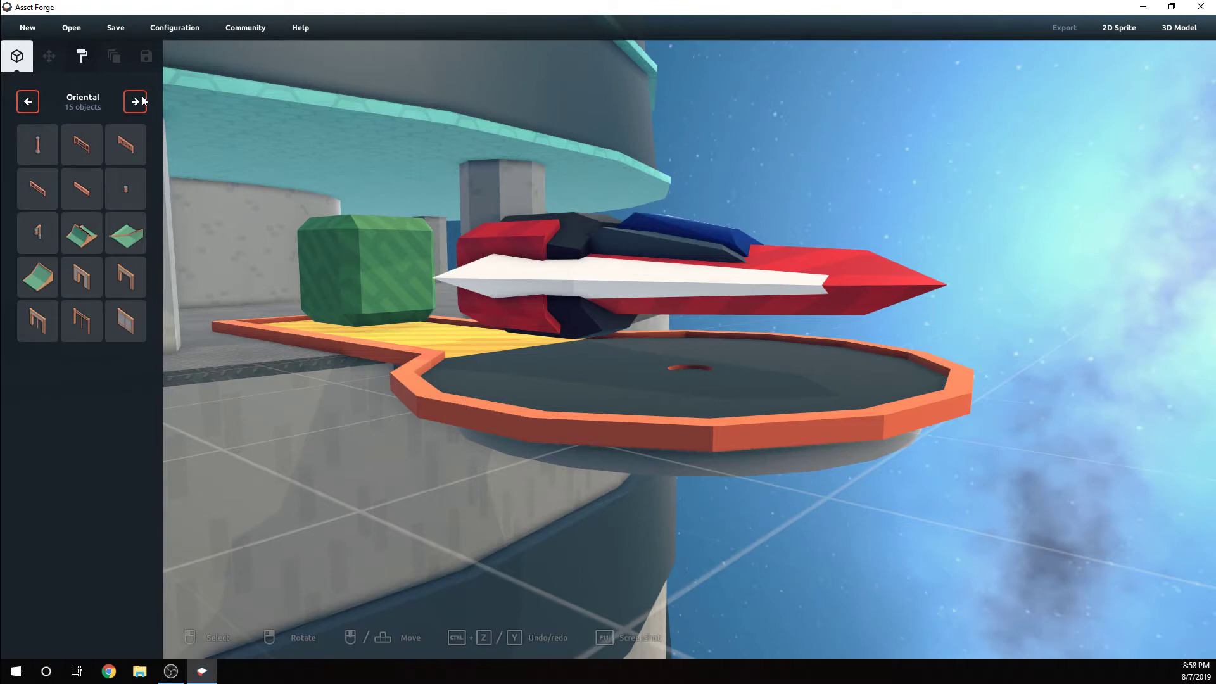
{"action": "left_click", "coordinate": [134, 103]}
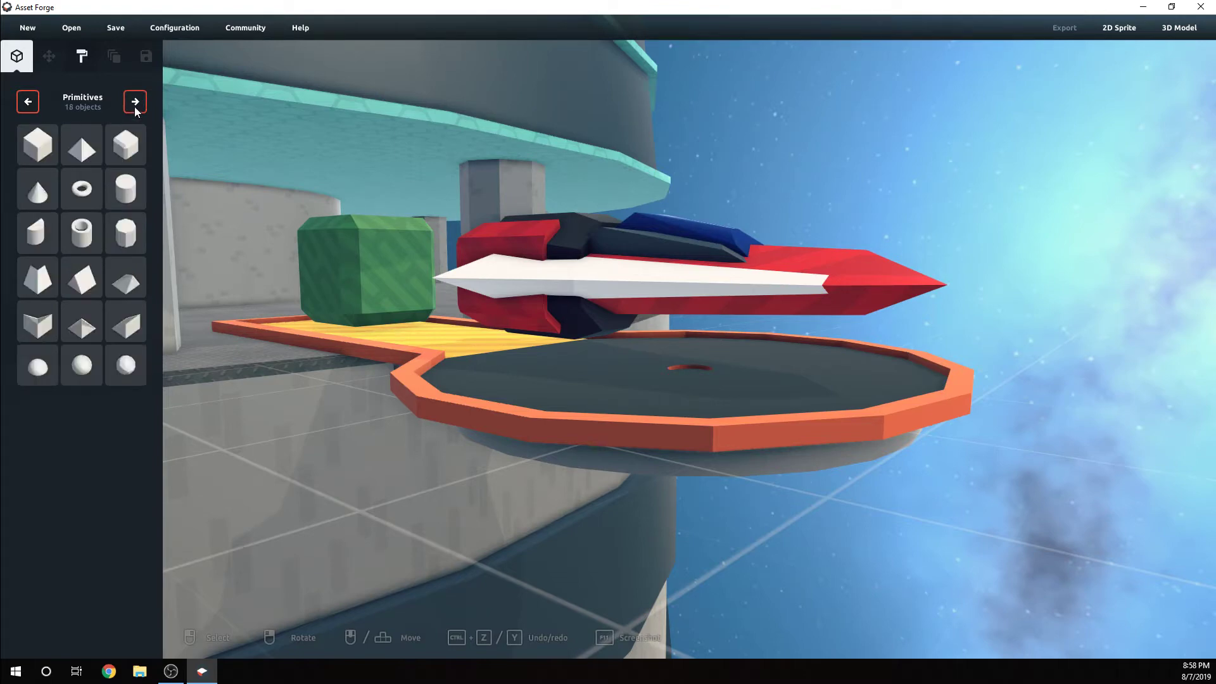
{"action": "left_click", "coordinate": [136, 111]}
{"action": "left_click", "coordinate": [136, 103]}
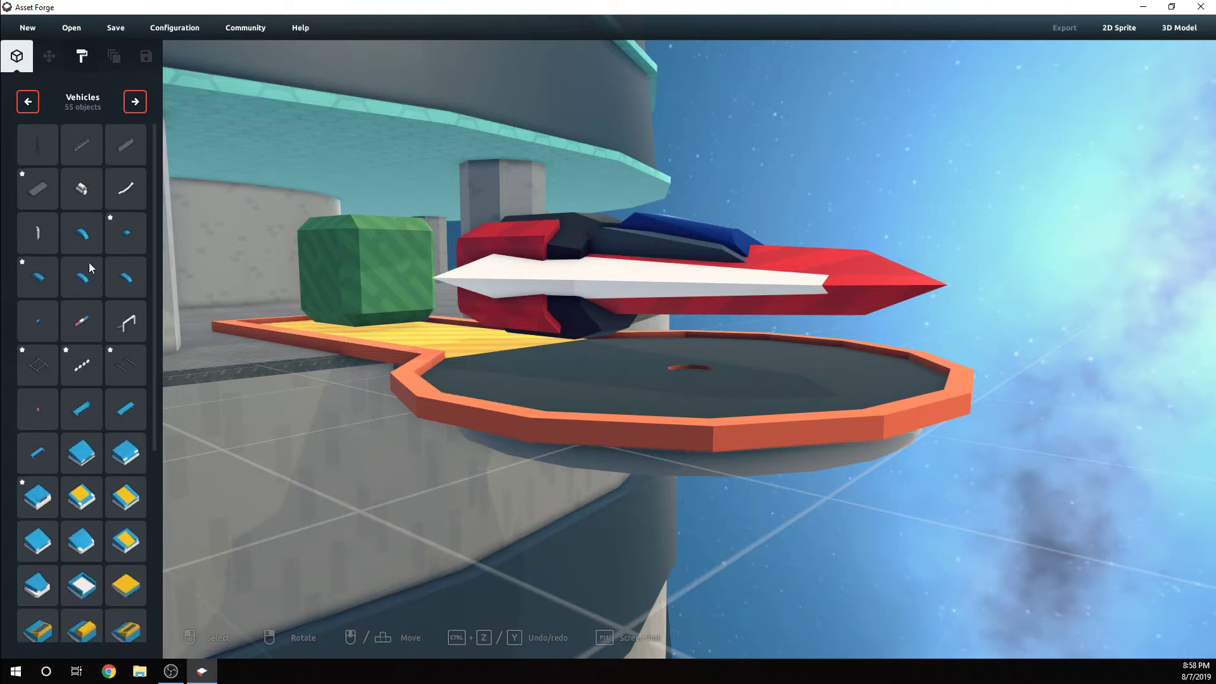
{"action": "left_click", "coordinate": [136, 103]}
{"action": "left_click", "coordinate": [136, 103]}
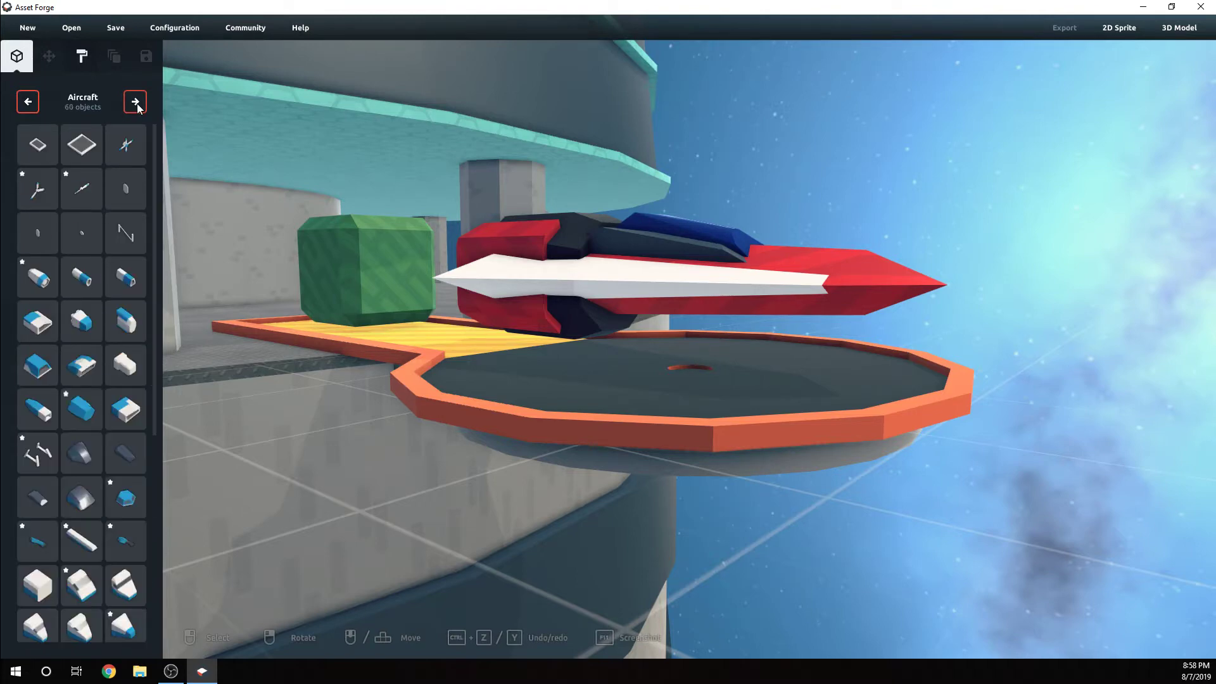
Place the blue landing strut from the Aircraft objects on the pad beside the ship's rear body
{"action": "scroll", "coordinate": [105, 330], "scroll_direction": "down", "scroll_amount": 3}
{"action": "left_click", "coordinate": [112, 321]}
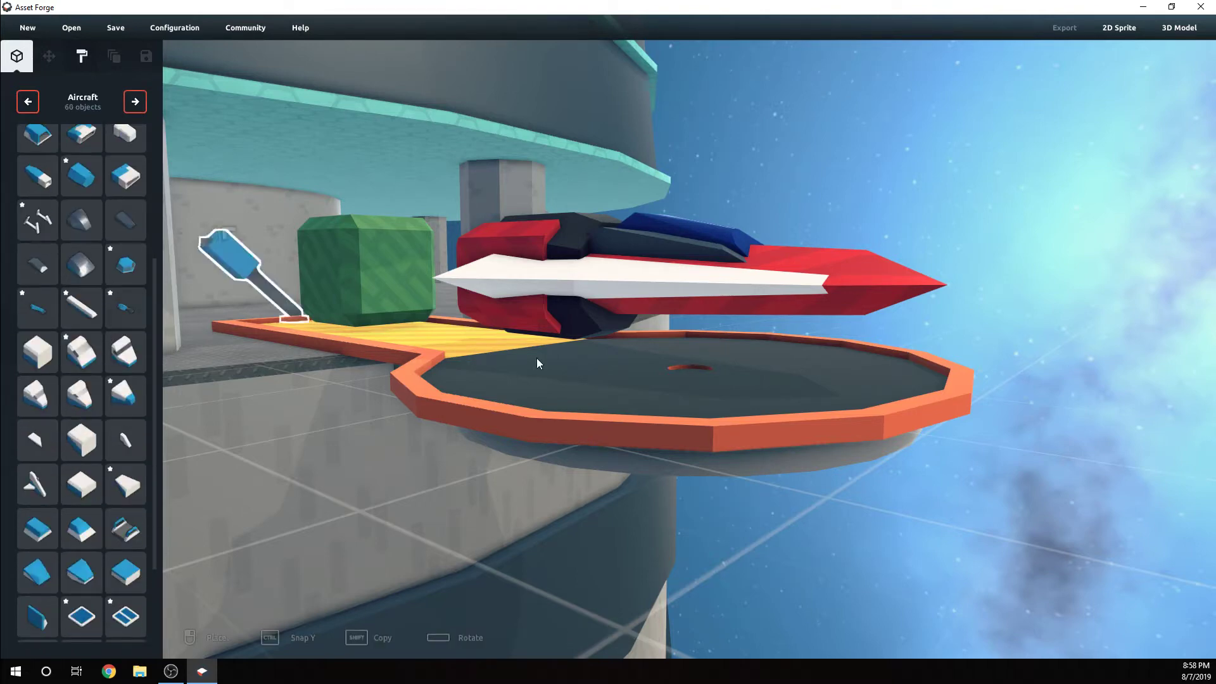
{"action": "right_click_drag", "start_coordinate": [559, 369], "coordinate": [546, 382]}
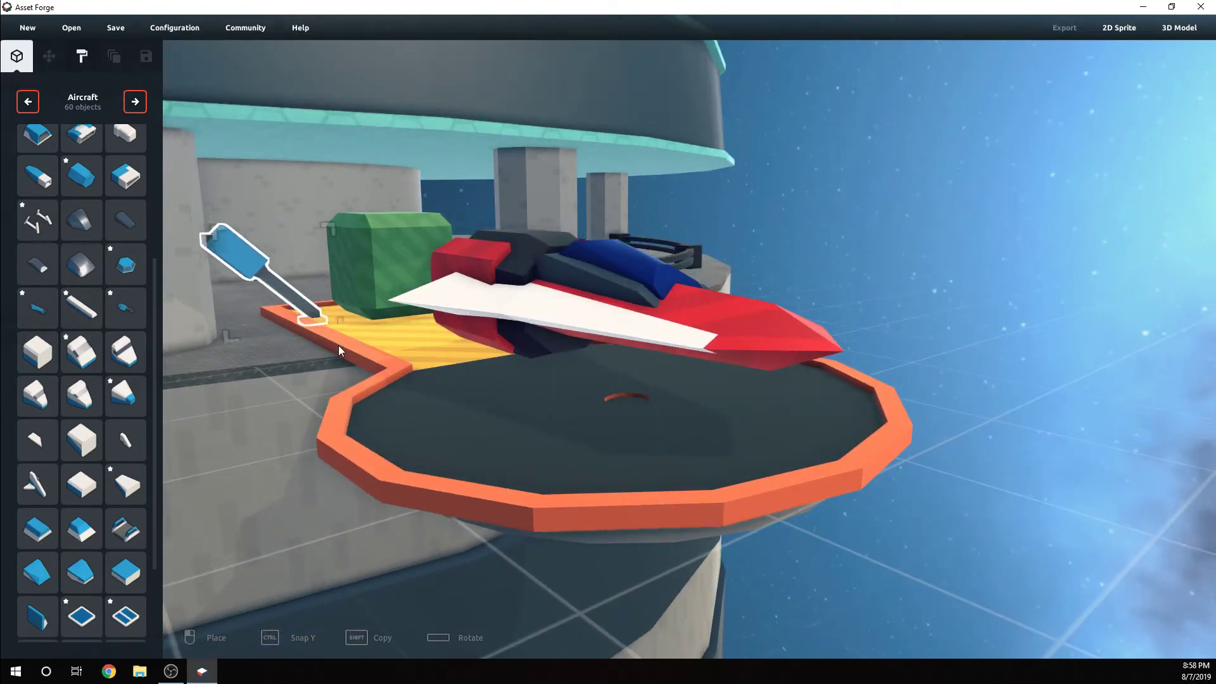
{"action": "left_click", "coordinate": [416, 363]}
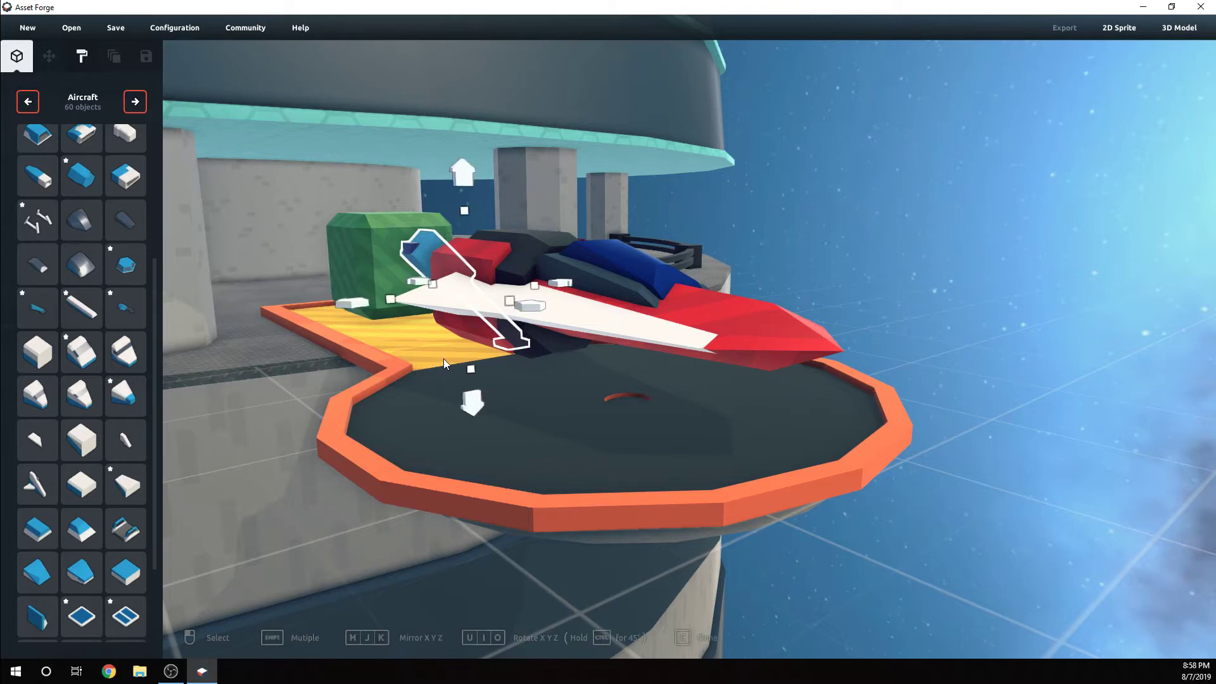
Narrow the landing strut and move it beneath the rear of the ship's wing
{"action": "right_click_drag", "start_coordinate": [443, 358], "coordinate": [436, 343]}
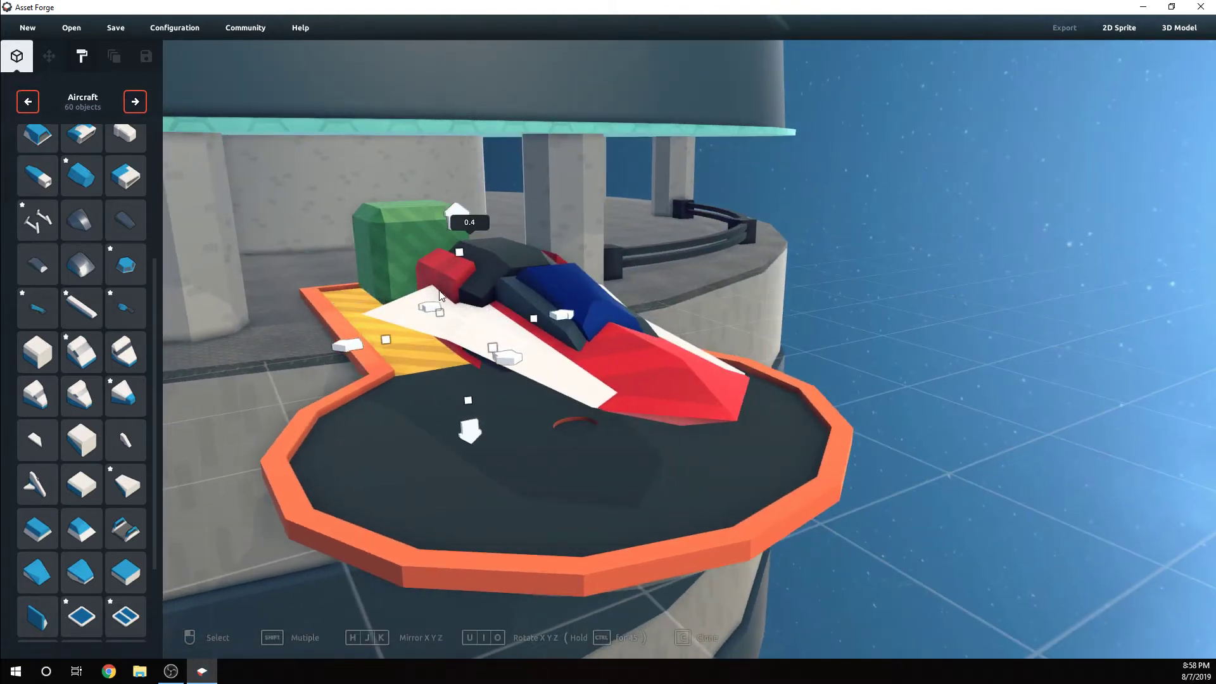
{"action": "right_click_drag", "start_coordinate": [443, 242], "coordinate": [422, 301]}
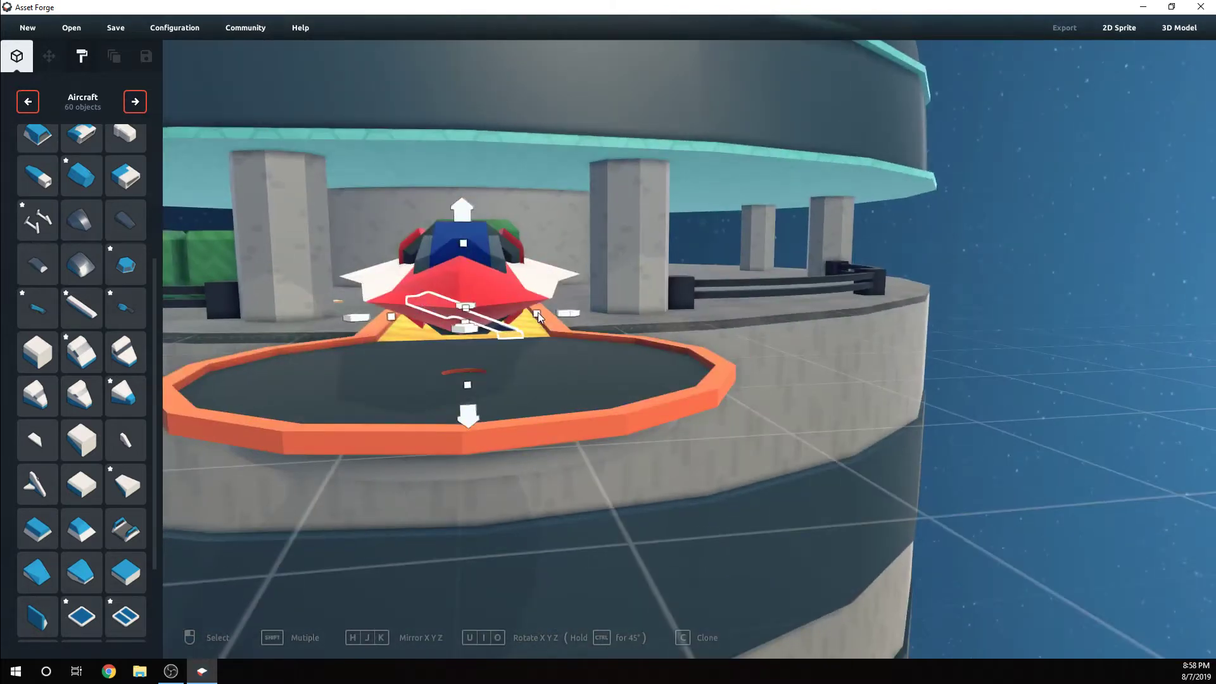
{"action": "left_click_drag", "start_coordinate": [538, 313], "coordinate": [488, 324]}
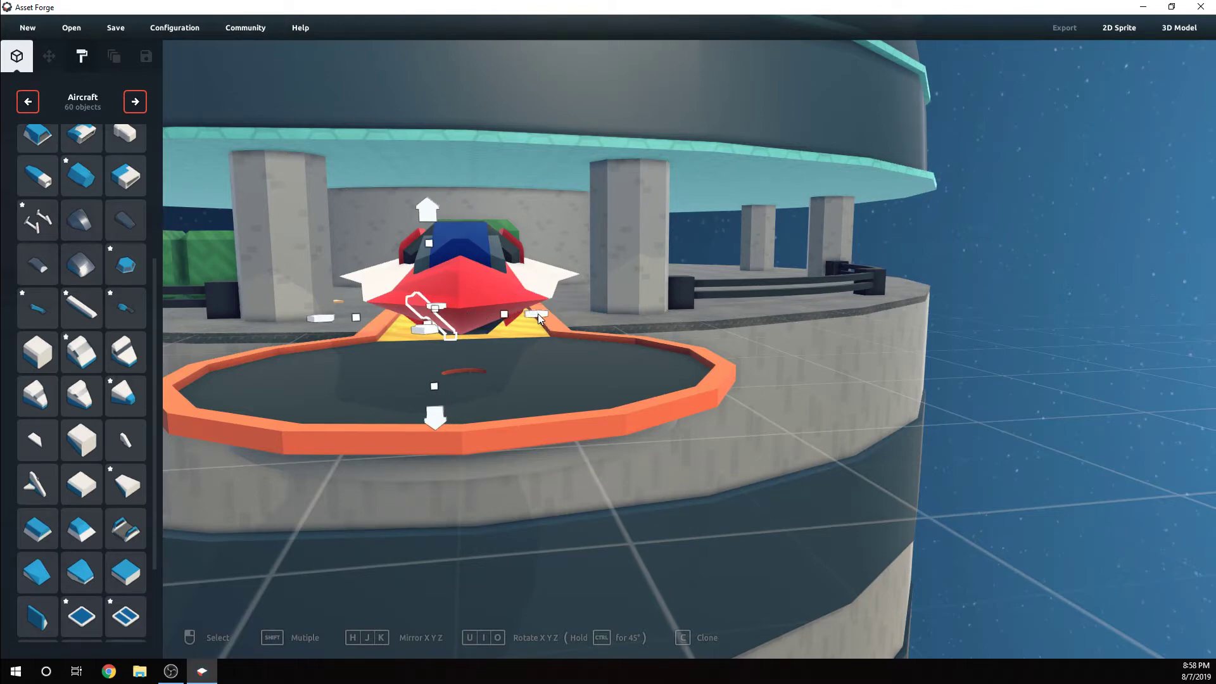
{"action": "right_click_drag", "start_coordinate": [638, 305], "coordinate": [476, 340]}
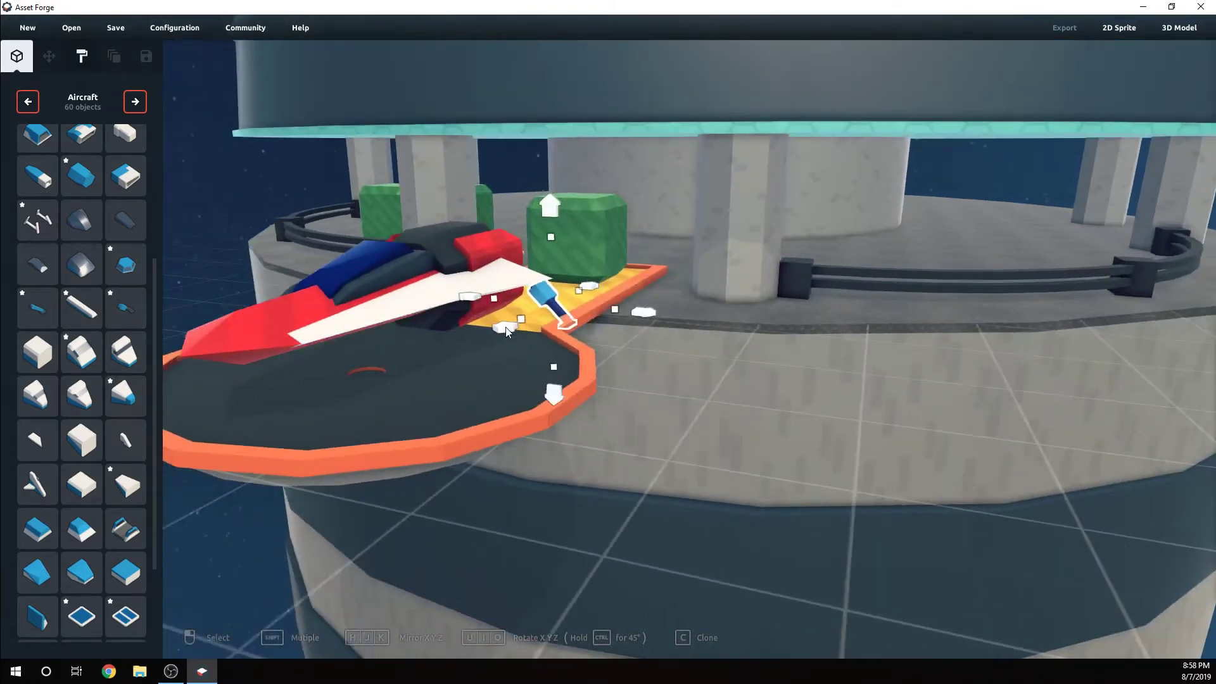
{"action": "left_click_drag", "start_coordinate": [505, 328], "coordinate": [267, 427]}
{"action": "right_click_drag", "start_coordinate": [267, 426], "coordinate": [544, 337]}
{"action": "left_click_drag", "start_coordinate": [469, 181], "coordinate": [472, 168]}
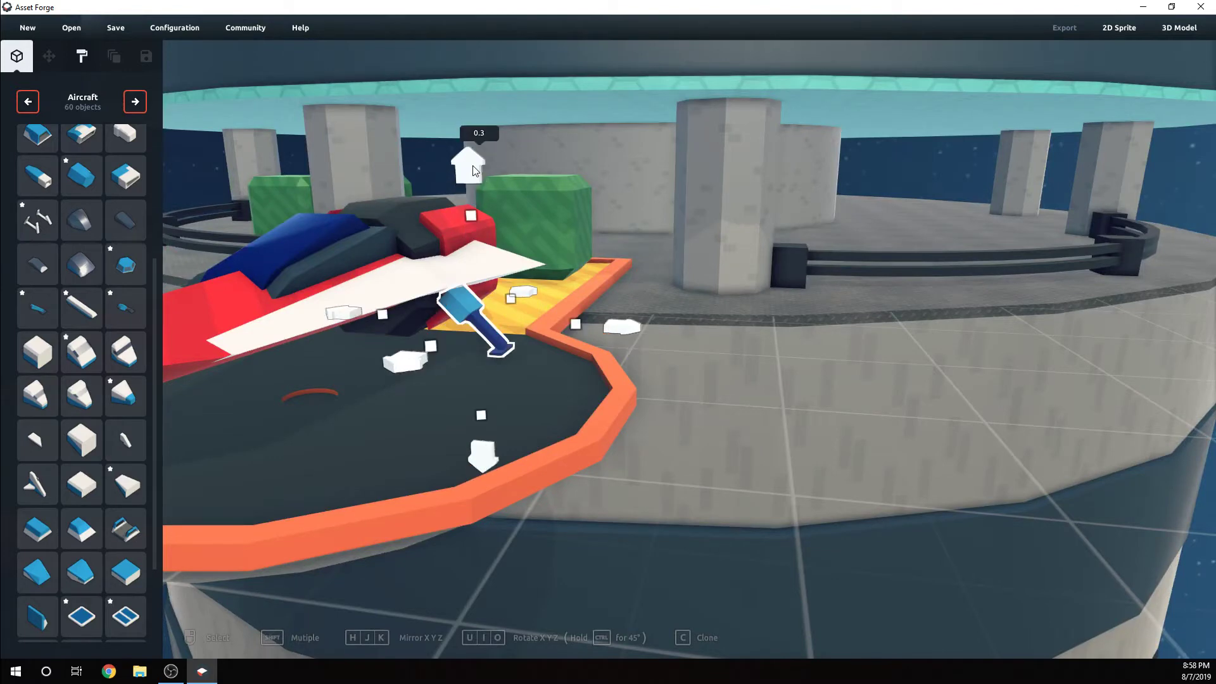
Stretch the landing strut upward into the wing's underside and shift it slightly outward
{"action": "left_click", "coordinate": [726, 196]}
{"action": "right_click_drag", "start_coordinate": [703, 295], "coordinate": [716, 256]}
{"action": "left_click", "coordinate": [510, 313]}
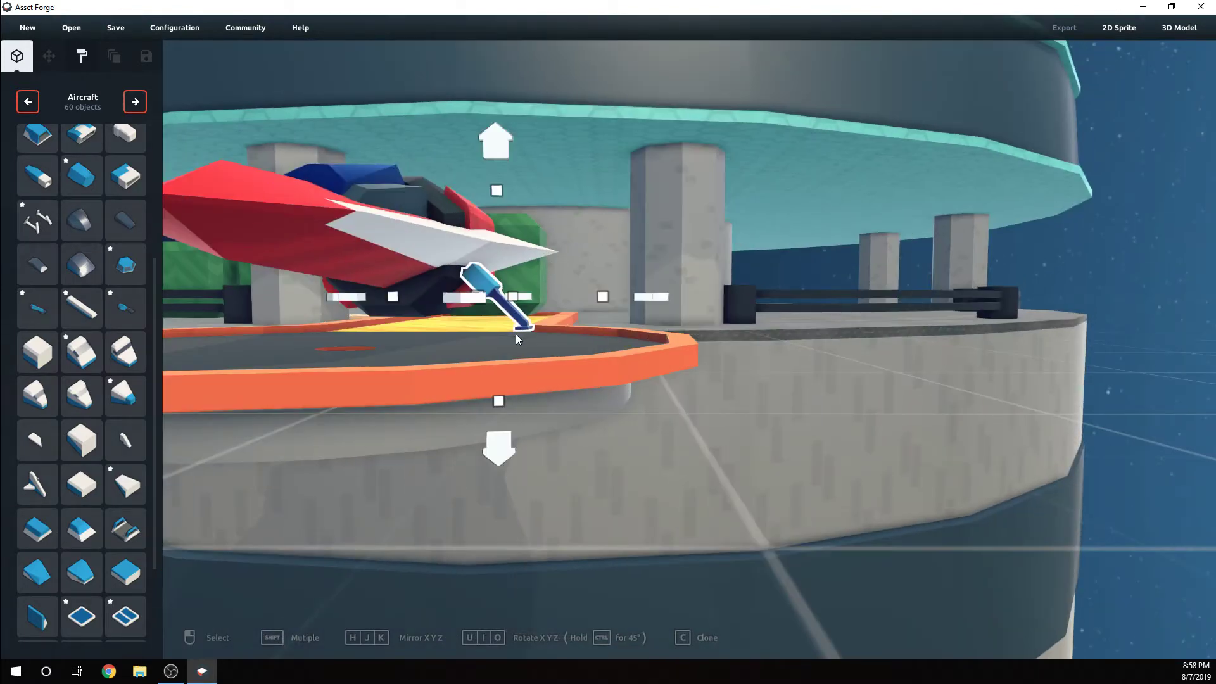
{"action": "mouse_move", "coordinate": [498, 393]}
{"action": "left_mouse_down"}
{"action": "mouse_move", "coordinate": [496, 419]}
{"action": "mouse_move", "coordinate": [505, 393]}
{"action": "left_mouse_up"}
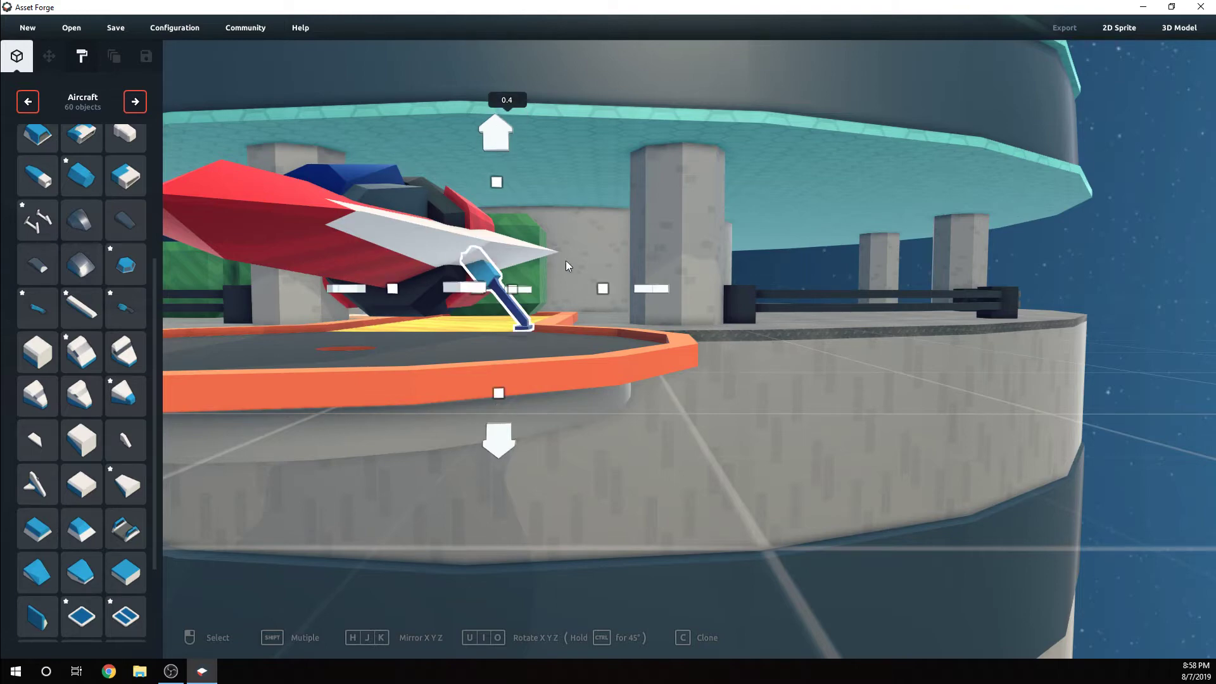
{"action": "left_click_drag", "start_coordinate": [598, 286], "coordinate": [616, 292]}
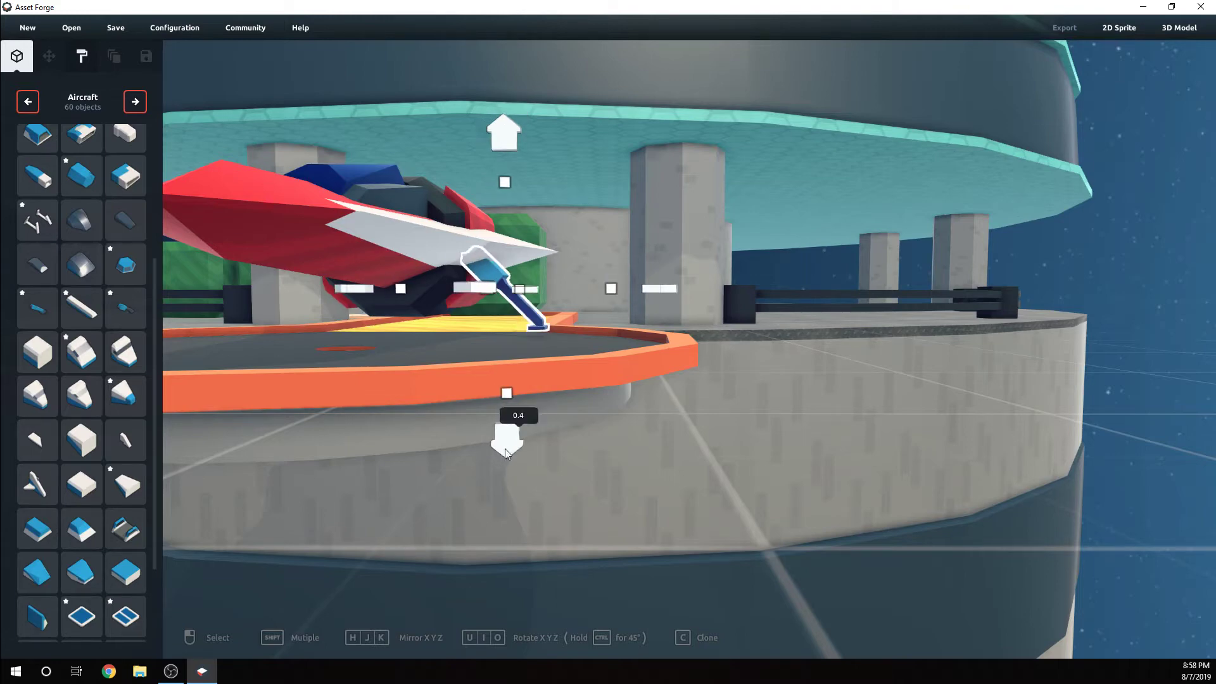
{"action": "mouse_move", "coordinate": [505, 448]}
{"action": "left_mouse_down"}
{"action": "mouse_move", "coordinate": [506, 460]}
{"action": "mouse_move", "coordinate": [506, 441]}
{"action": "left_mouse_up"}
{"action": "left_click", "coordinate": [601, 352]}
{"action": "right_click_drag", "start_coordinate": [773, 310], "coordinate": [567, 328]}
{"action": "left_click", "coordinate": [467, 309]}
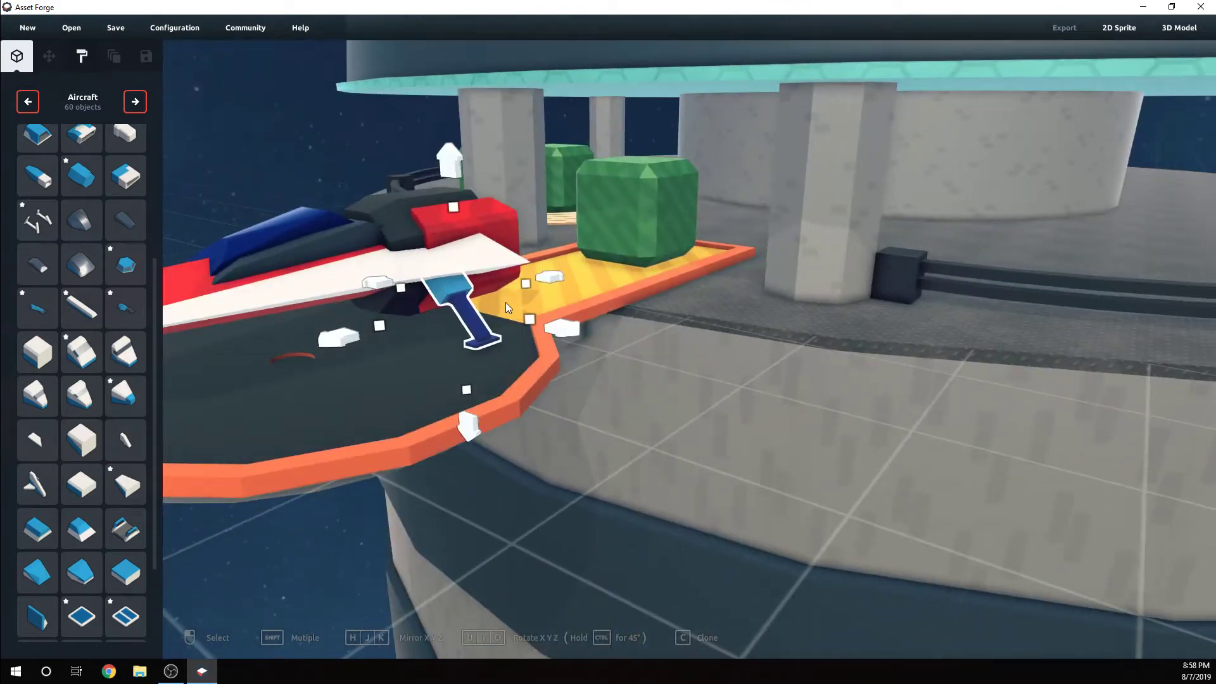
Paint the landing strut's leg dark #1E1E1E and restore the walkway's striped yellow #FFB328
{"action": "left_click", "coordinate": [81, 57]}
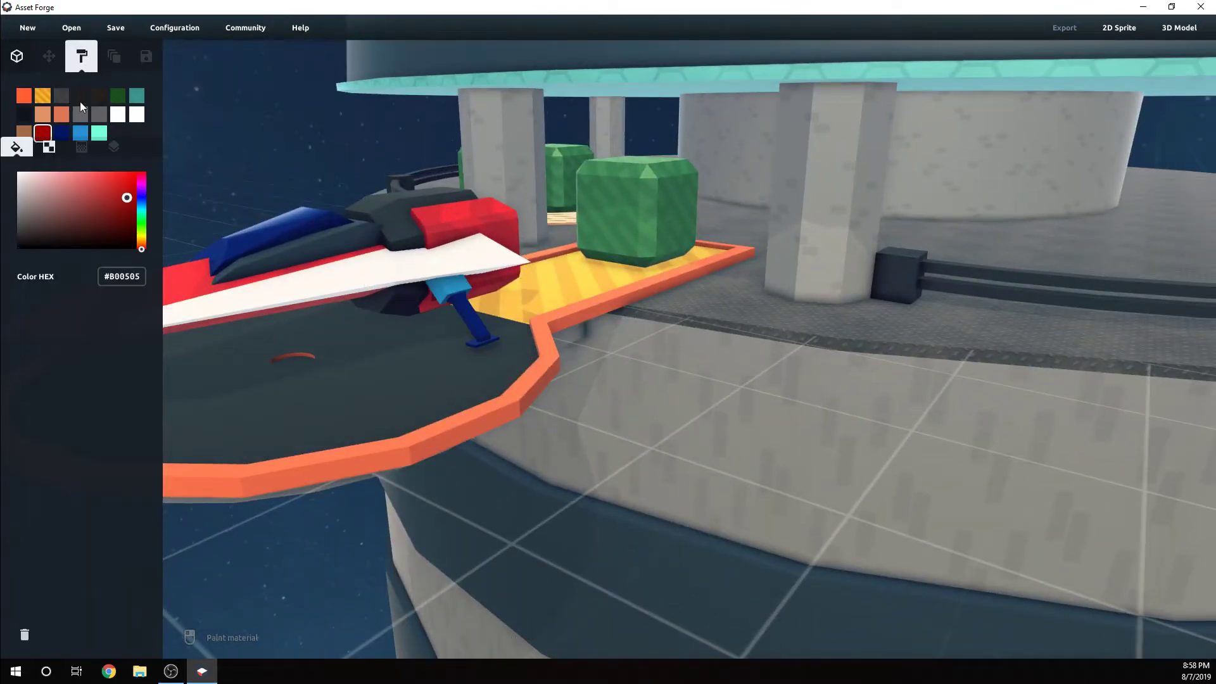
{"action": "left_click", "coordinate": [80, 96]}
{"action": "left_click", "coordinate": [474, 308]}
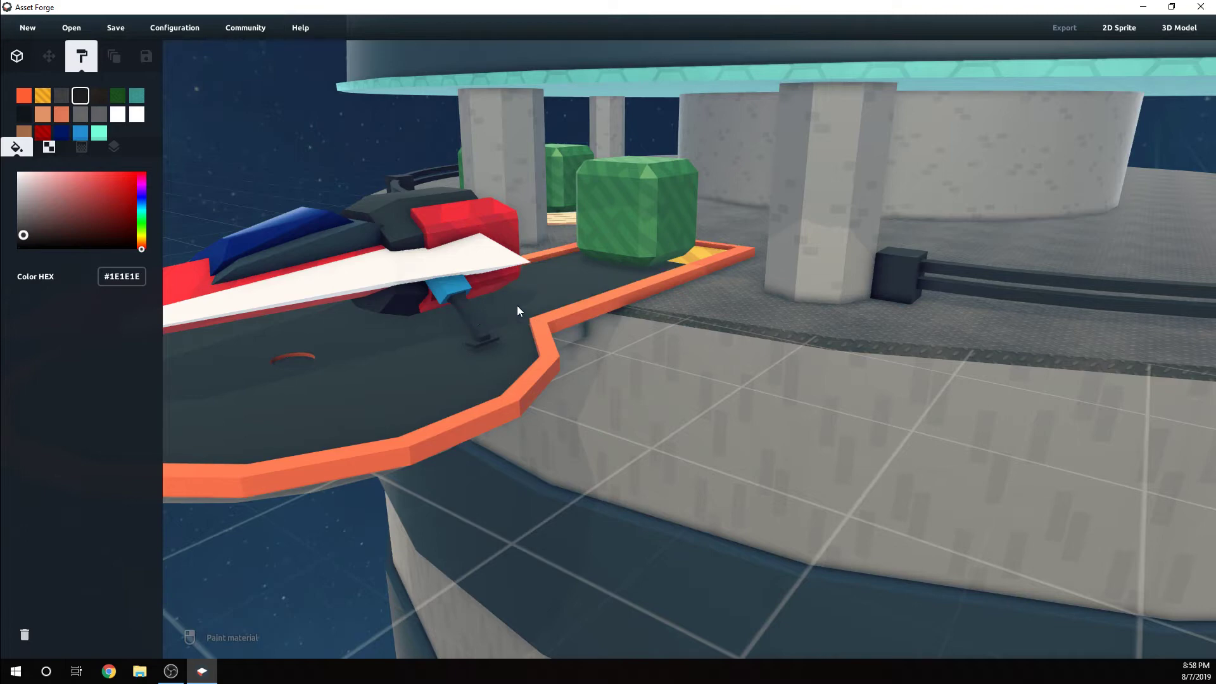
{"action": "right_click_drag", "start_coordinate": [557, 298], "coordinate": [510, 306]}
{"action": "left_click", "coordinate": [46, 96]}
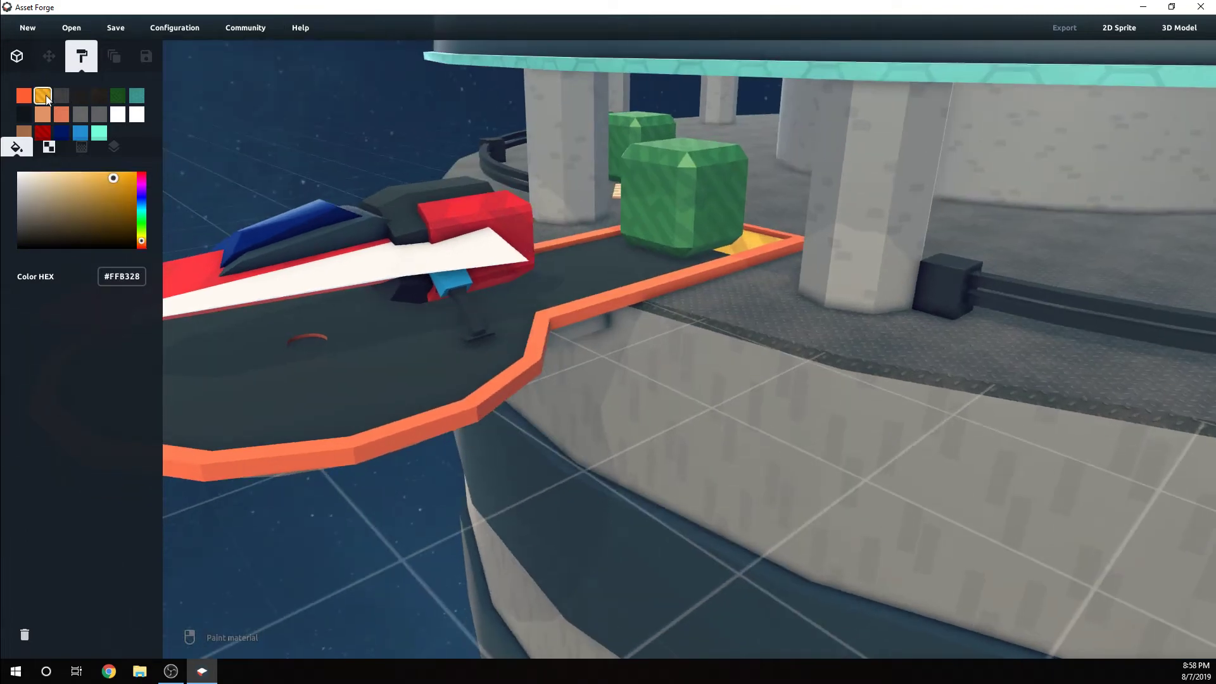
{"action": "left_click", "coordinate": [606, 261]}
{"action": "right_click_drag", "start_coordinate": [606, 258], "coordinate": [610, 254]}
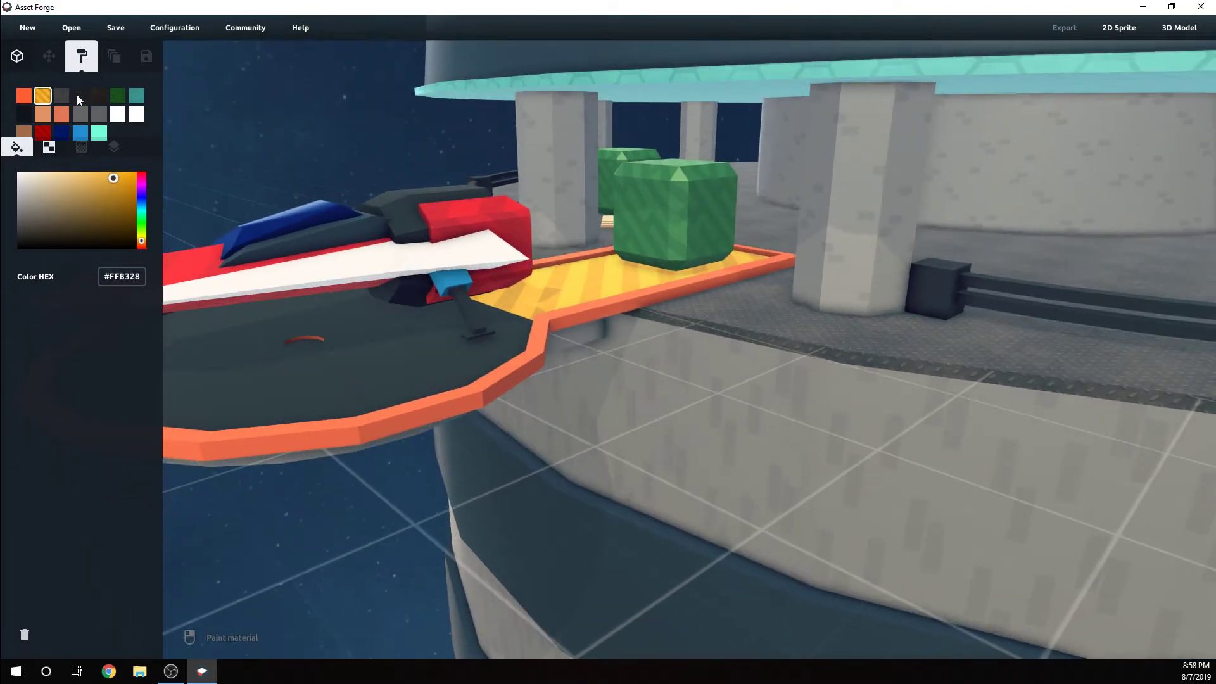
Paint the landing strut's upper housing dark #1E1E1E and its leg red #B00505
{"action": "left_click", "coordinate": [43, 133]}
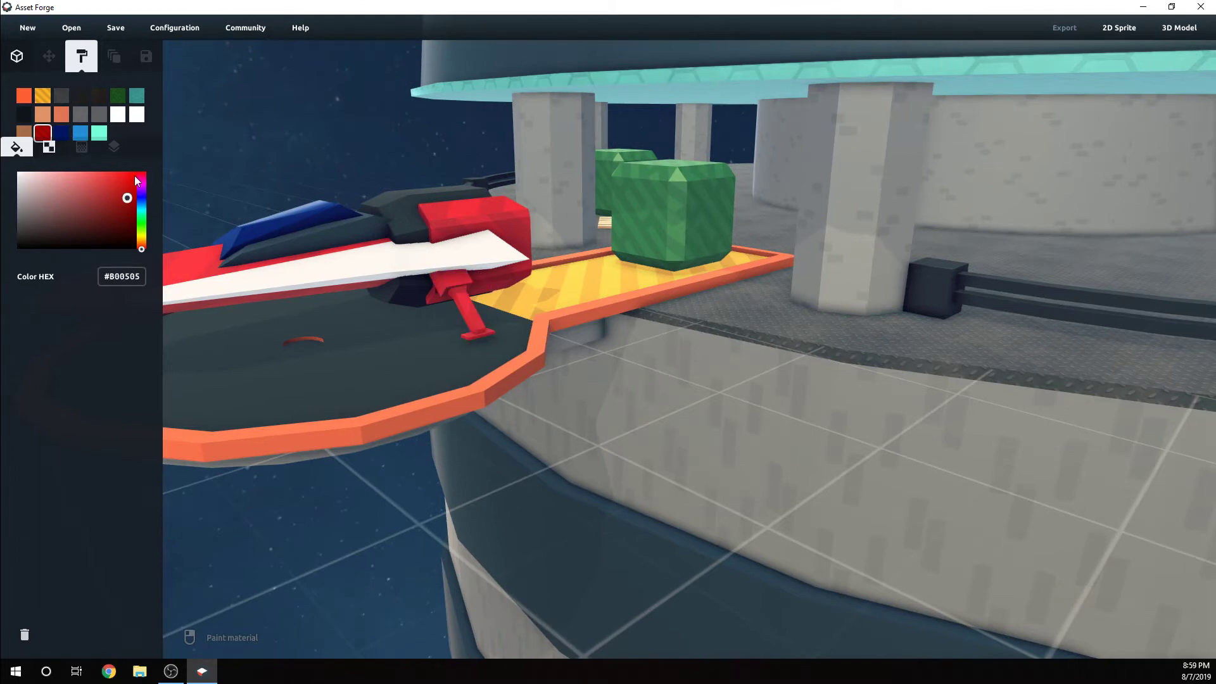
{"action": "left_click", "coordinate": [81, 96]}
{"action": "left_click", "coordinate": [453, 291]}
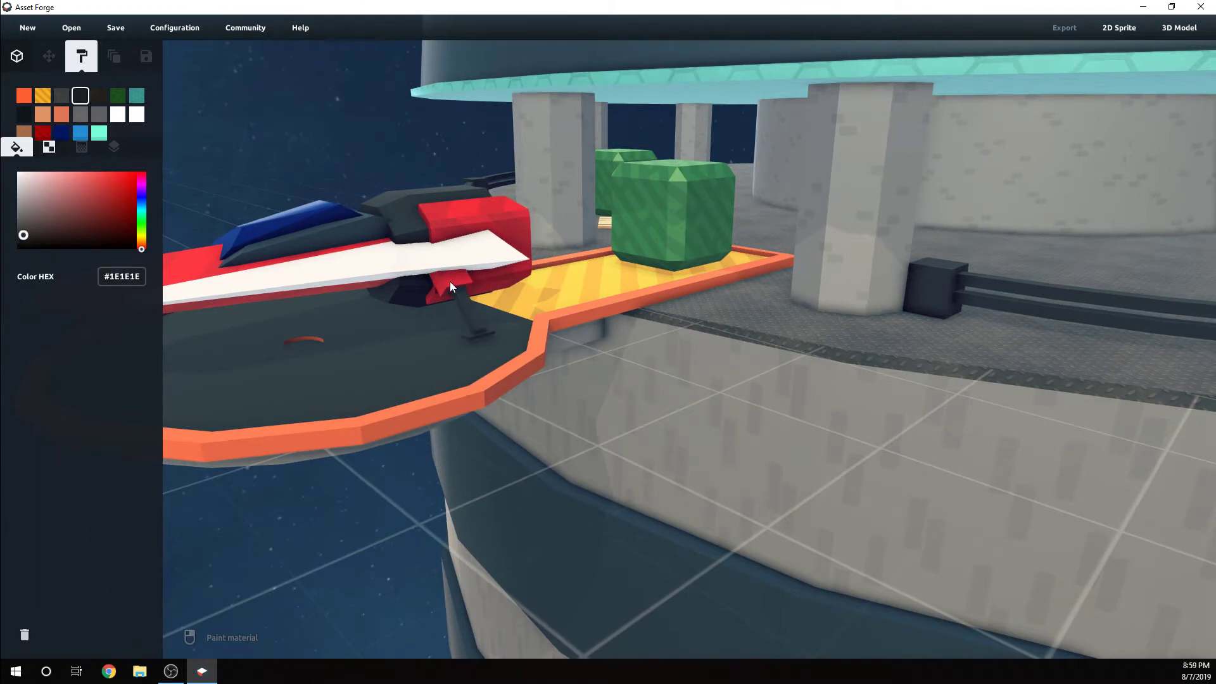
{"action": "left_click", "coordinate": [43, 133]}
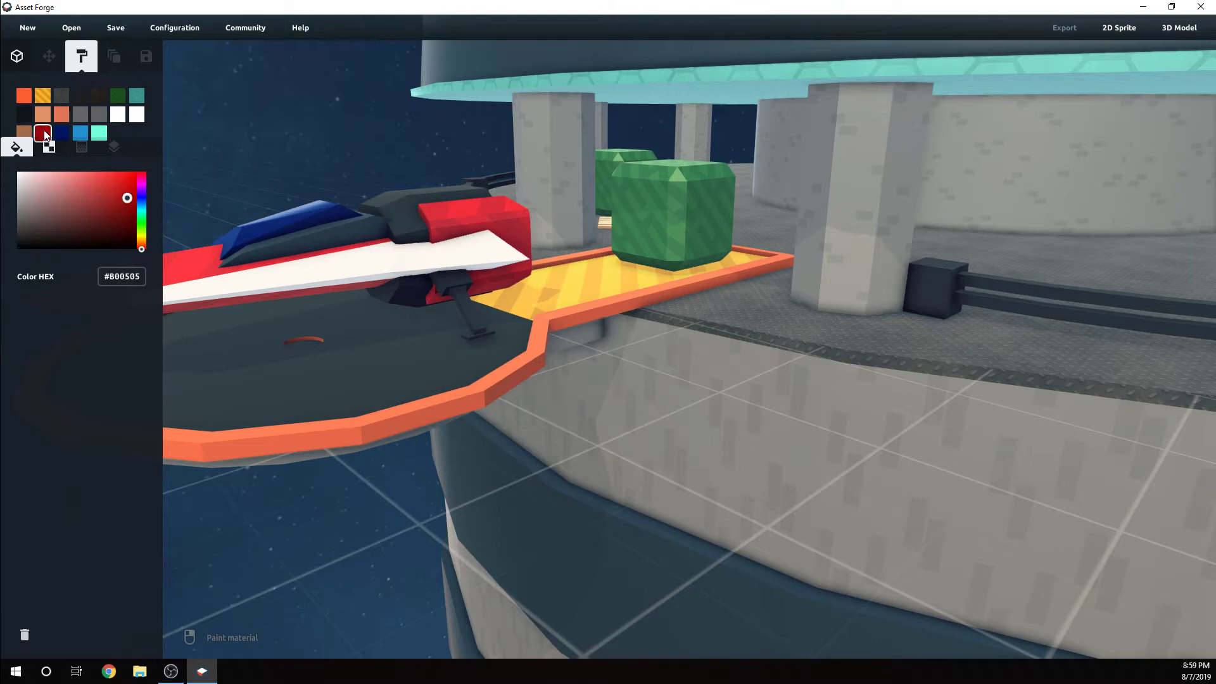
{"action": "left_click", "coordinate": [459, 310]}
Clone the landing strut, mirror it and position the copy under the opposite wing
{"action": "mouse_move", "coordinate": [473, 308]}
{"action": "right_mouse_down"}
{"action": "mouse_move", "coordinate": [500, 321]}
{"action": "mouse_move", "coordinate": [740, 281]}
{"action": "mouse_move", "coordinate": [640, 317]}
{"action": "right_mouse_up"}
{"action": "left_click", "coordinate": [16, 56]}
{"action": "mouse_move", "coordinate": [709, 345]}
{"action": "right_mouse_down"}
{"action": "mouse_move", "coordinate": [507, 321]}
{"action": "mouse_move", "coordinate": [569, 359]}
{"action": "mouse_move", "coordinate": [703, 307]}
{"action": "right_mouse_up"}
{"action": "left_click", "coordinate": [508, 321]}
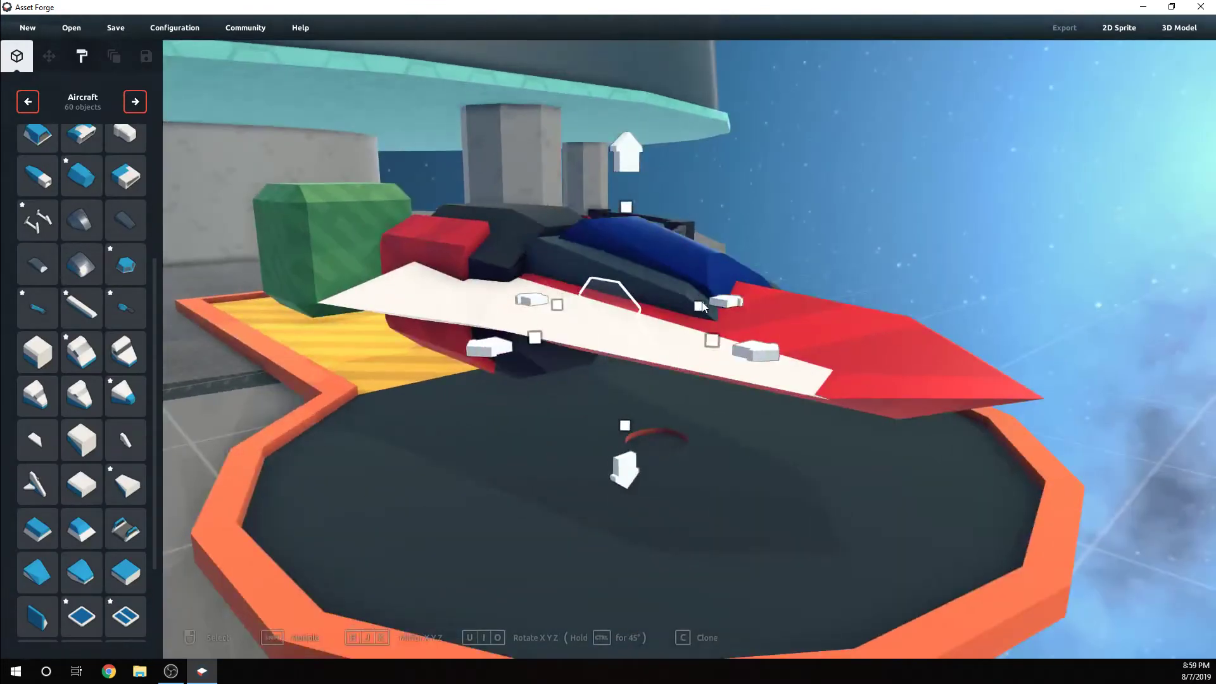
{"action": "left_click_drag", "start_coordinate": [703, 307], "coordinate": [442, 389]}
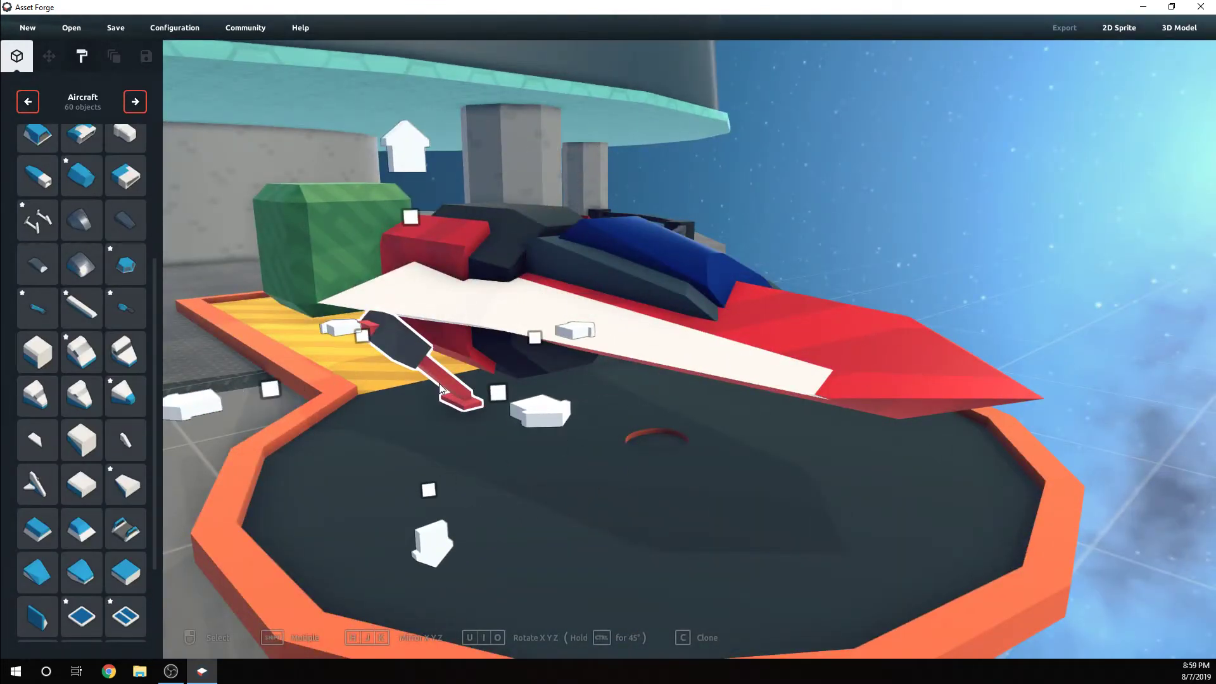
{"action": "right_click_drag", "start_coordinate": [454, 413], "coordinate": [424, 389]}
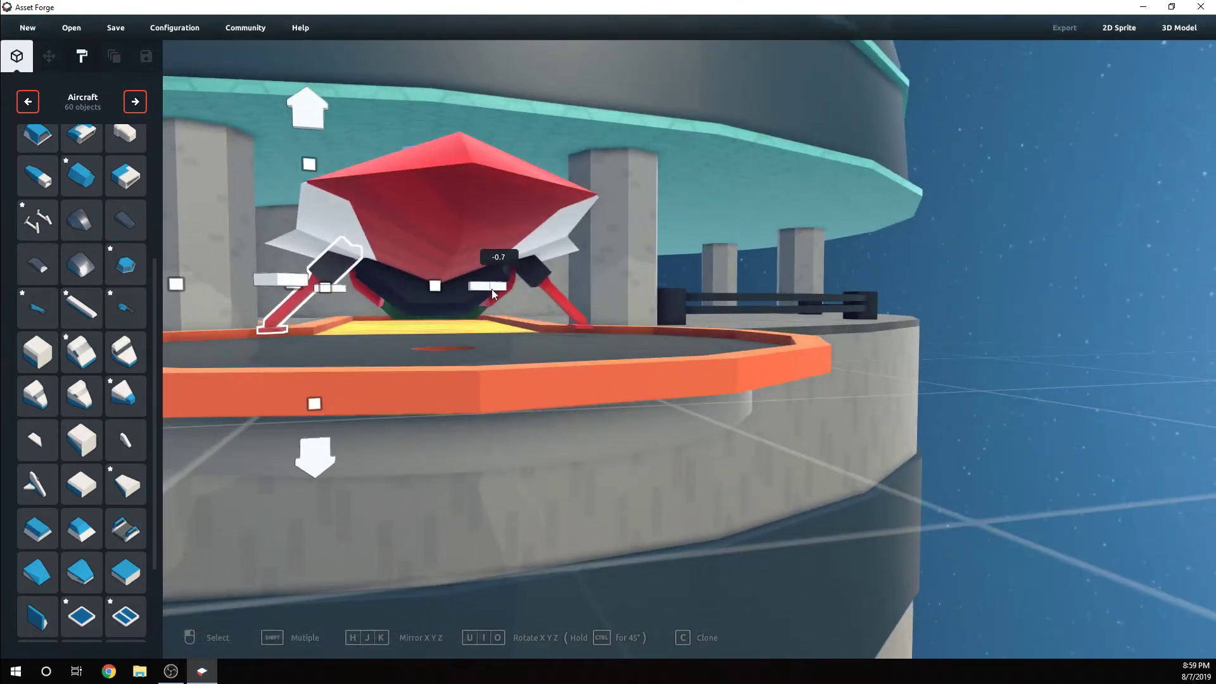
{"action": "left_click", "coordinate": [641, 292]}
Clone the landing strut, rotate the copy to face forward and move it beneath the spacecraft's nose
{"action": "right_click_drag", "start_coordinate": [640, 291], "coordinate": [417, 366]}
{"action": "left_click", "coordinate": [380, 336]}
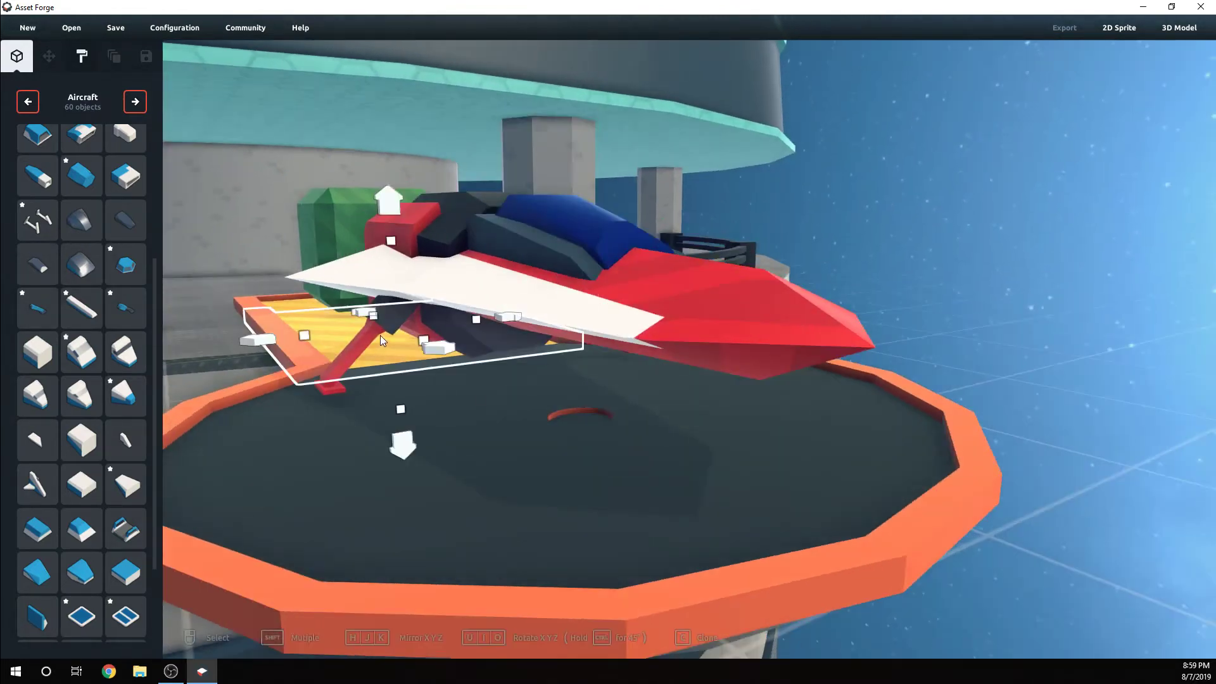
{"action": "left_click_drag", "start_coordinate": [454, 382], "coordinate": [854, 534]}
{"action": "right_click_drag", "start_coordinate": [708, 442], "coordinate": [590, 357]}
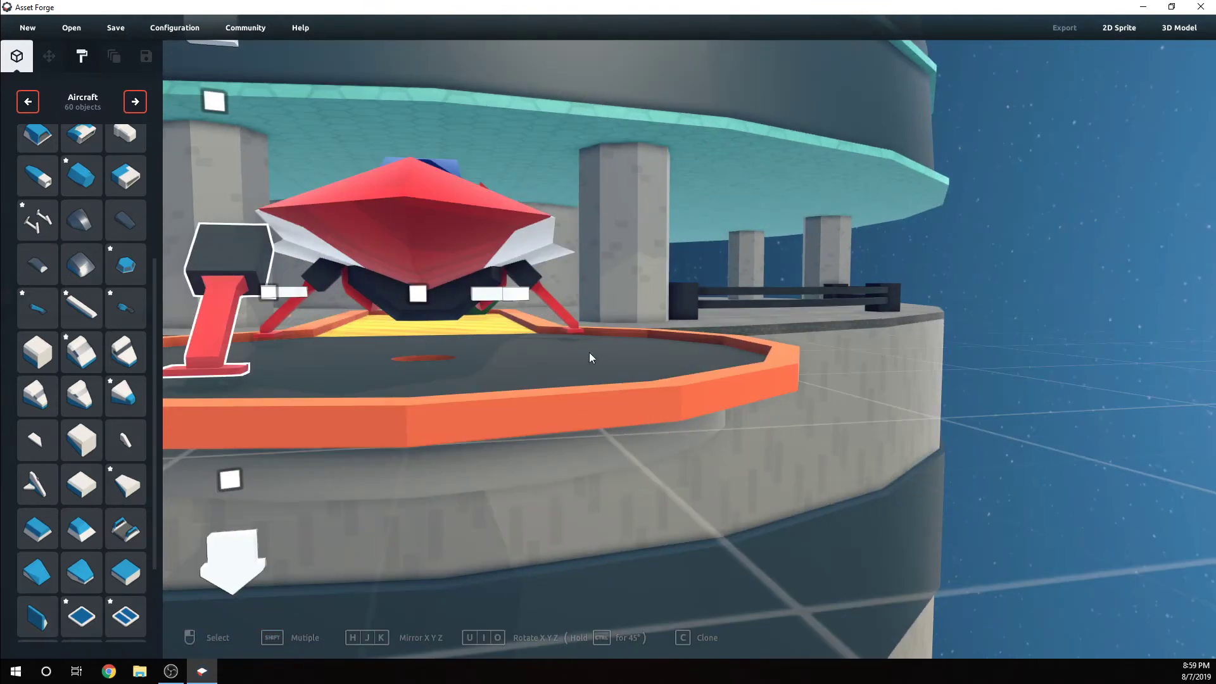
{"action": "left_click_drag", "start_coordinate": [506, 295], "coordinate": [693, 293]}
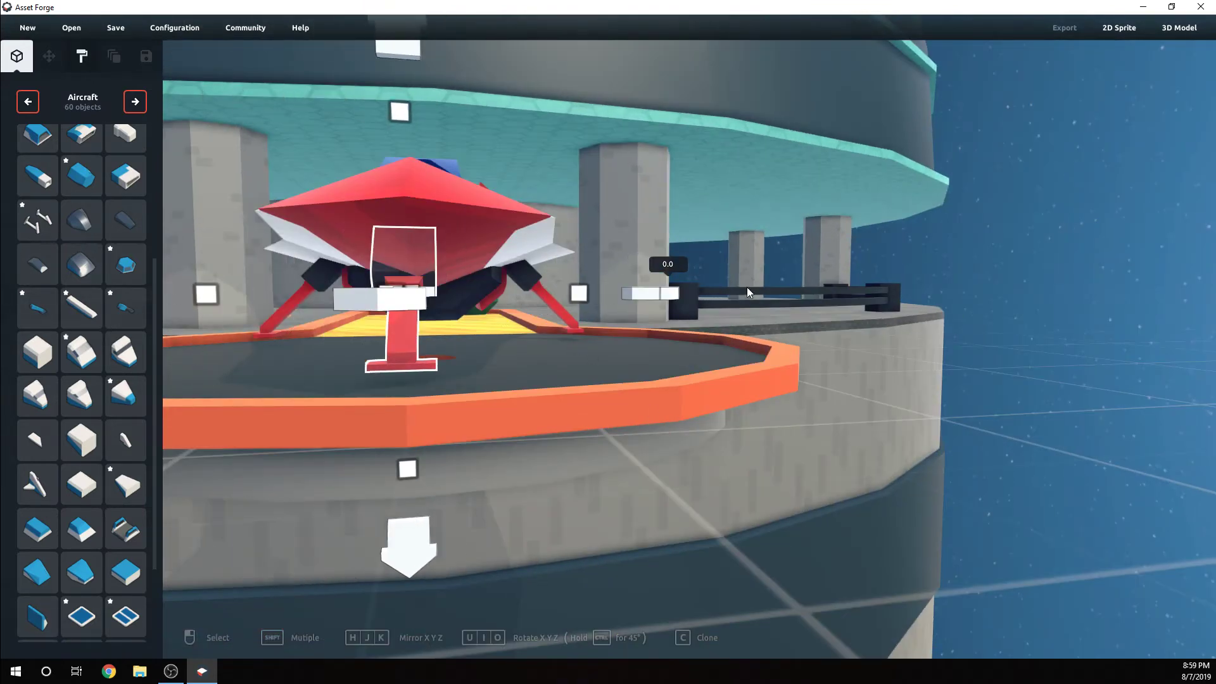
{"action": "right_click_drag", "start_coordinate": [747, 288], "coordinate": [747, 294]}
Shift the front landing strut sideways to line it up with the centre of the spacecraft's nose
{"action": "left_click", "coordinate": [473, 244]}
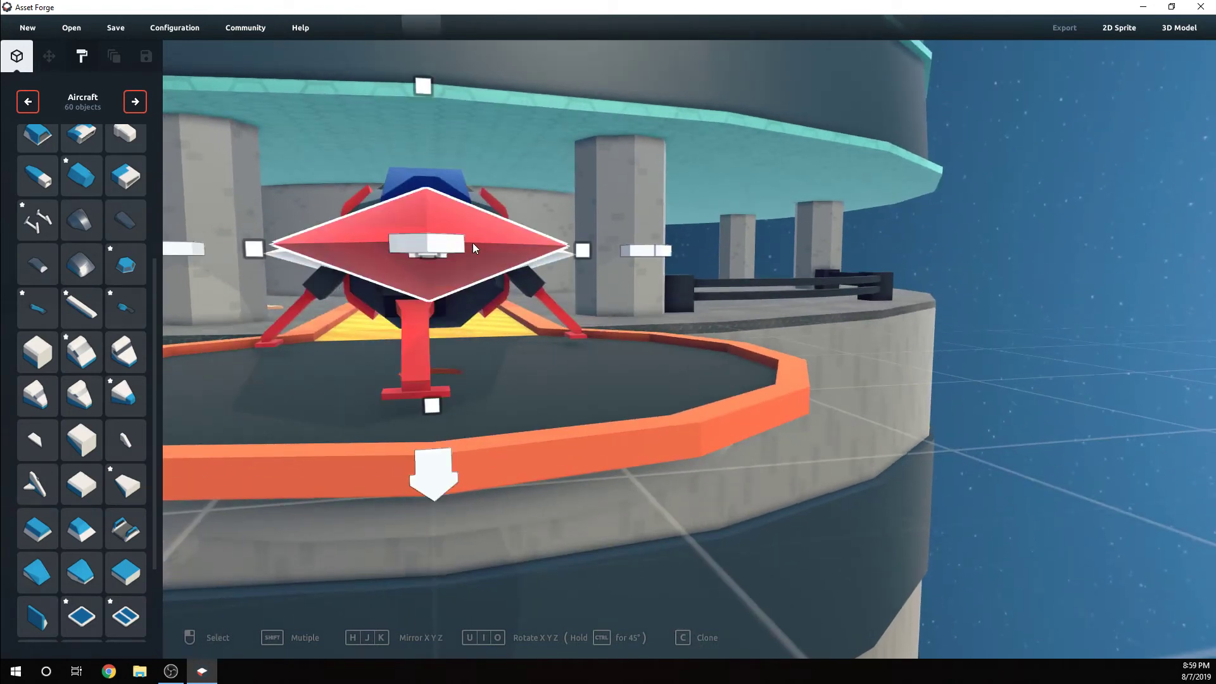
{"action": "left_click", "coordinate": [428, 345]}
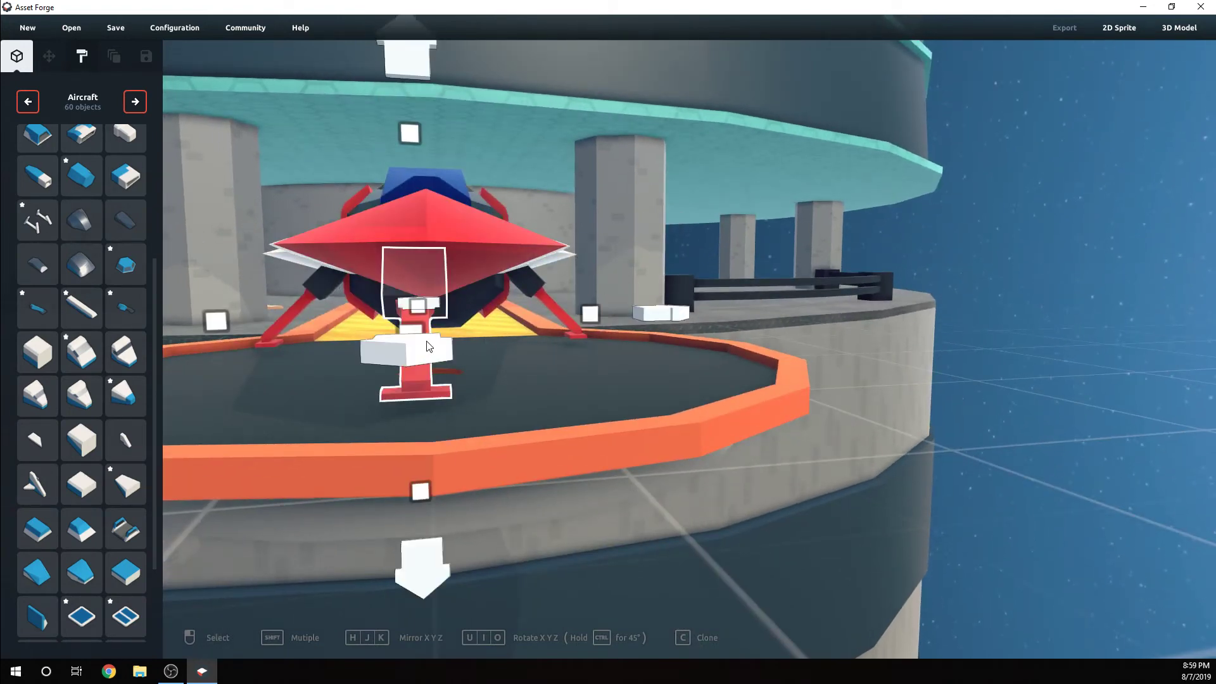
{"action": "left_click_drag", "start_coordinate": [594, 316], "coordinate": [613, 314]}
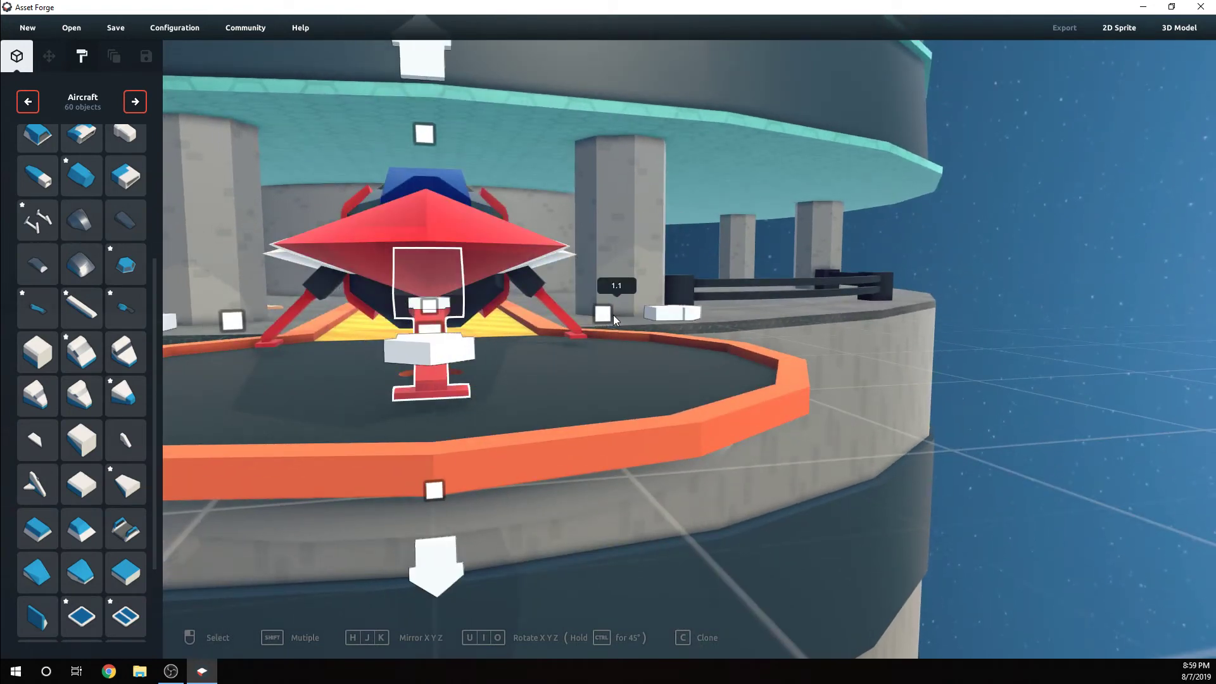
{"action": "left_click", "coordinate": [747, 265]}
{"action": "right_click_drag", "start_coordinate": [776, 272], "coordinate": [800, 272]}
{"action": "scroll", "coordinate": [814, 375], "scroll_direction": "down", "scroll_amount": 1}
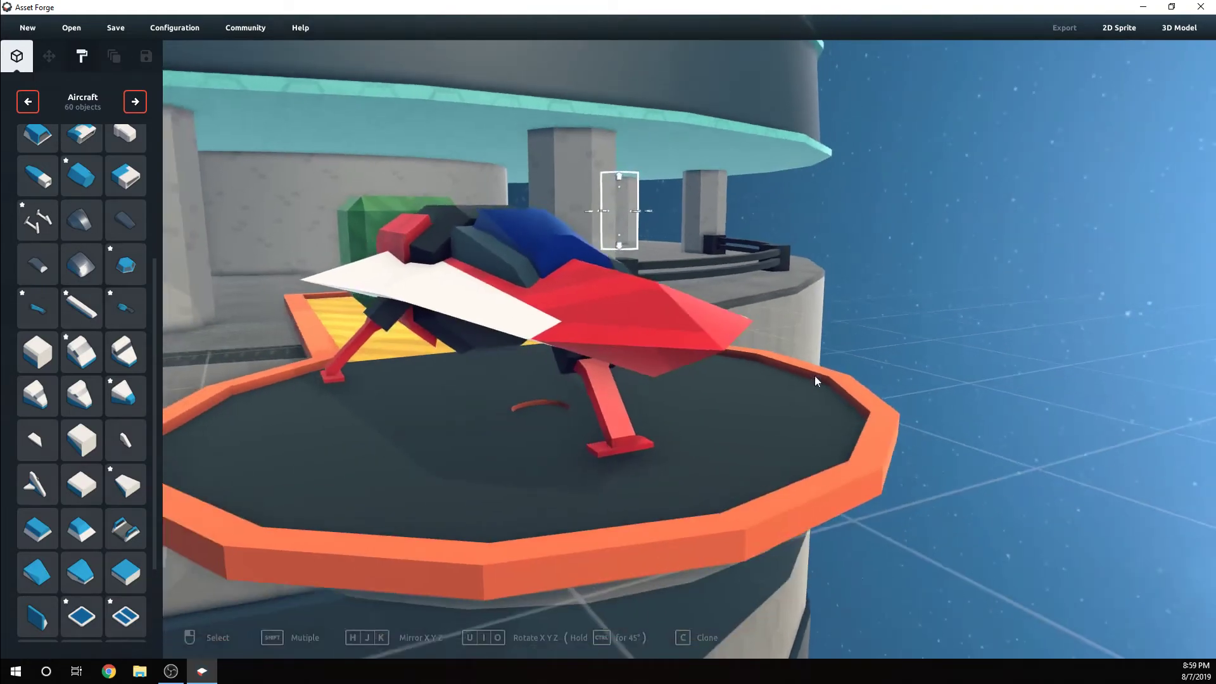
{"action": "right_click_drag", "start_coordinate": [815, 375], "coordinate": [783, 403]}
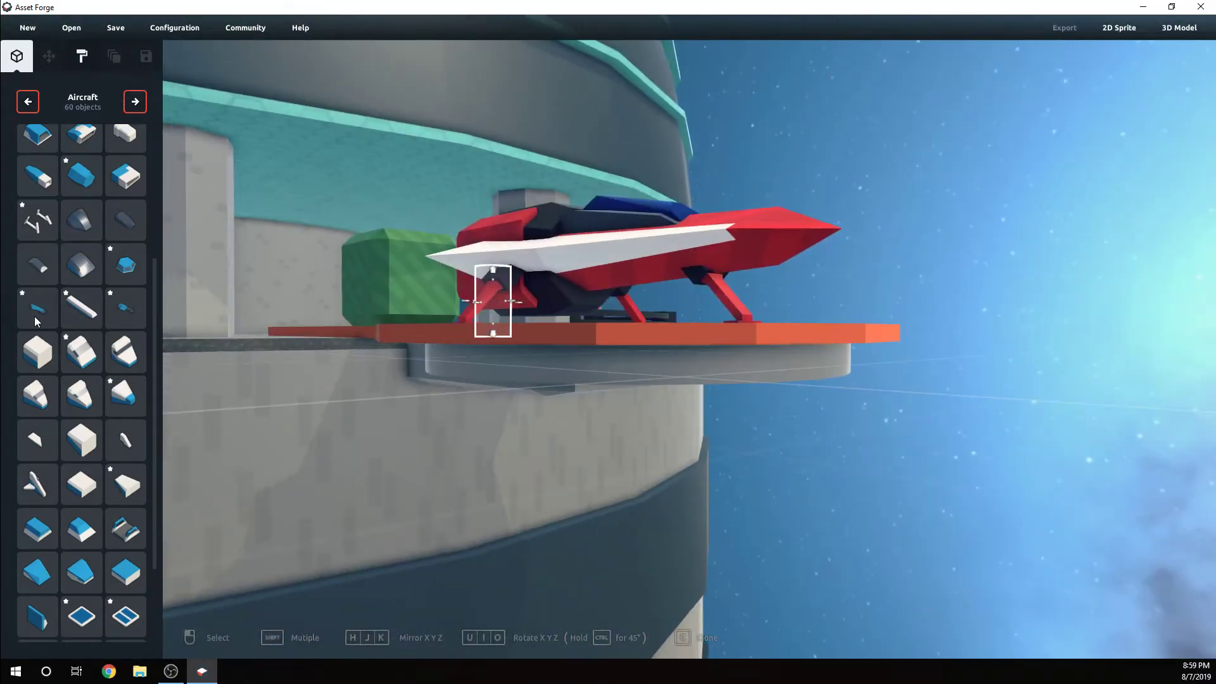
{"action": "right_click_drag", "start_coordinate": [632, 336], "coordinate": [700, 421]}
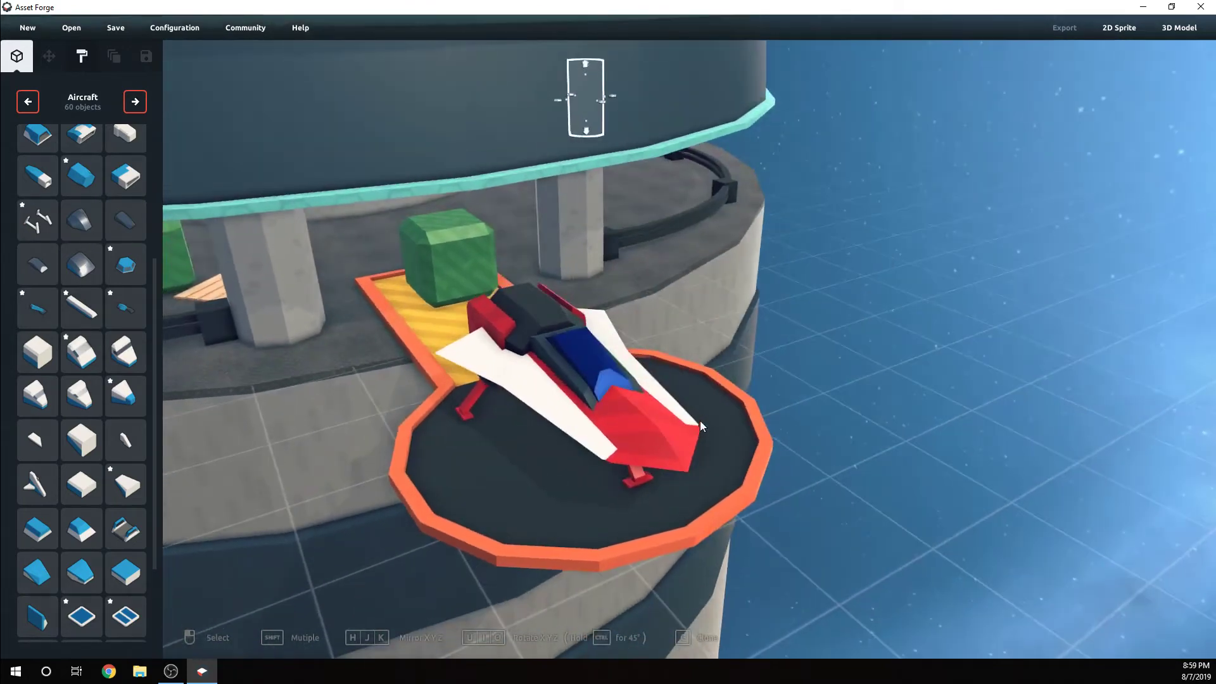
{"action": "left_click", "coordinate": [567, 347]}
{"action": "left_click", "coordinate": [135, 102]}
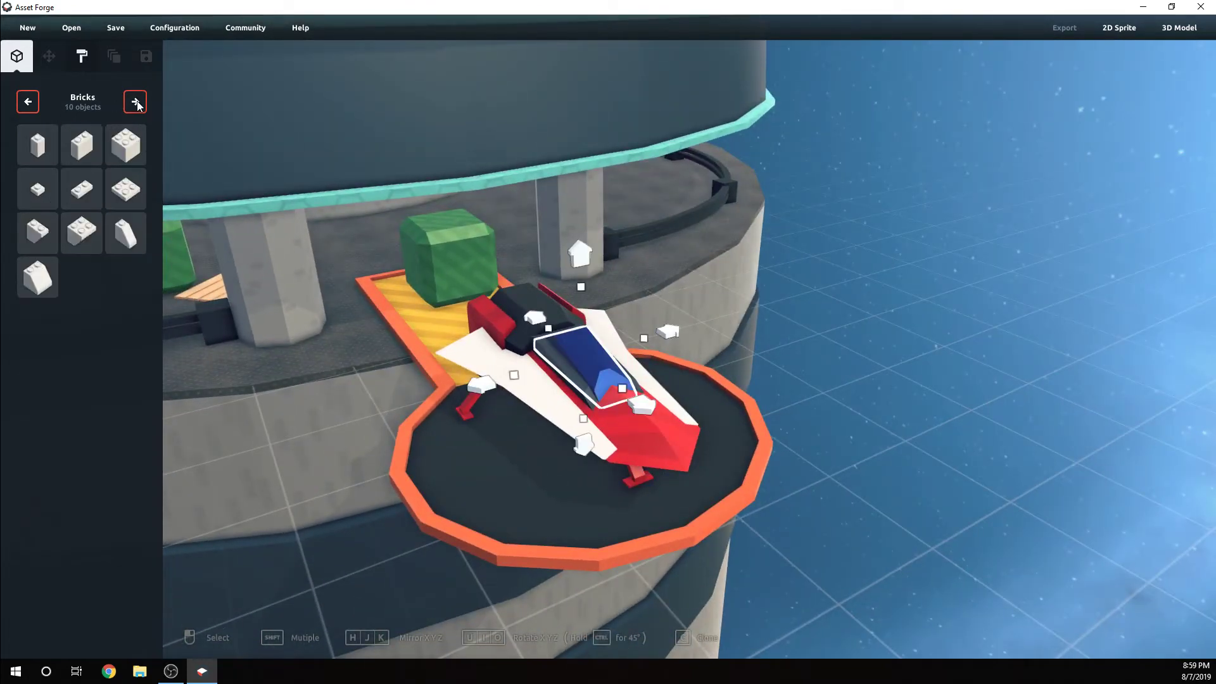
{"action": "left_click", "coordinate": [28, 102]}
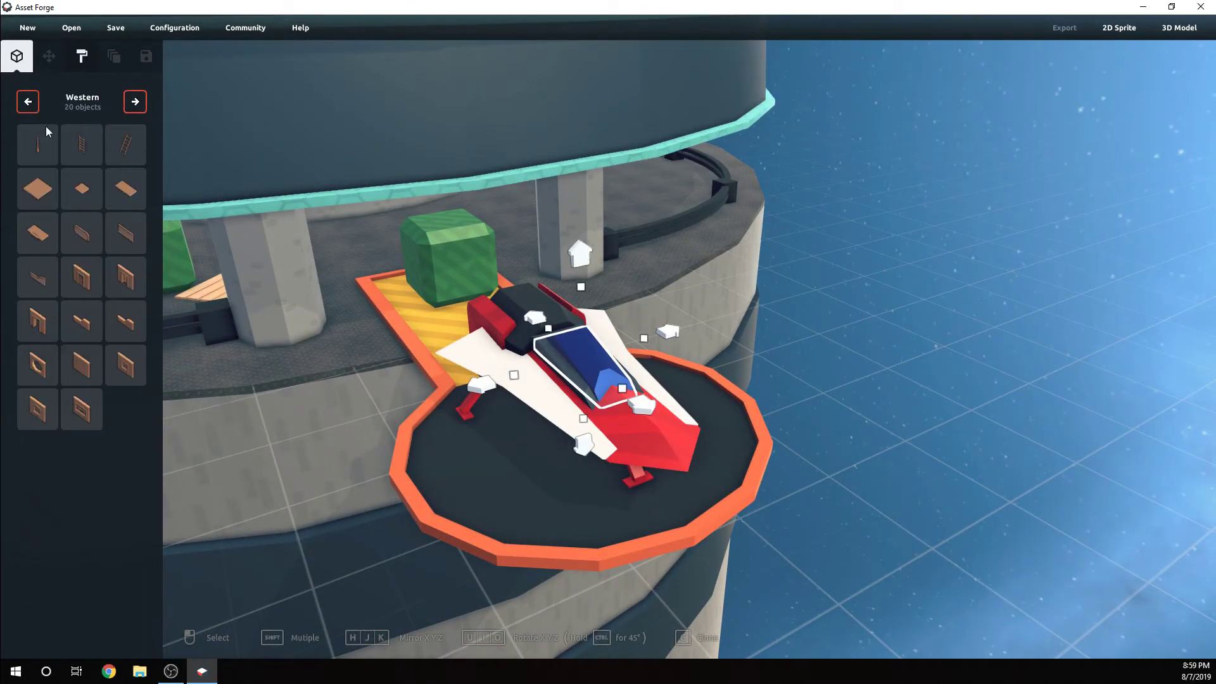
{"action": "right_click_drag", "start_coordinate": [633, 342], "coordinate": [620, 363]}
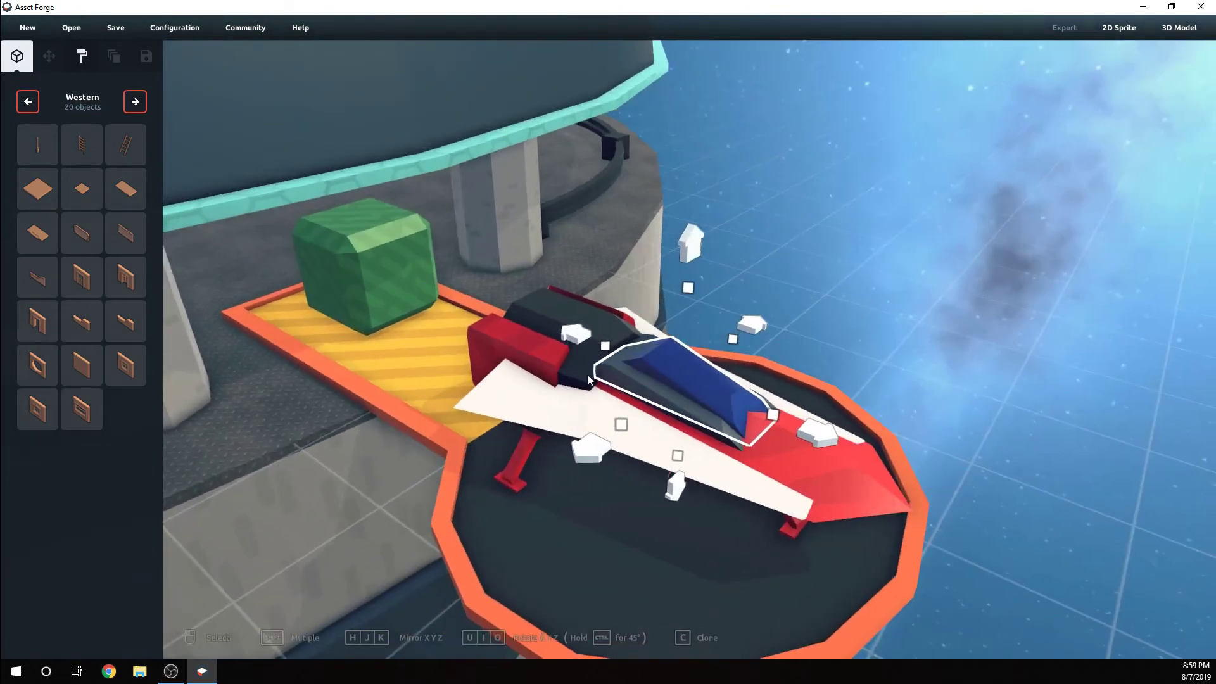
{"action": "left_click", "coordinate": [141, 103]}
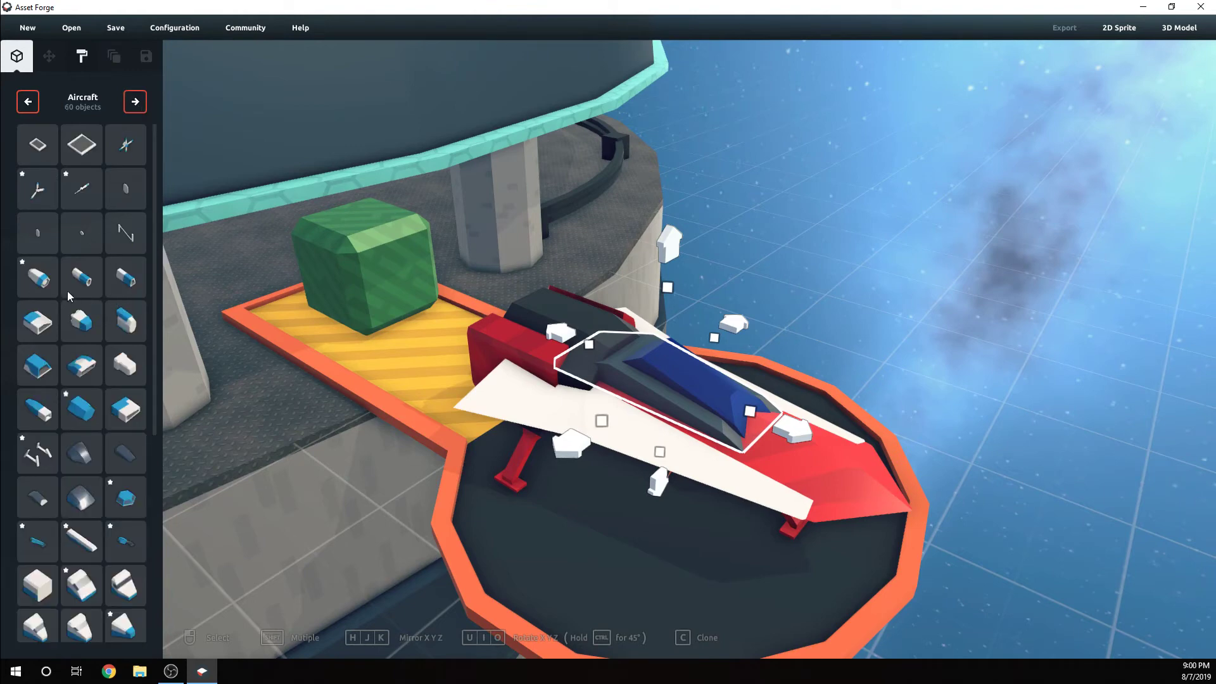
{"action": "left_click", "coordinate": [42, 286]}
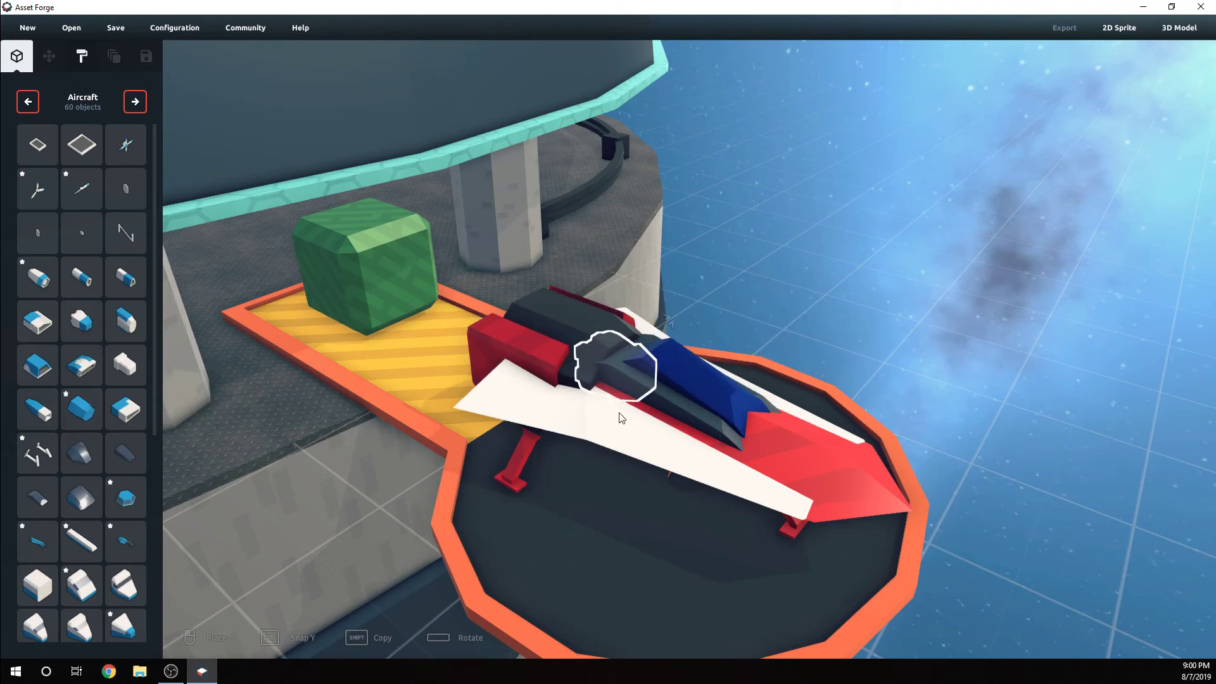
{"action": "left_click", "coordinate": [259, 431]}
{"action": "key", "text": "Delete"}
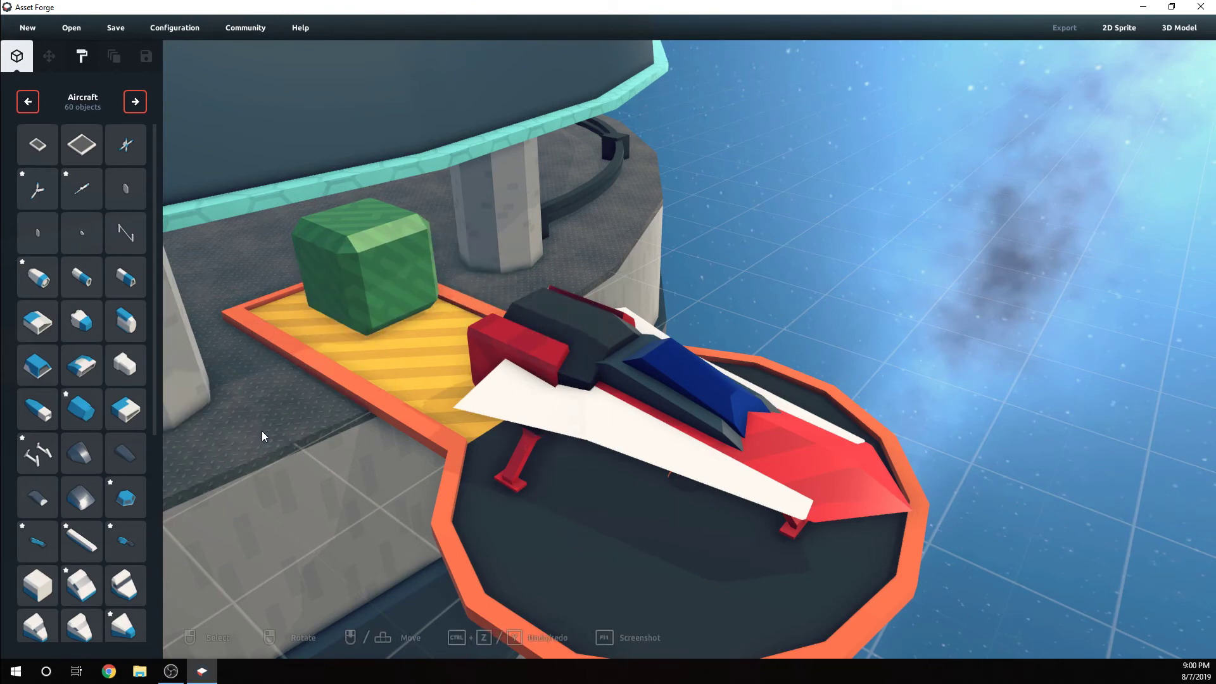
{"action": "right_click_drag", "start_coordinate": [260, 431], "coordinate": [674, 386]}
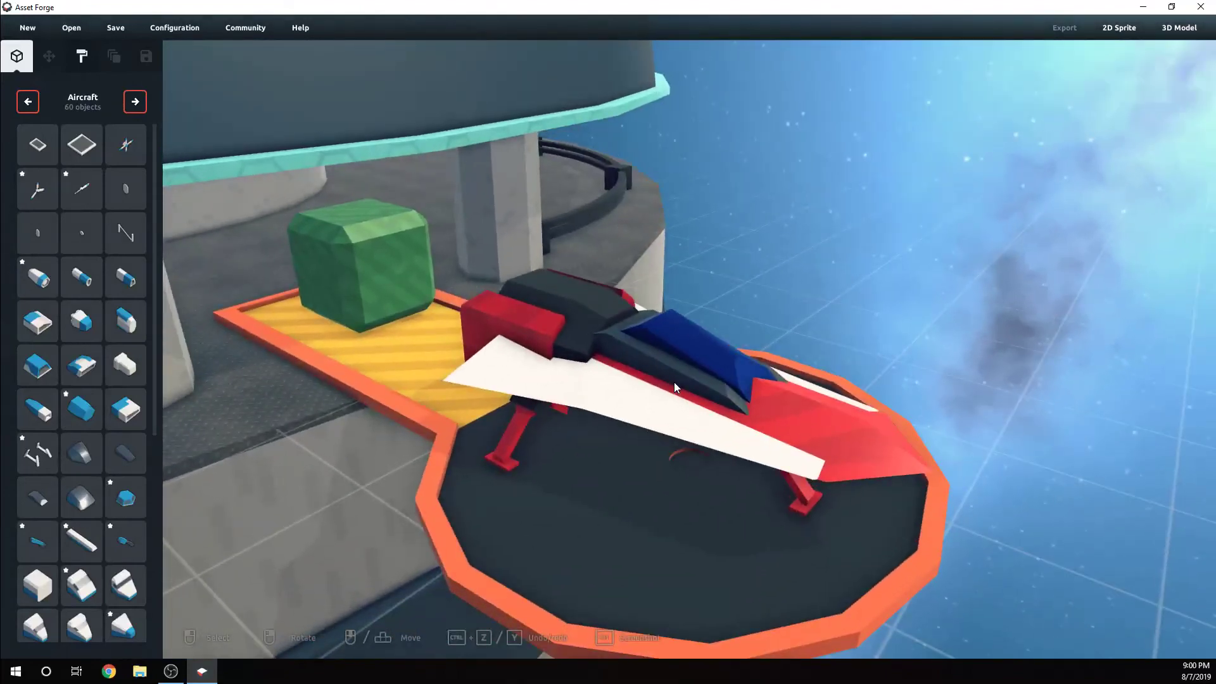